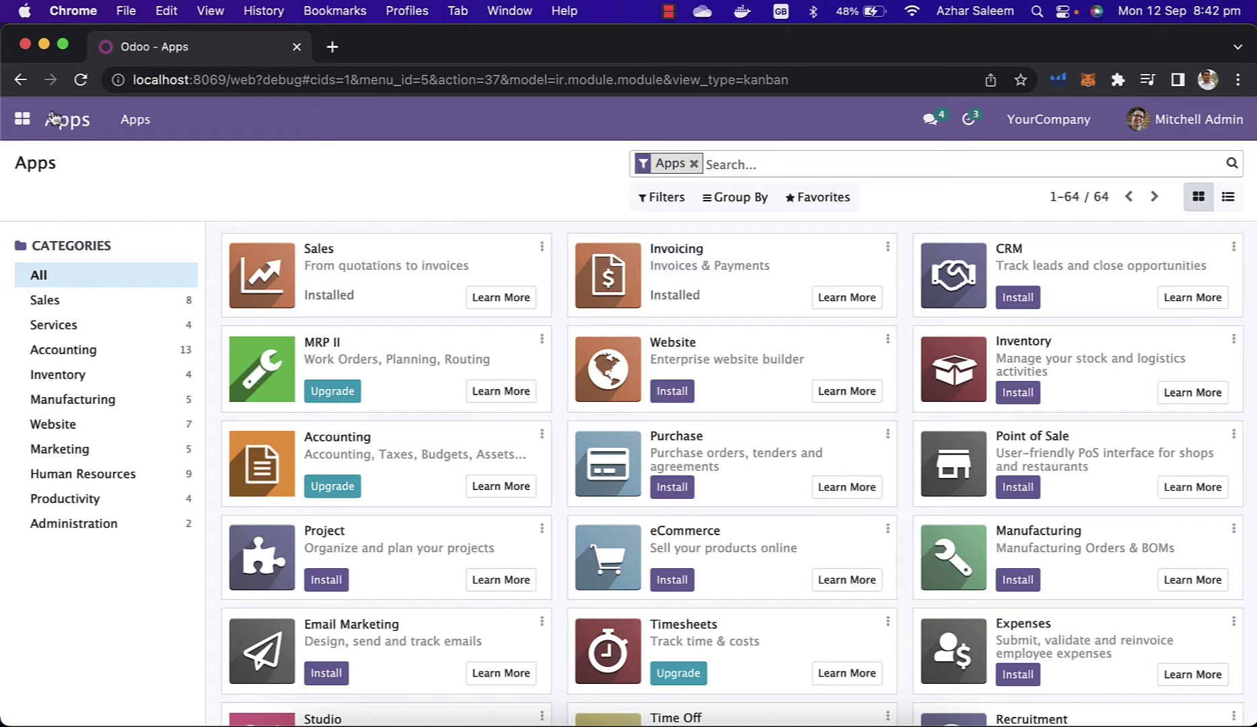
- Expand odoo/addons in PyCharm's project tree to browse the stock Odoo modules
click(21, 122)
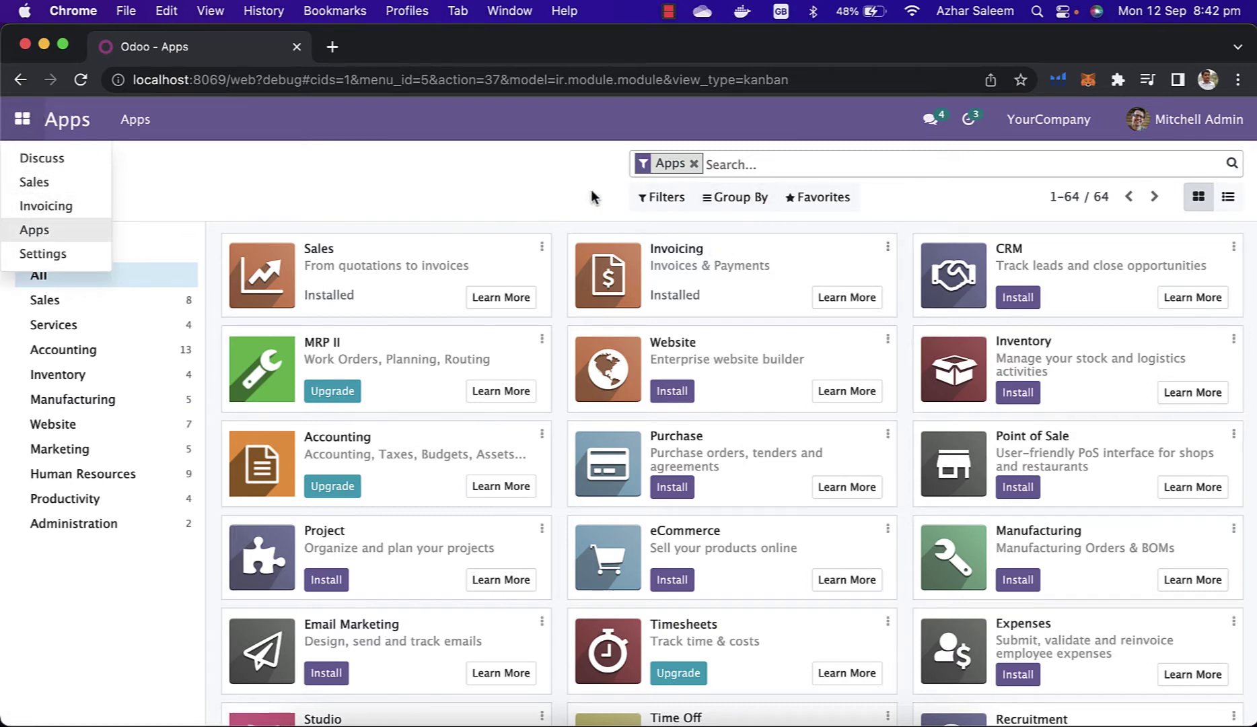
scroll(870, 427, down, 3)
scroll(784, 482, down, 10)
scroll(784, 476, up, 15)
scroll(785, 476, down, 3)
scroll(784, 475, down, 8)
scroll(784, 475, up, 12)
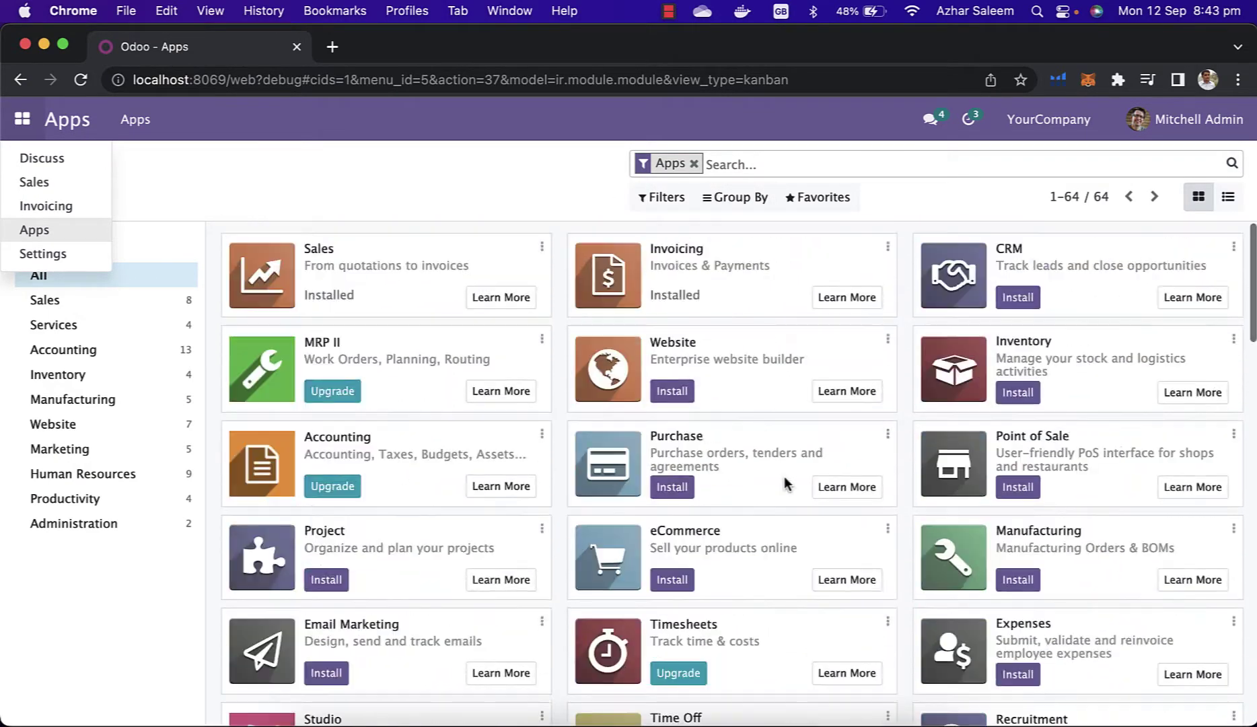
click(473, 222)
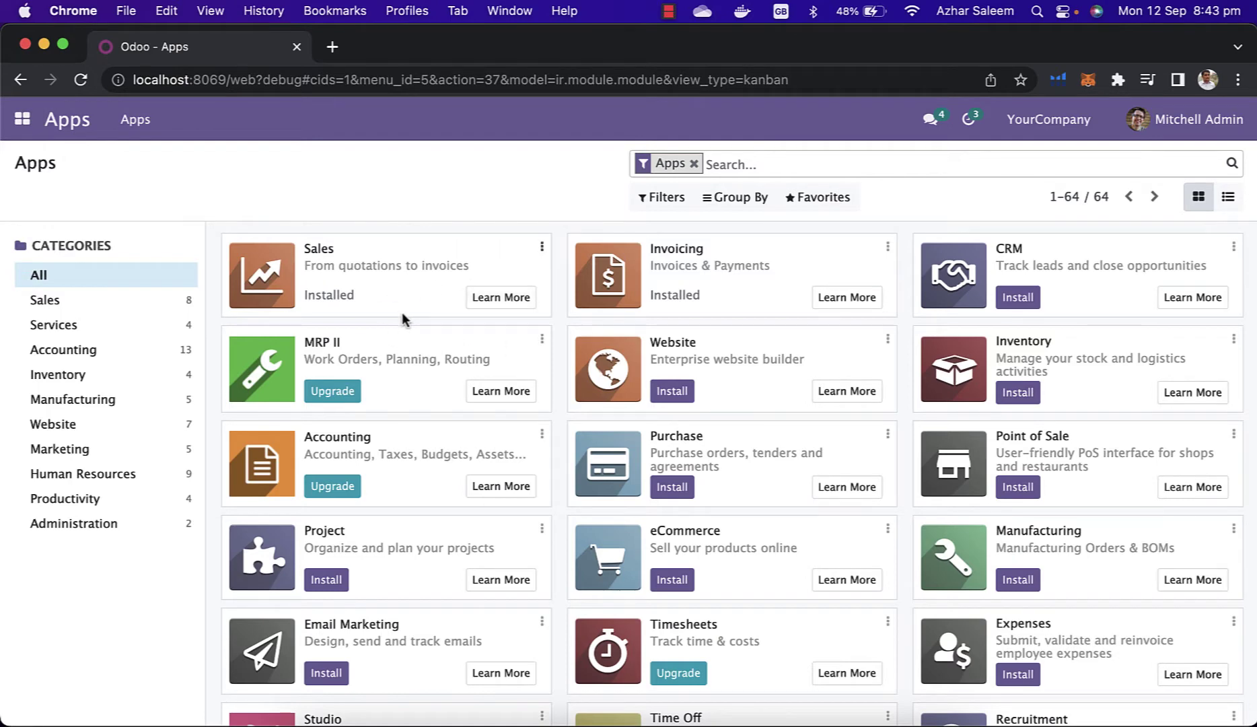
mouse_move(447, 724)
click(448, 709)
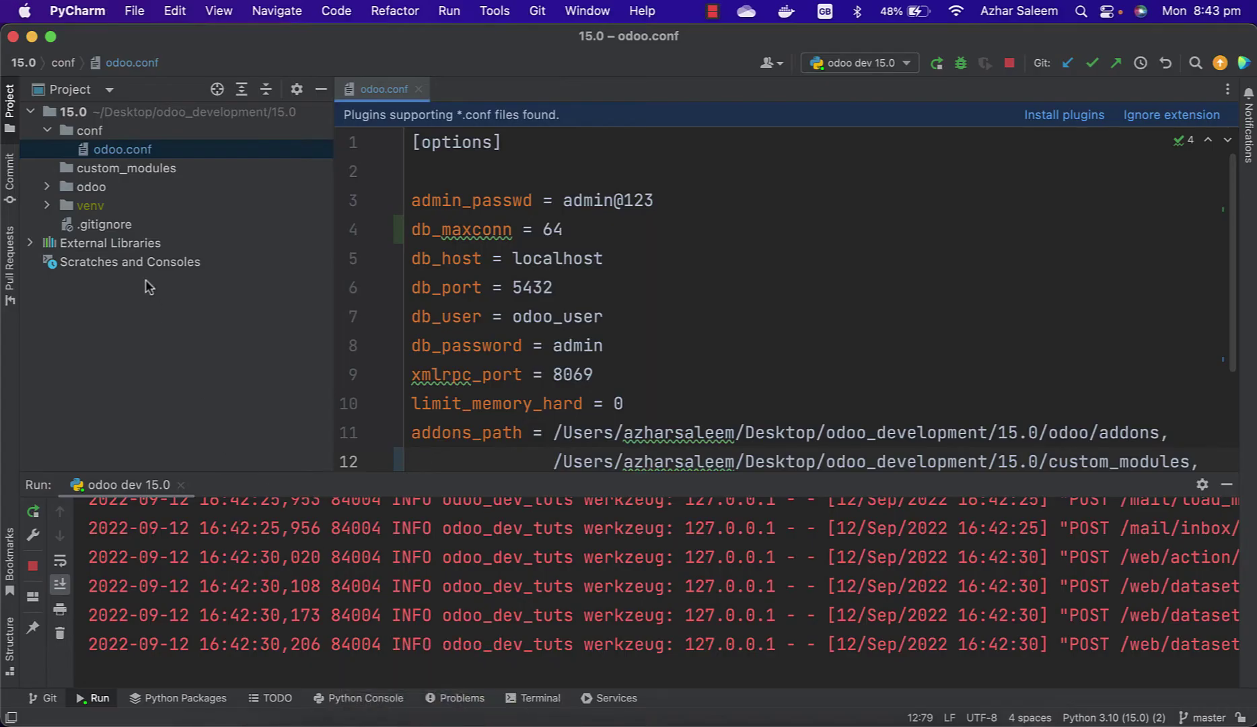
click(78, 189)
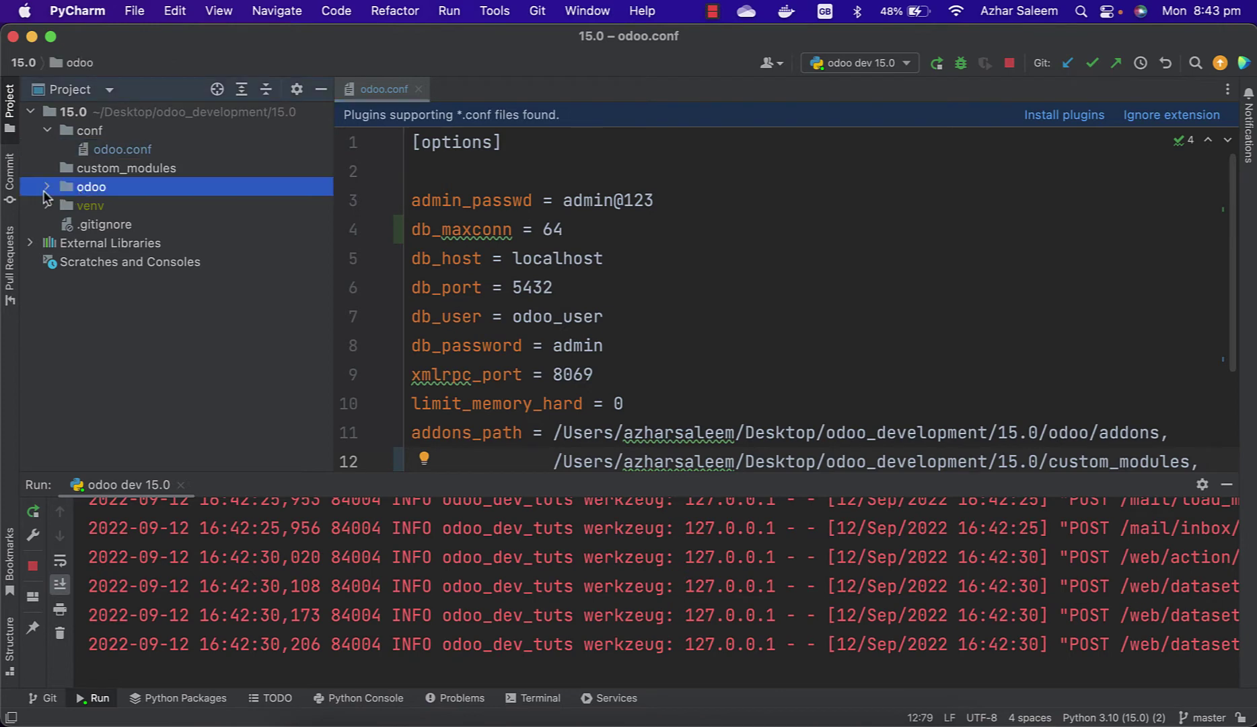
click(46, 189)
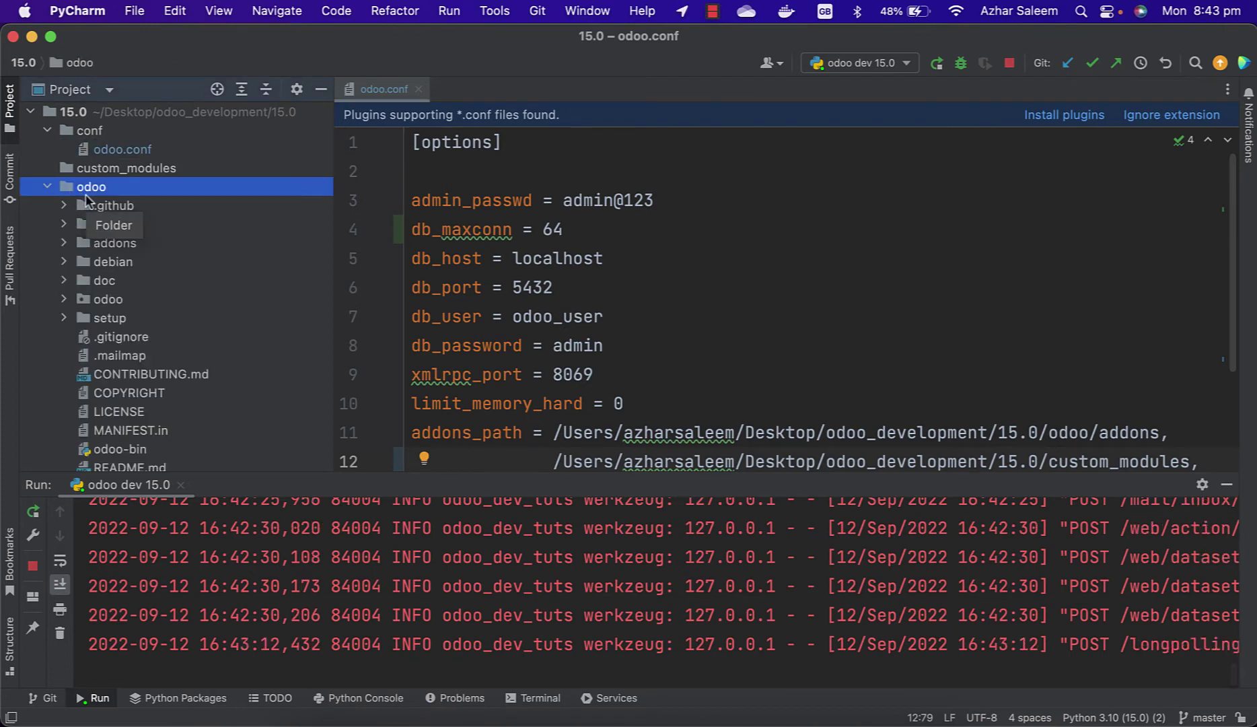
click(106, 247)
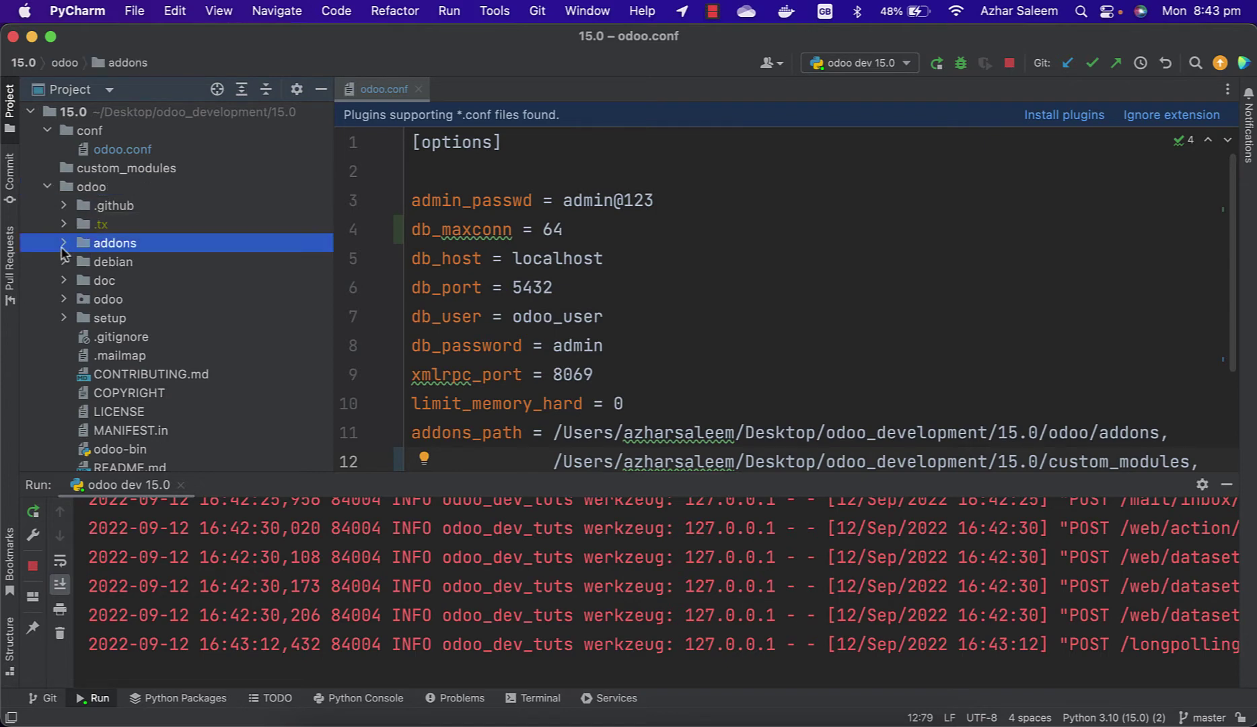
double_click(106, 247)
scroll(144, 331, down, 10)
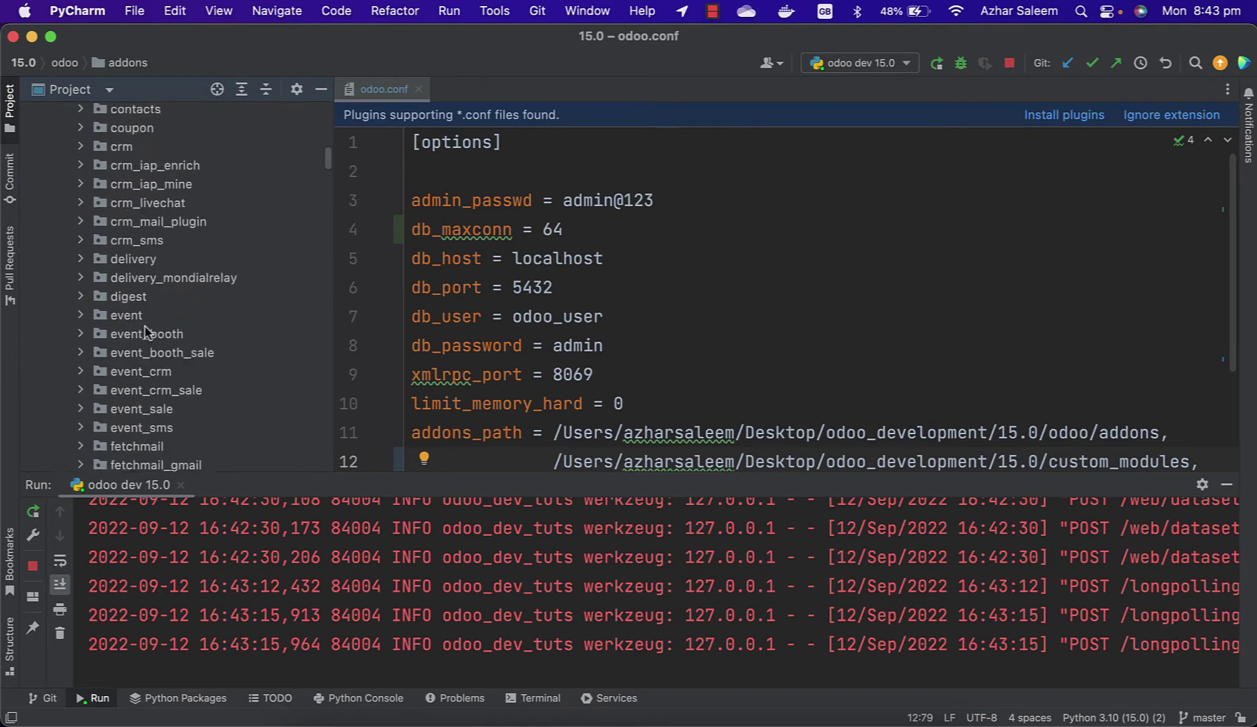
scroll(145, 331, down, 10)
scroll(145, 331, down, 10)
scroll(144, 331, down, 10)
scroll(145, 331, down, 10)
scroll(145, 331, down, 10)
scroll(145, 331, down, 5)
scroll(145, 331, down, 5)
scroll(145, 331, down, 3)
scroll(145, 332, down, 2)
click(462, 699)
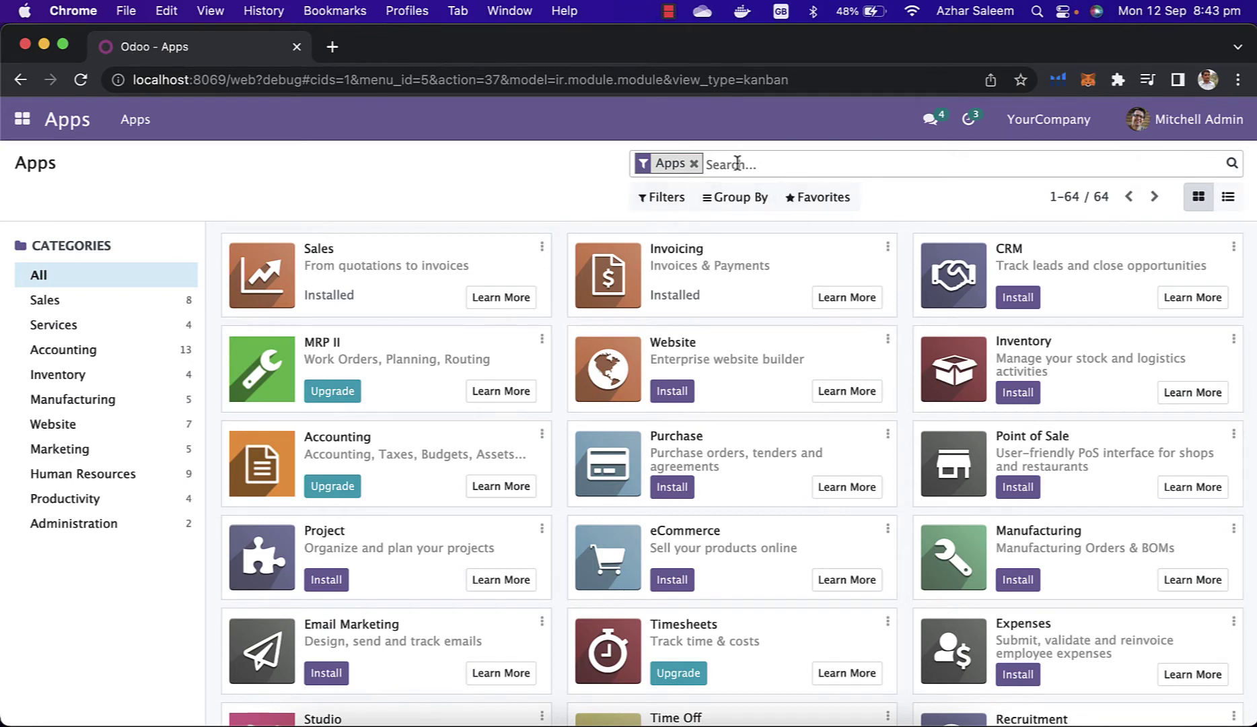
click(694, 164)
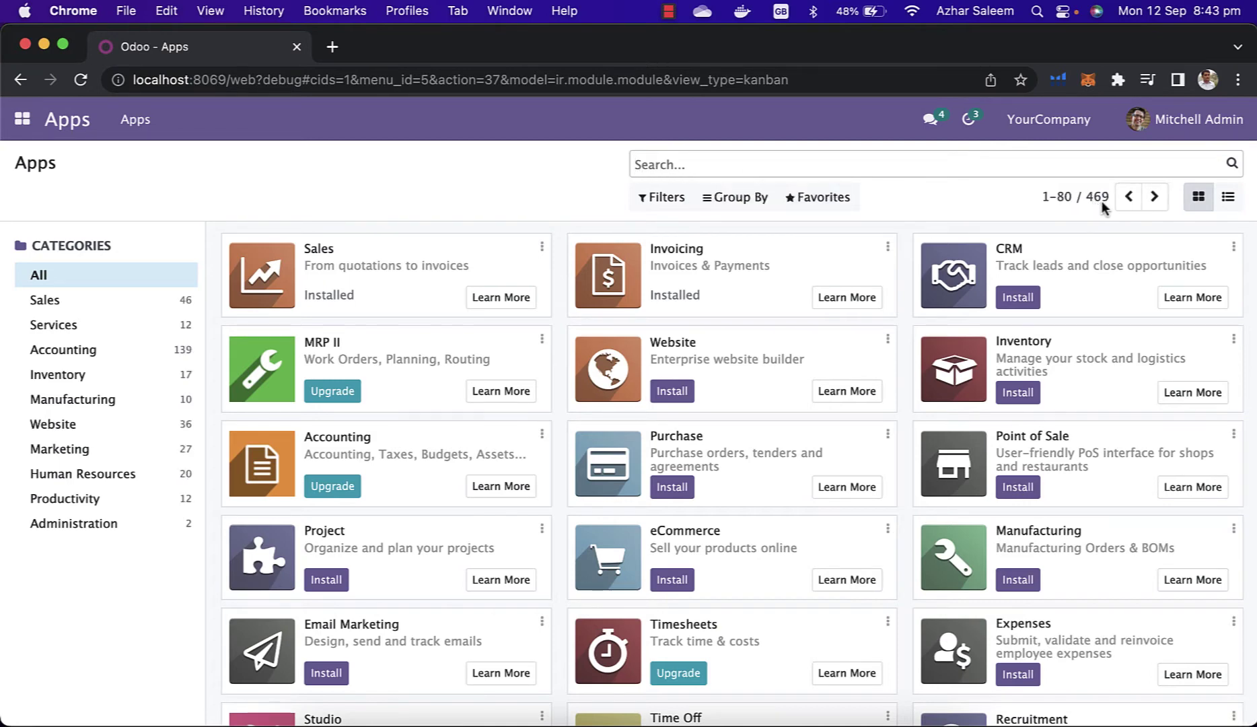
click(664, 197)
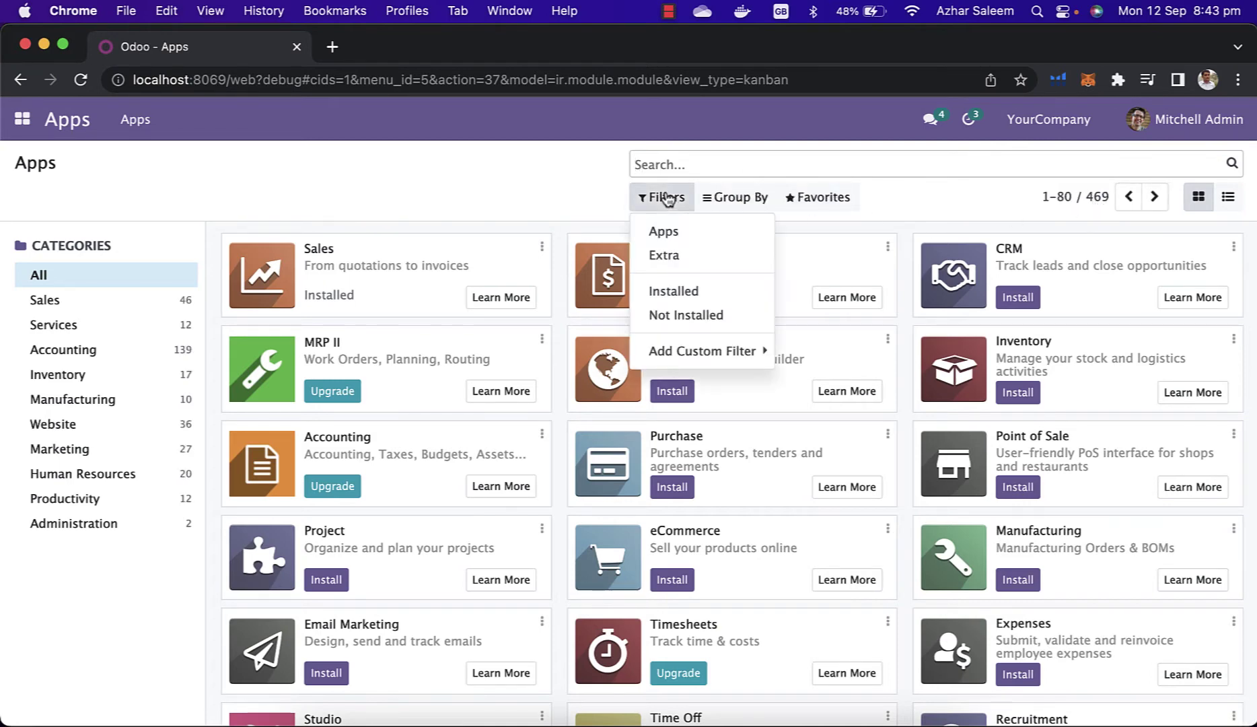
click(685, 236)
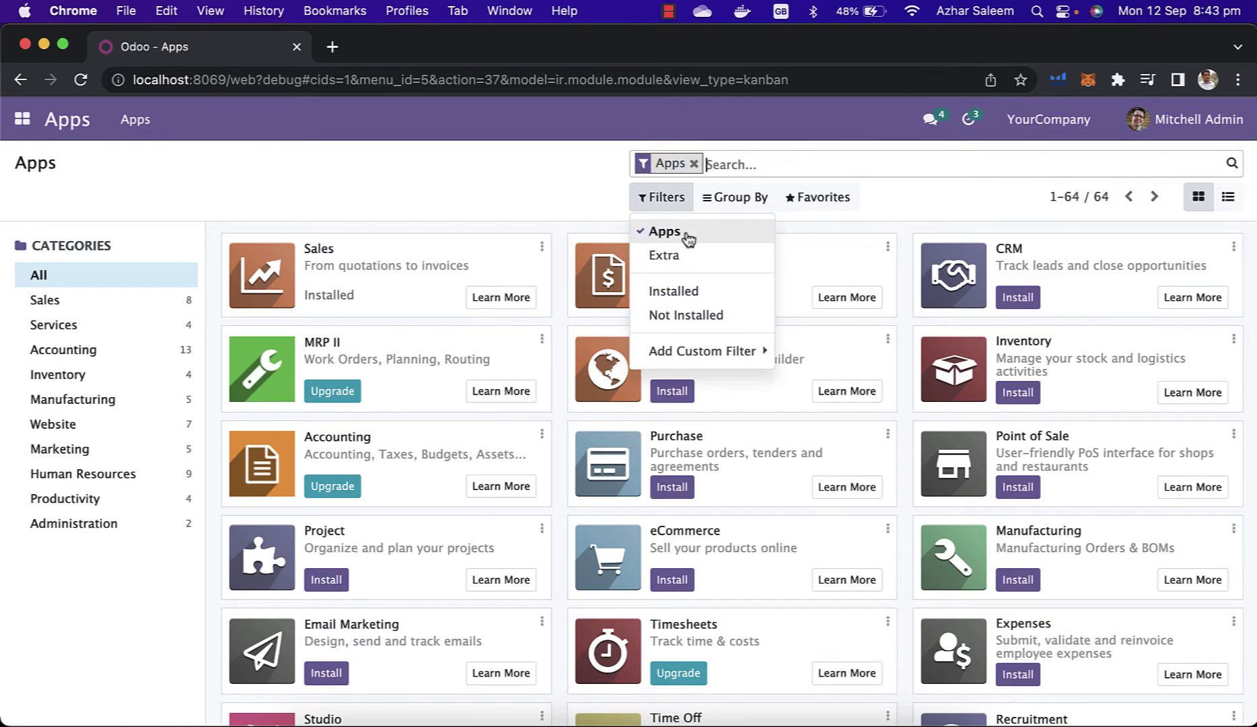
click(1002, 220)
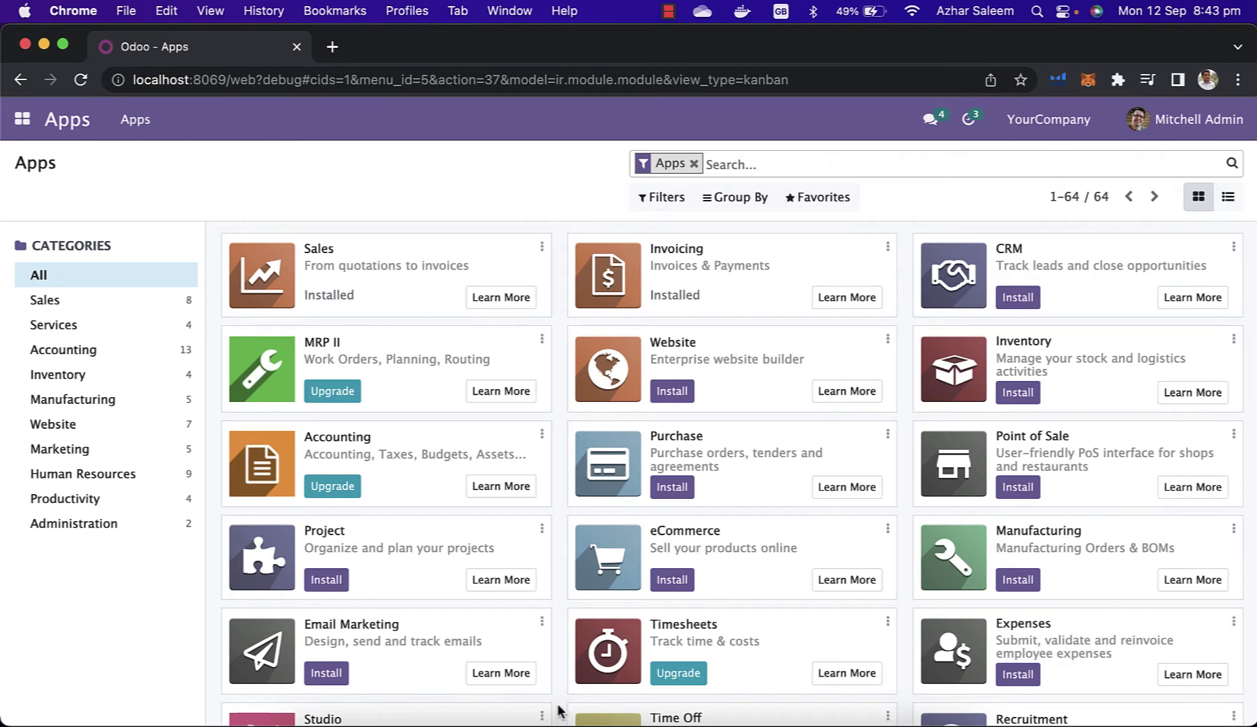
- Collapse the addons and odoo folders in PyCharm's project tree
click(449, 709)
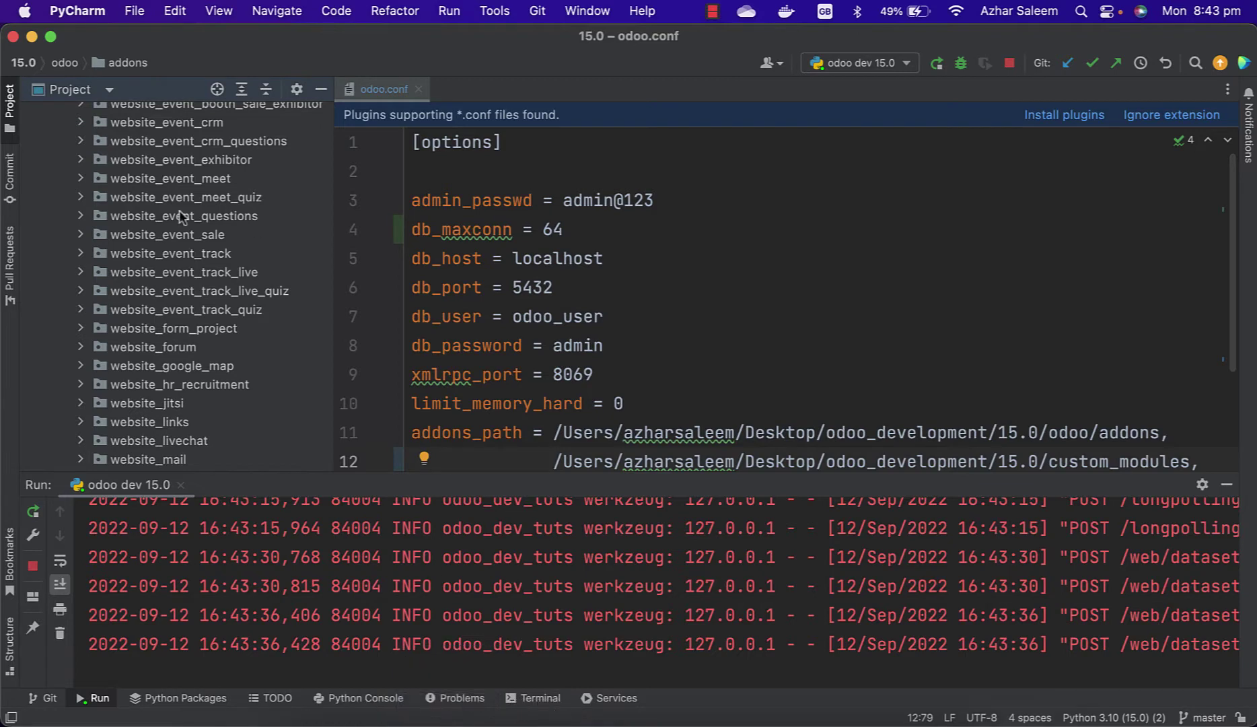
scroll(153, 209, up, 10)
scroll(153, 210, up, 10)
scroll(153, 210, up, 10)
scroll(150, 210, up, 10)
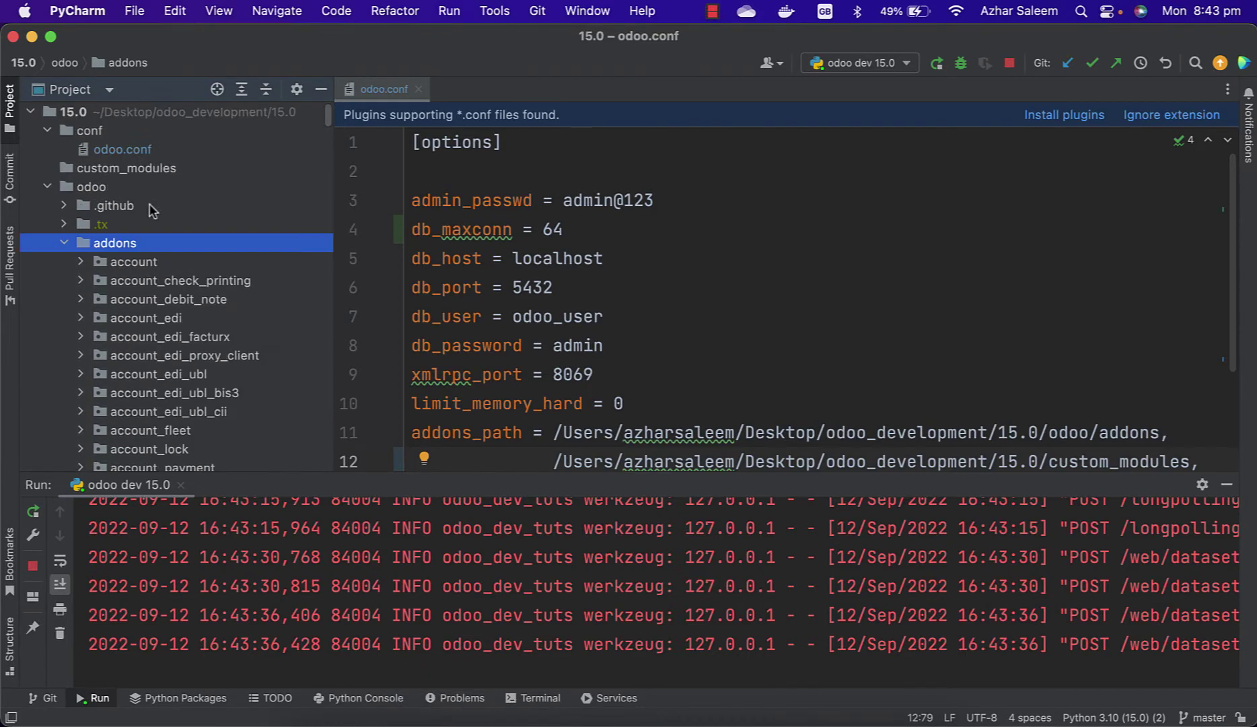
click(63, 243)
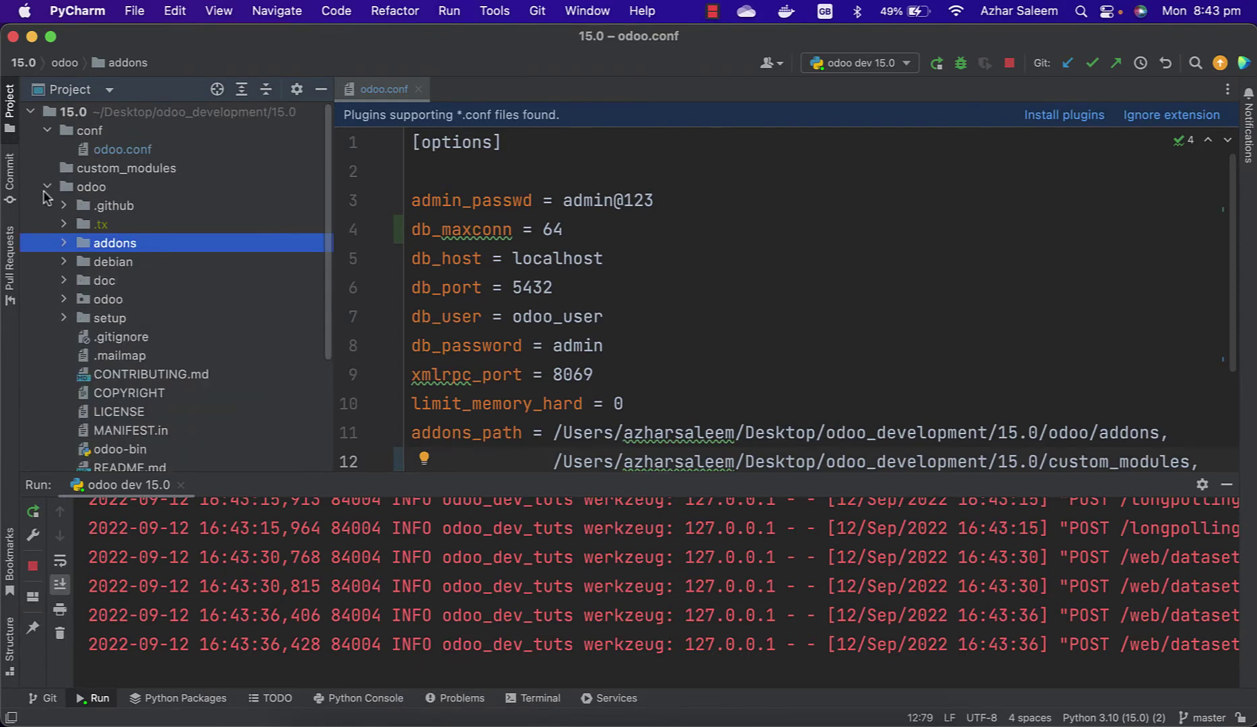
click(45, 187)
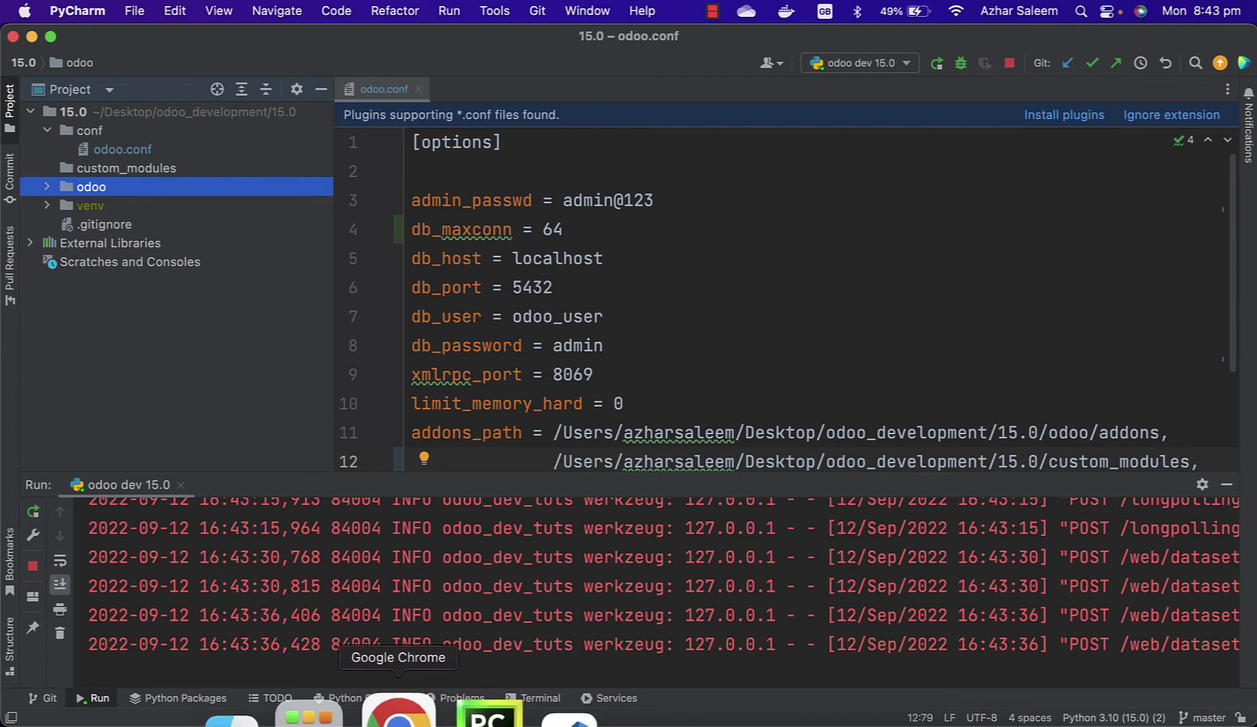
- Review odoo.conf's addons_path line covering odoo/addons and custom_modules
click(397, 712)
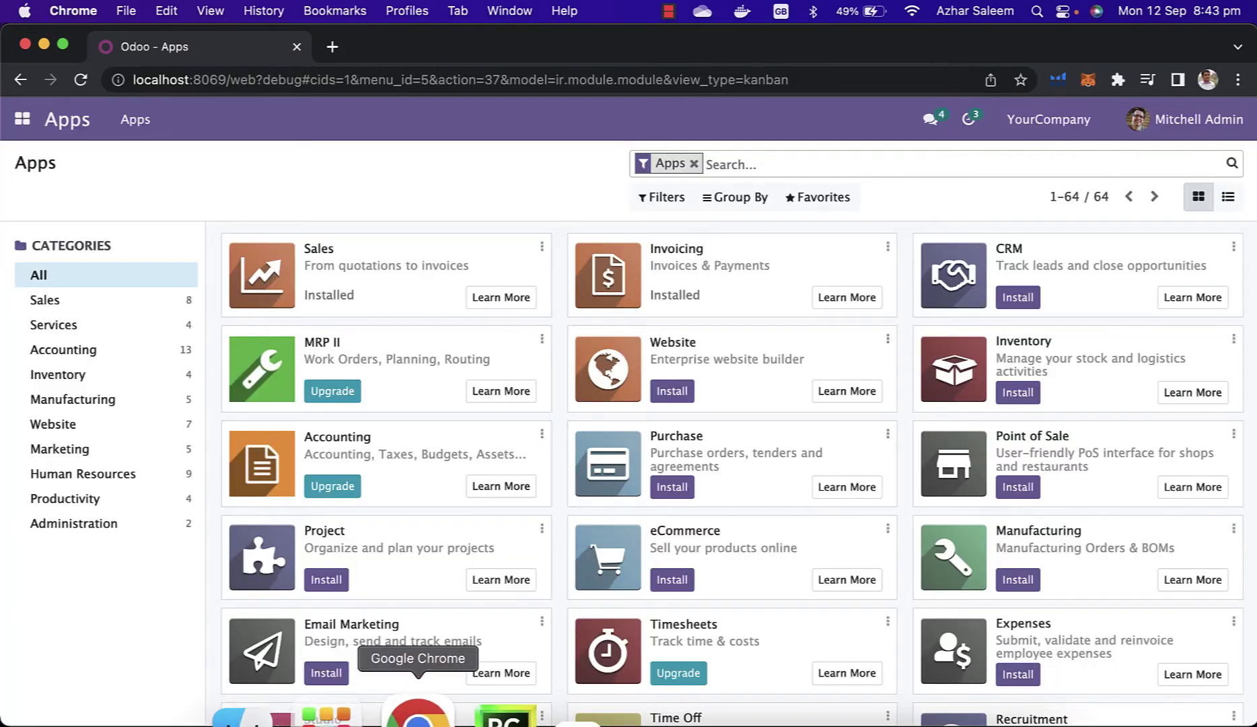
click(497, 713)
scroll(609, 424, down, 3)
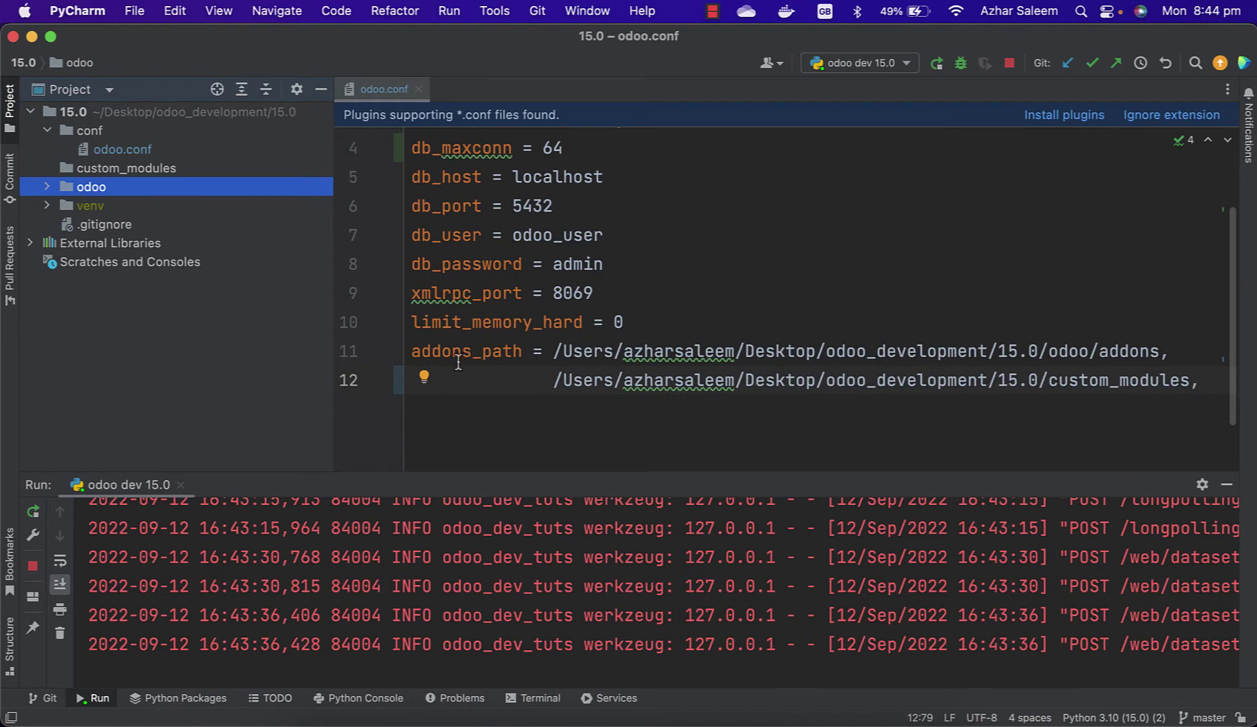
scroll(379, 206, up, 3)
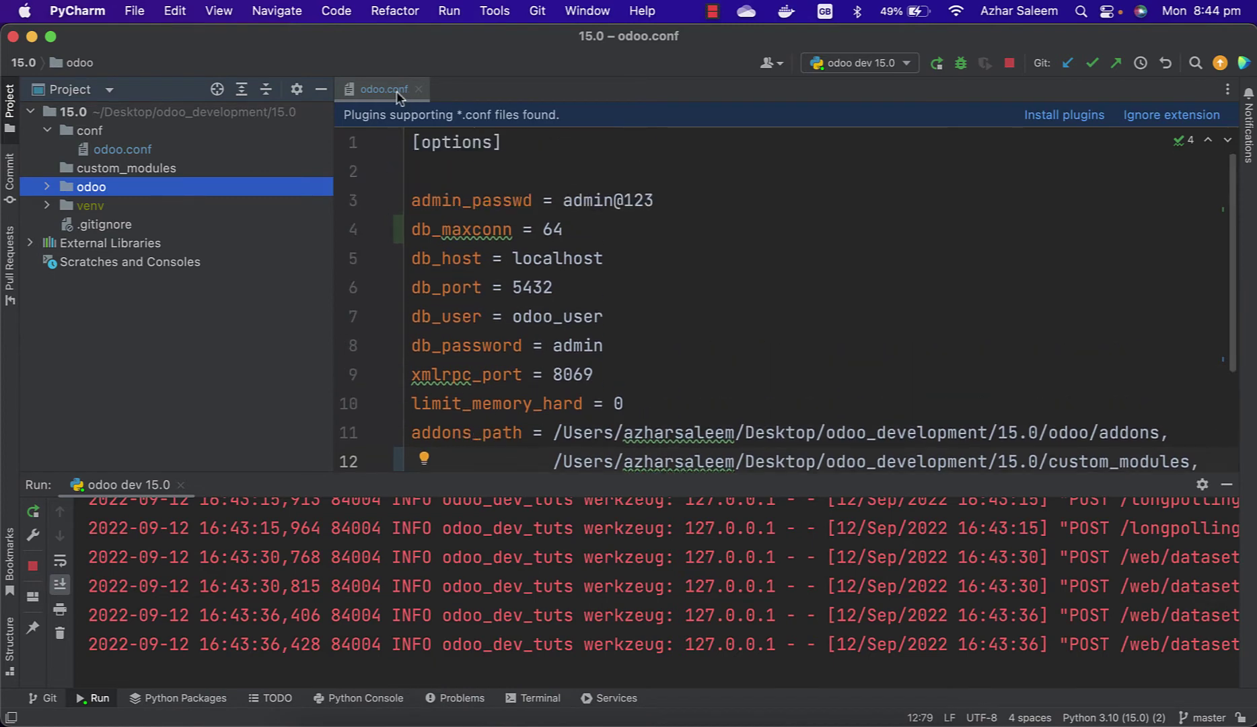
scroll(612, 245, down, 3)
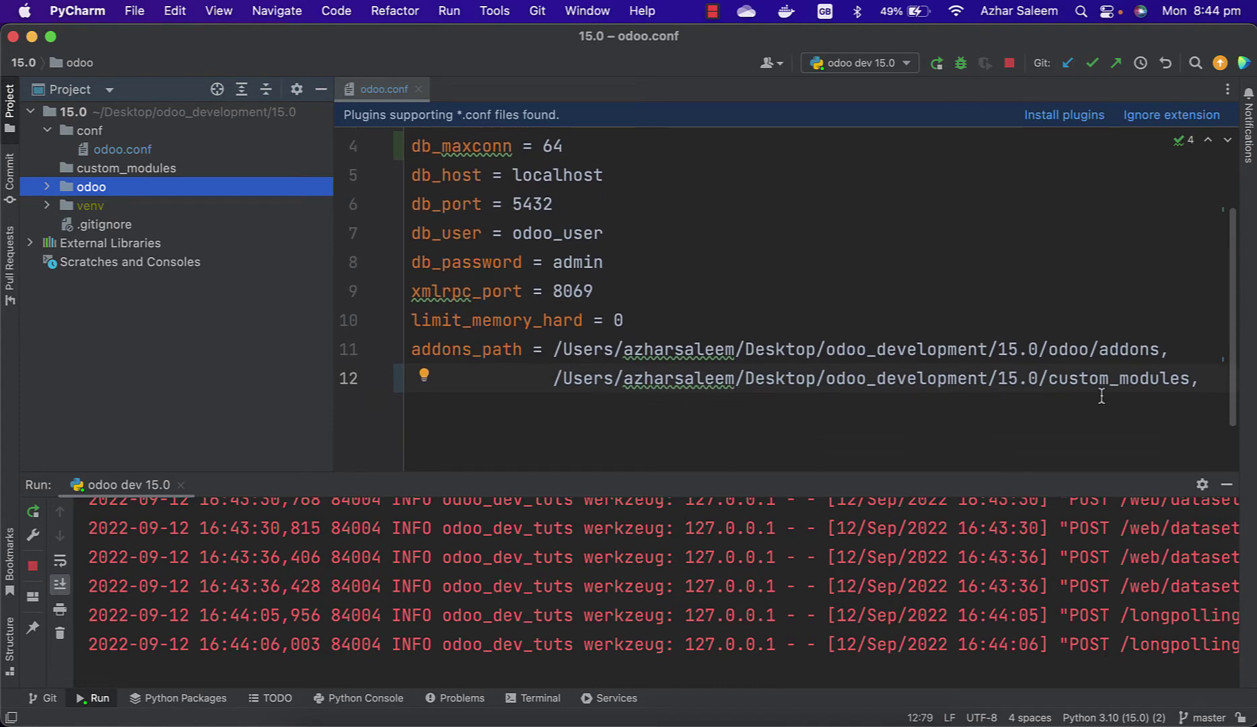
drag(1191, 350, 553, 351)
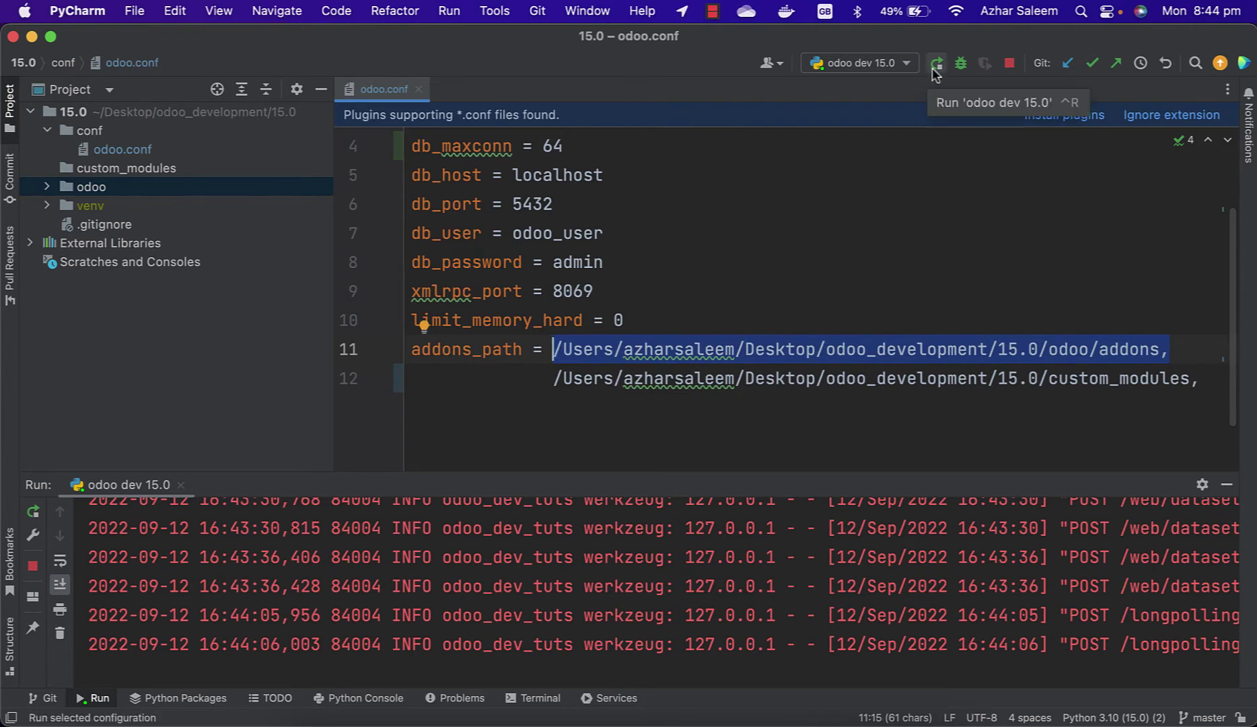
click(383, 715)
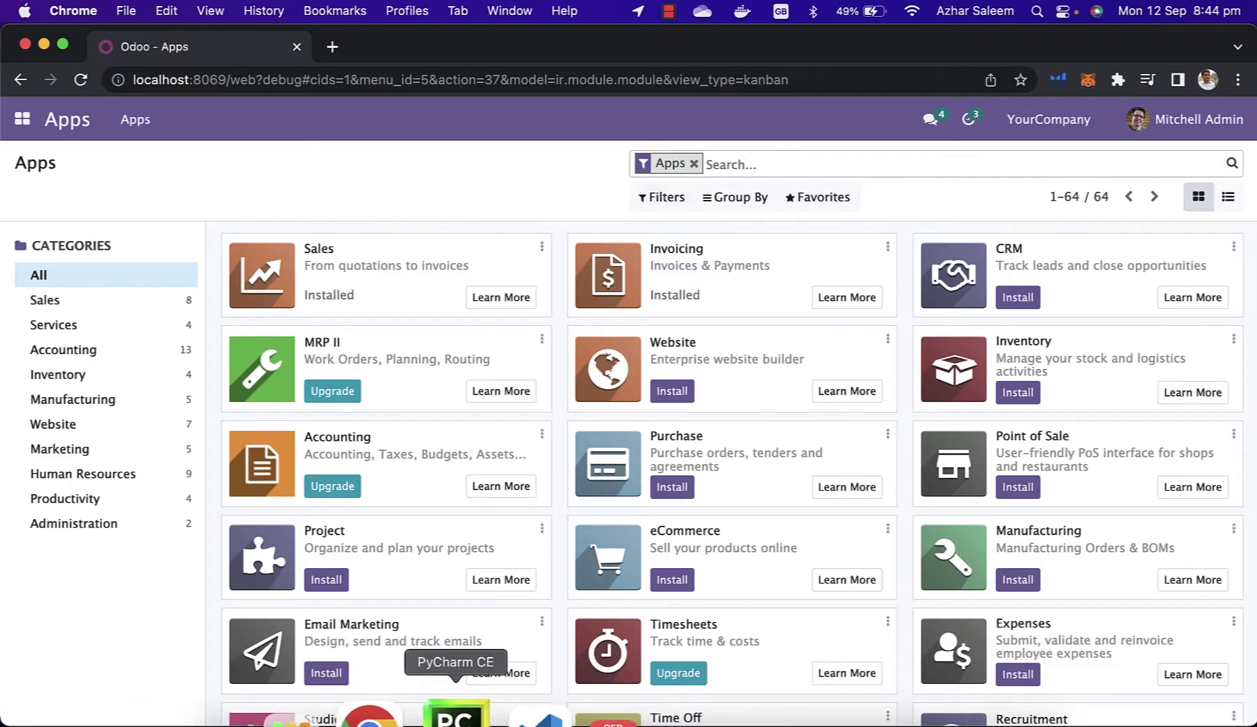
click(459, 715)
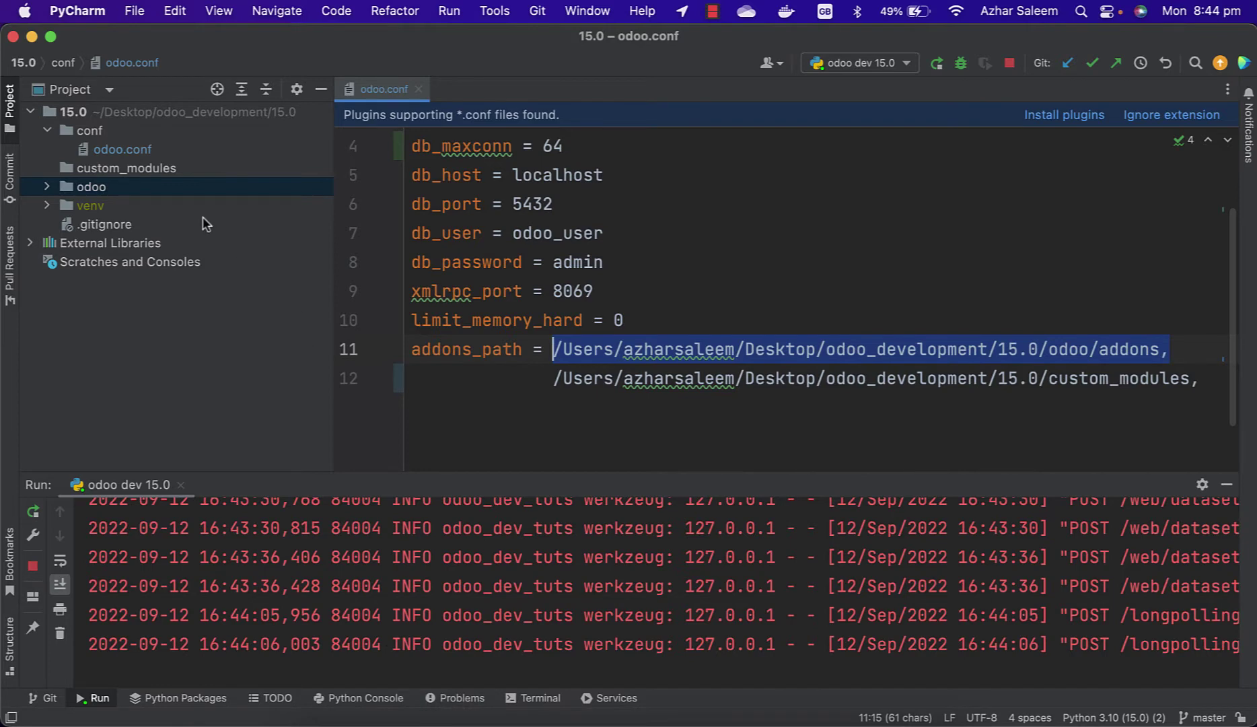
click(113, 173)
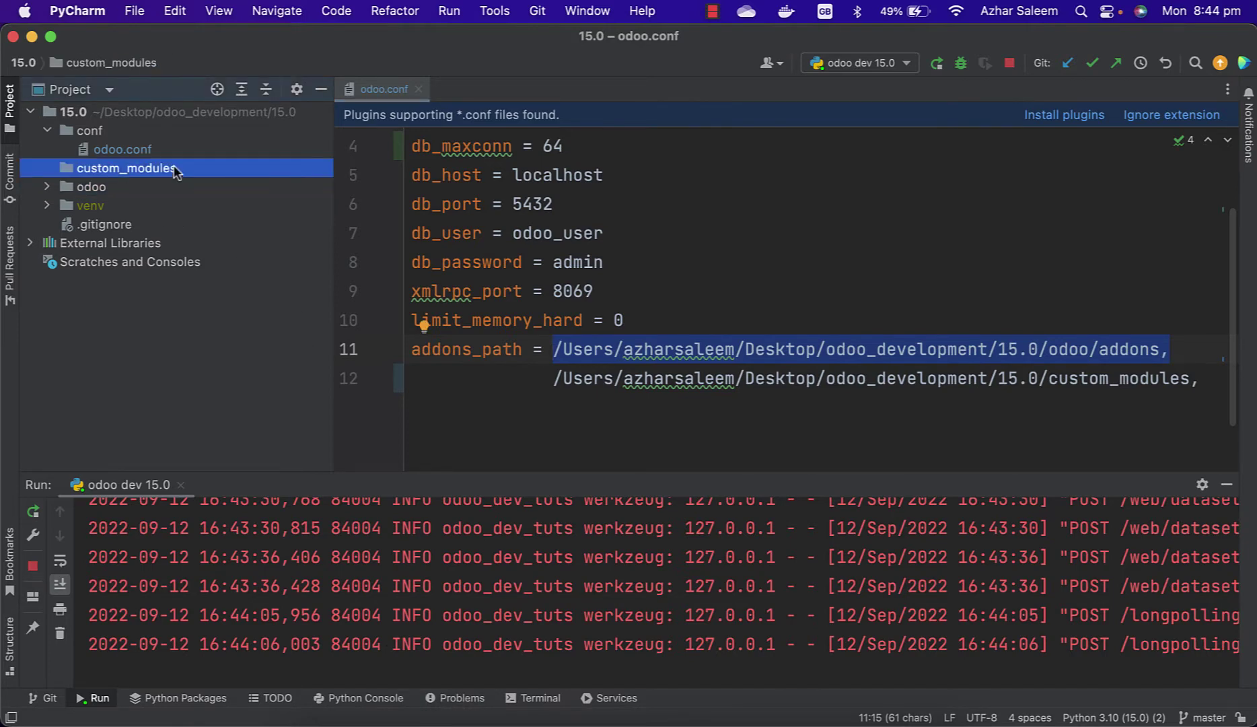
- Close odoo.conf and add a hospital_management directory under custom_modules
click(417, 88)
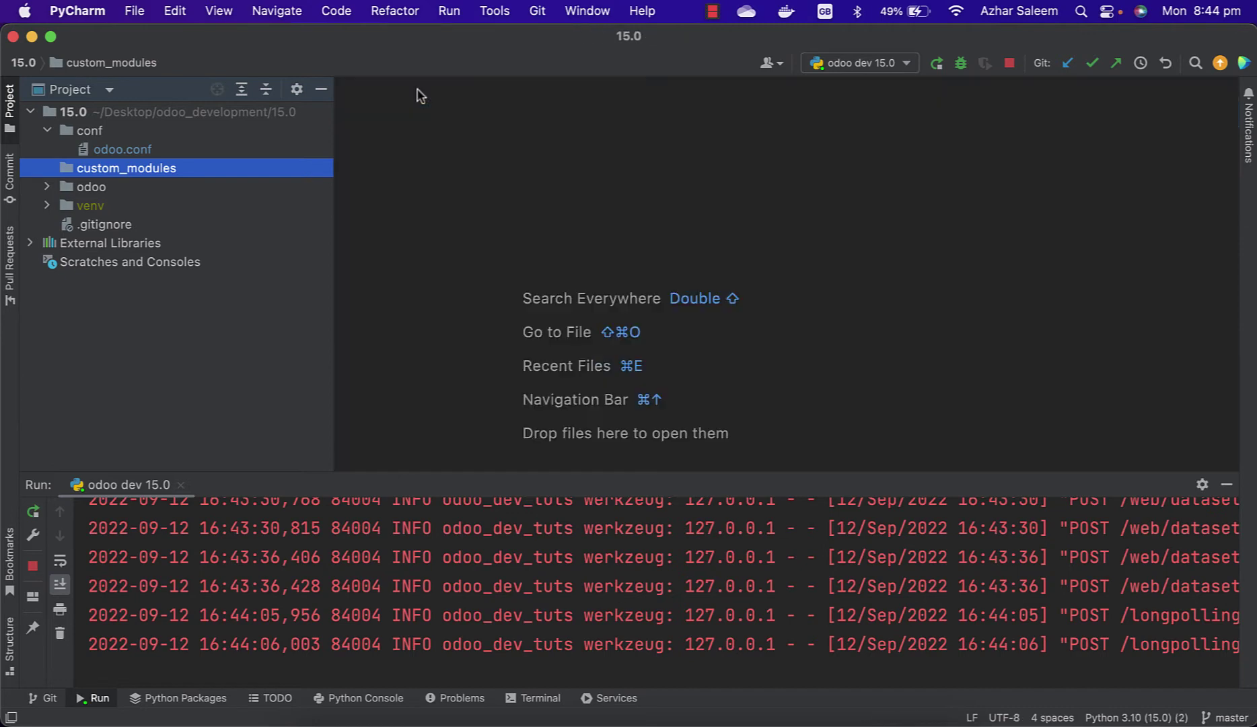
click(47, 130)
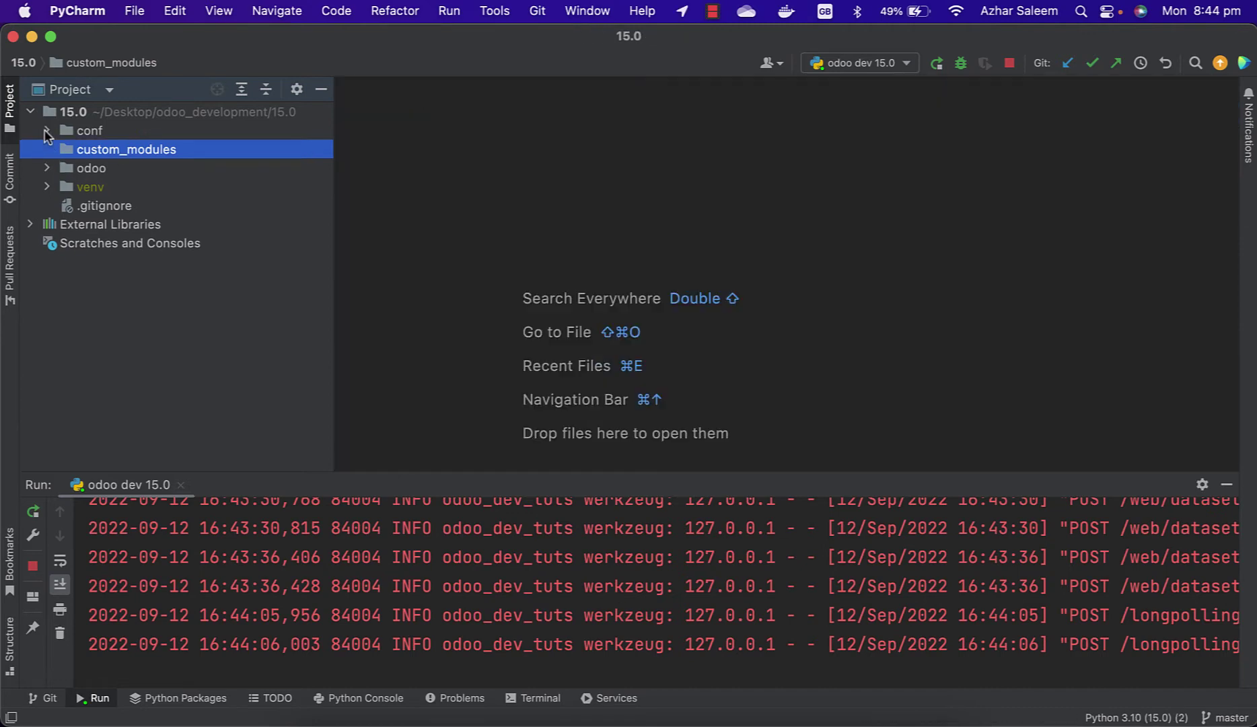
right_click(116, 161)
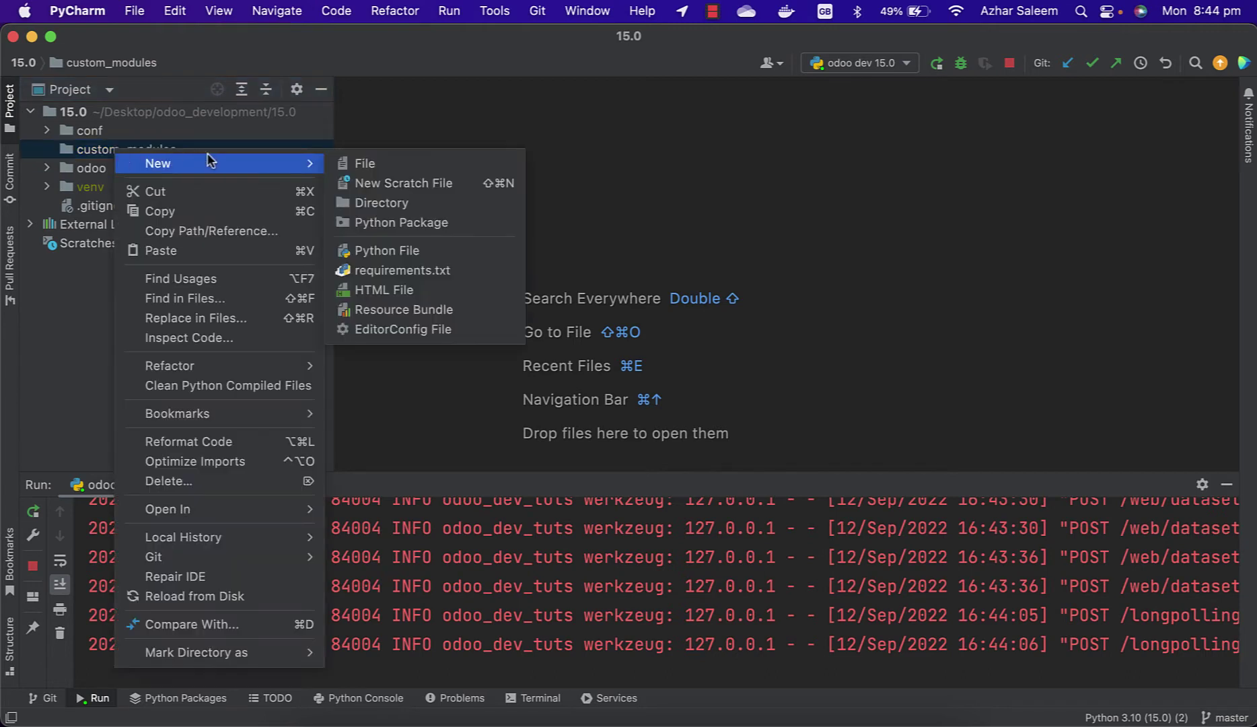
click(446, 207)
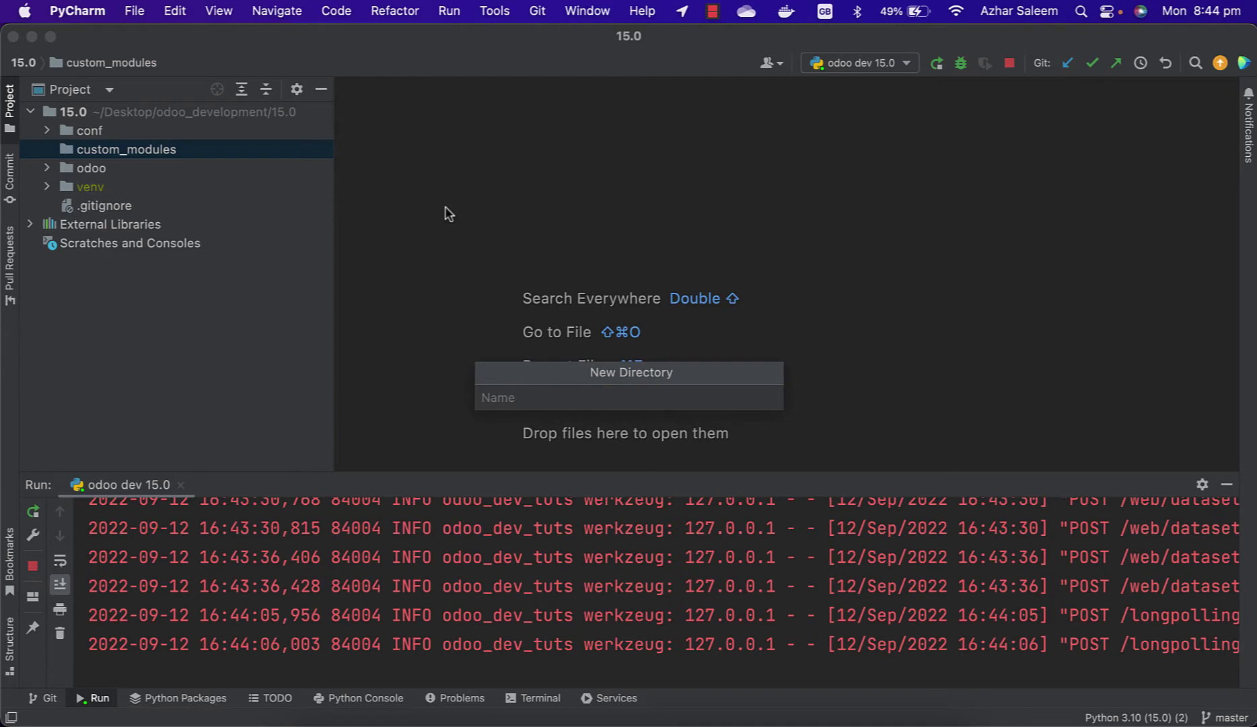
text(h)
text(ospital)
text(_management)
key(Return)
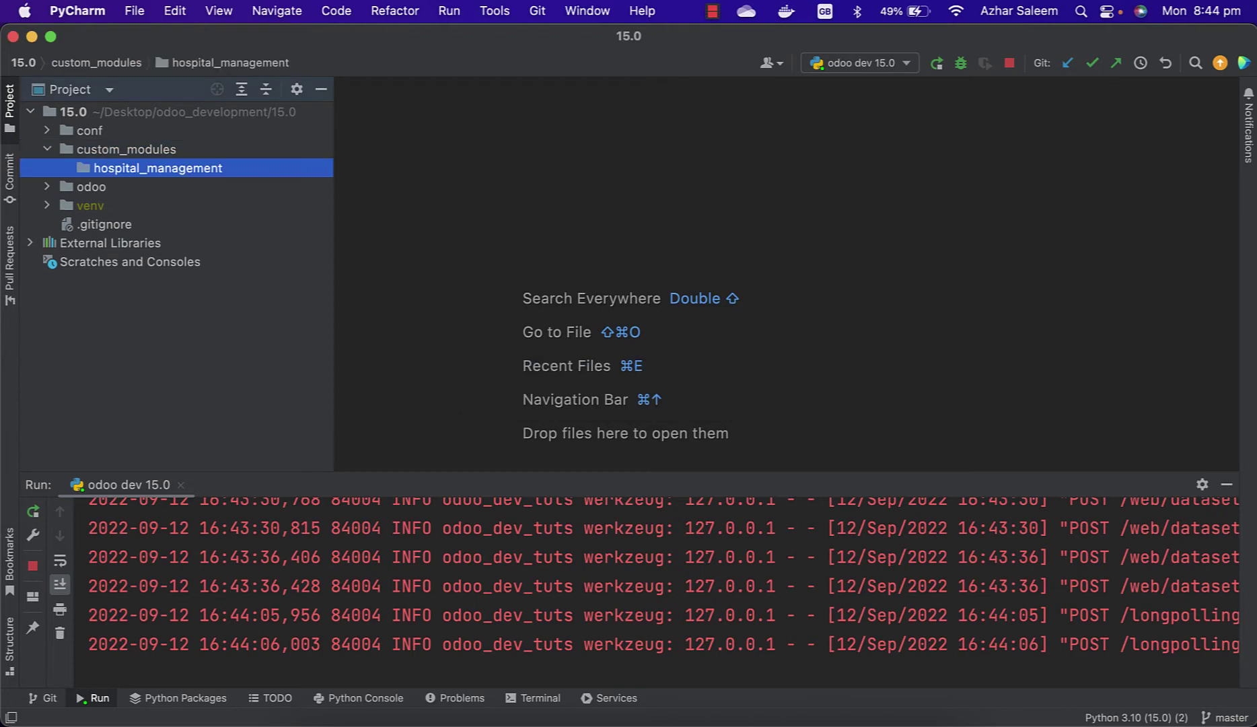
- Create an empty __init__.py file inside hospital_management
right_click(145, 169)
mouse_move(251, 179)
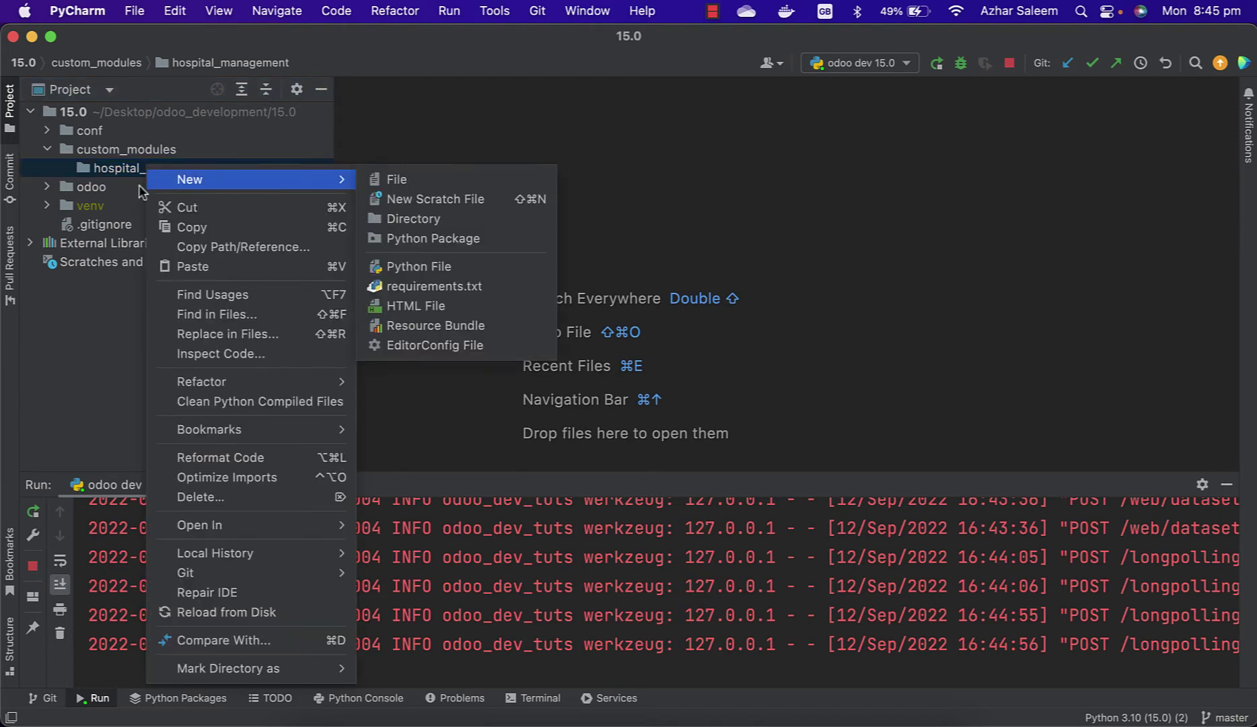
click(445, 180)
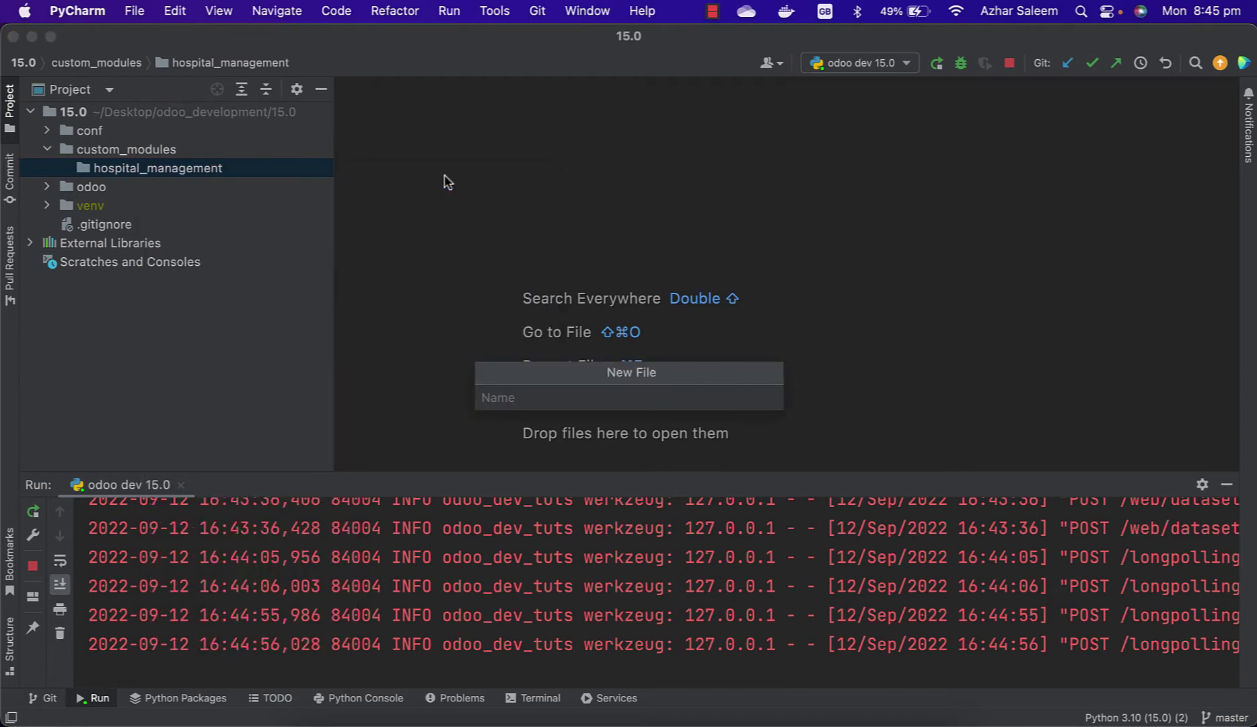
text(__)
text(init__.)
text(py)
key(Return)
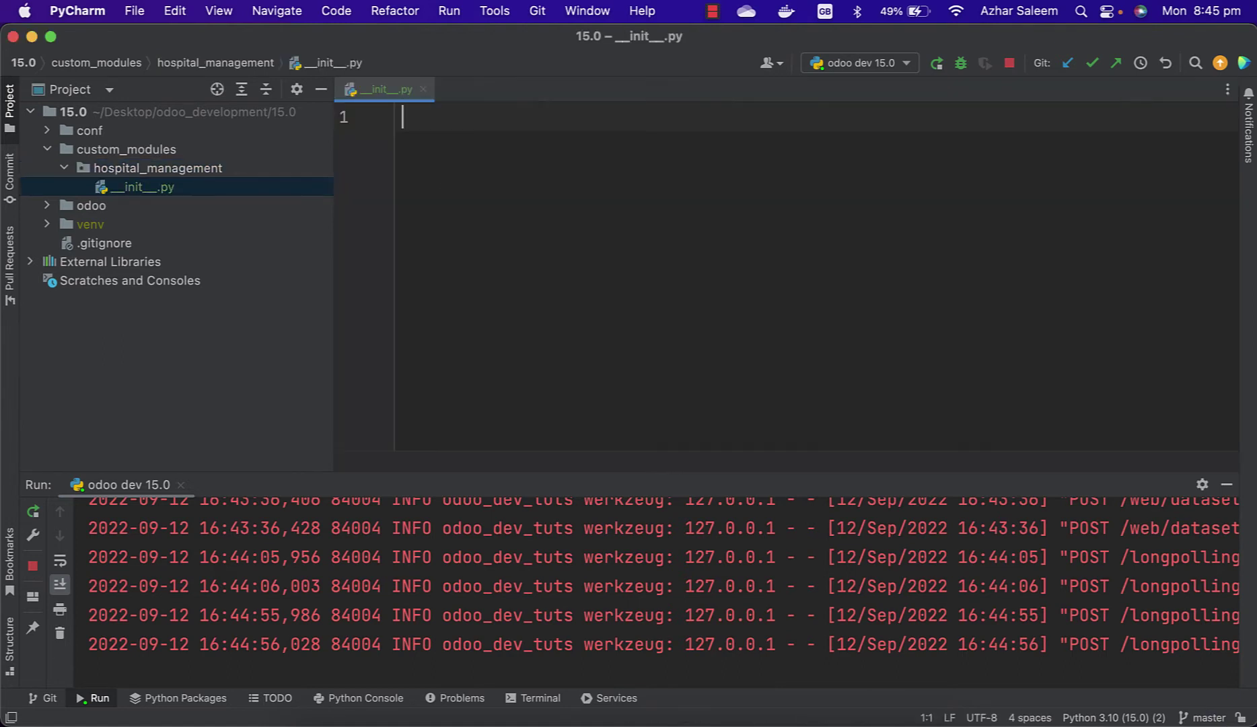
- Close __init__.py and start a second new file, __manifest__.py, in hospital_management
click(424, 89)
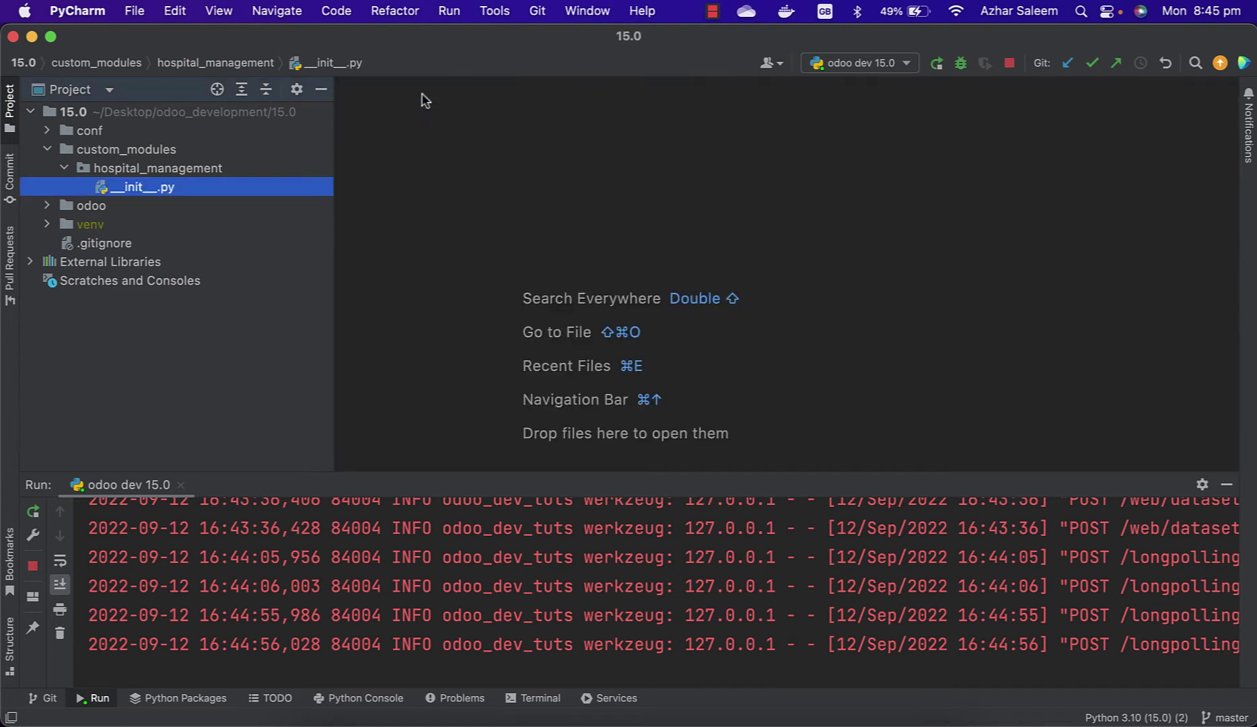
click(191, 170)
right_click(191, 175)
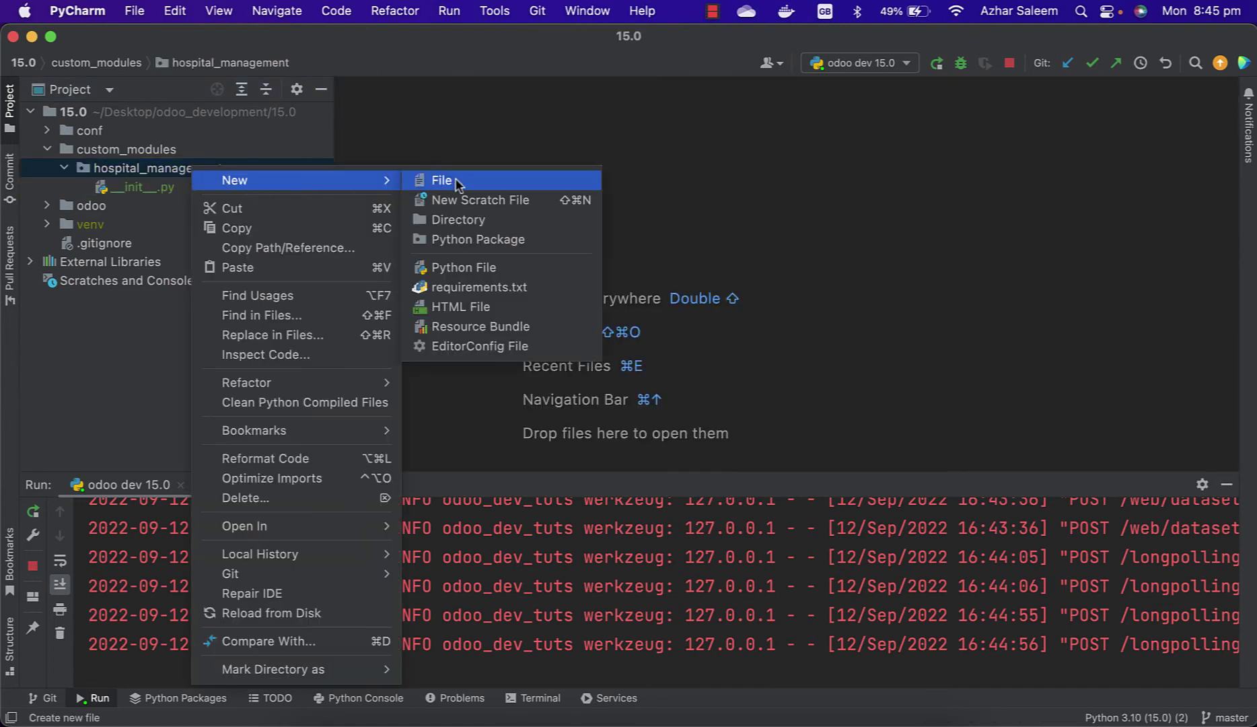
click(457, 186)
text(__mani)
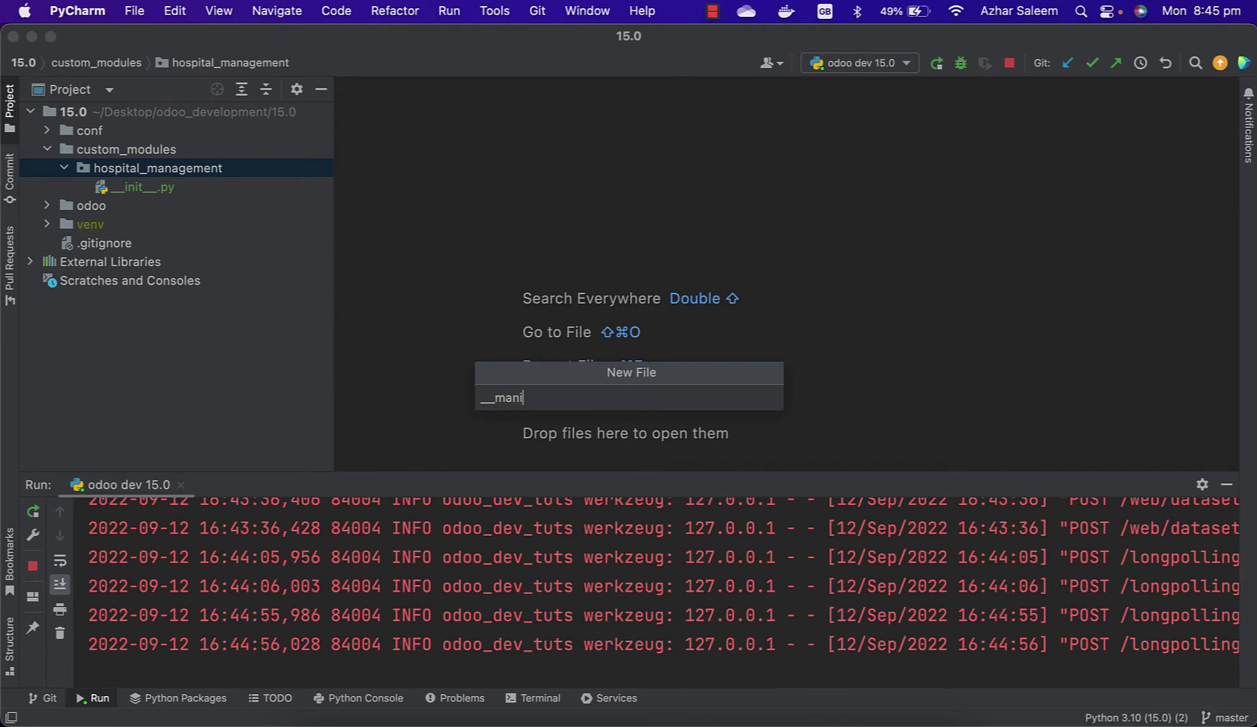
text(fest)
text(__.py)
- Create __manifest__.py with a dictionary holding 'name': 'Hospital Management' and 'version': '1.0.0'
key(Return)
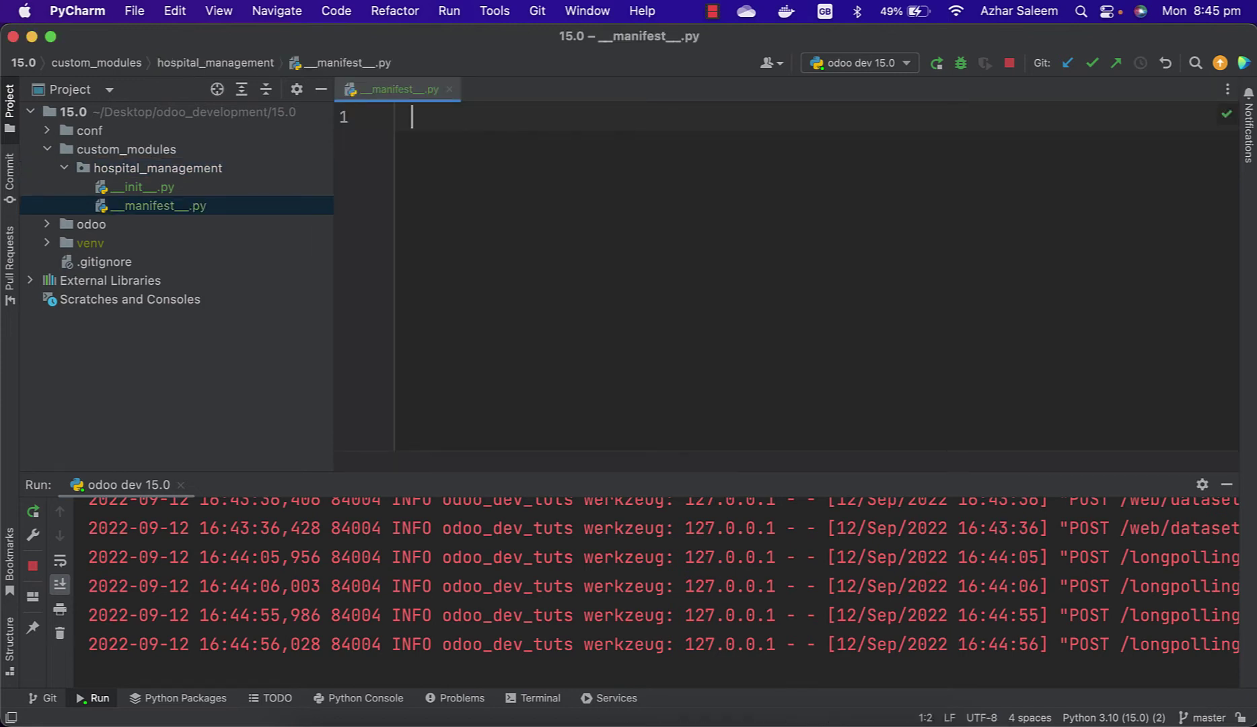
text({)
key(Return)
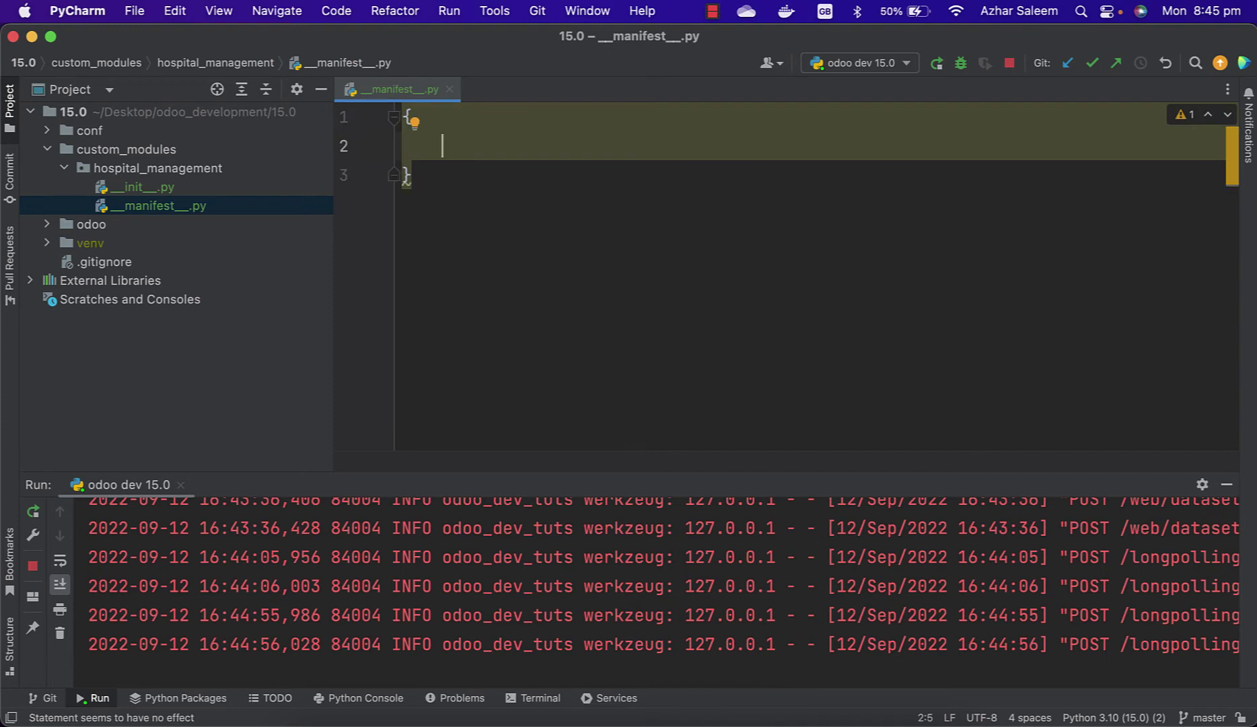
text('name': ')
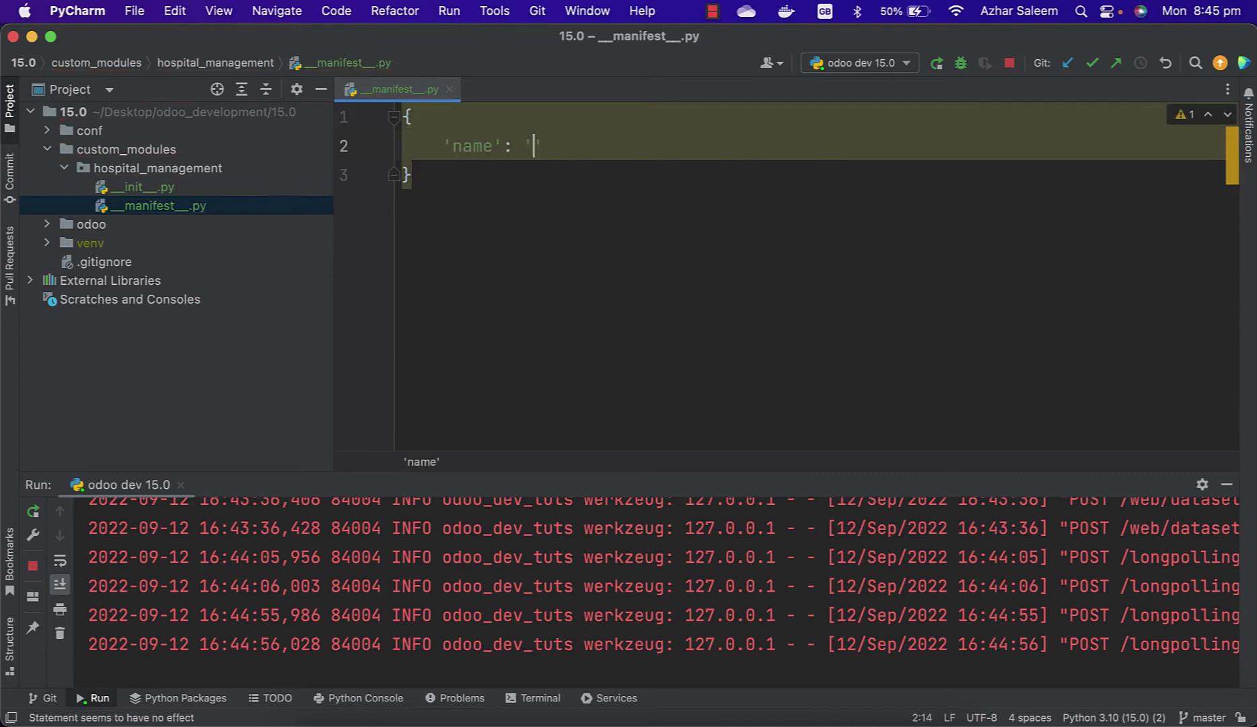
text(Hospital Management',)
key(Return)
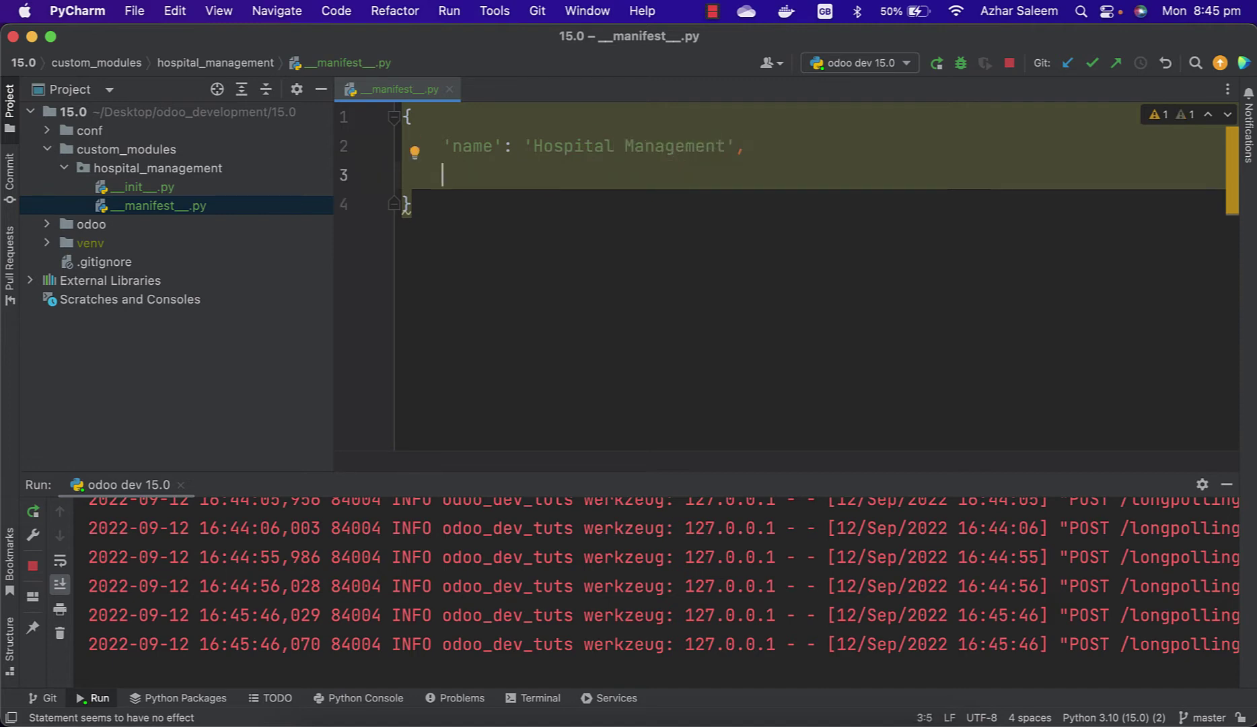
text('version': ')
text(1)
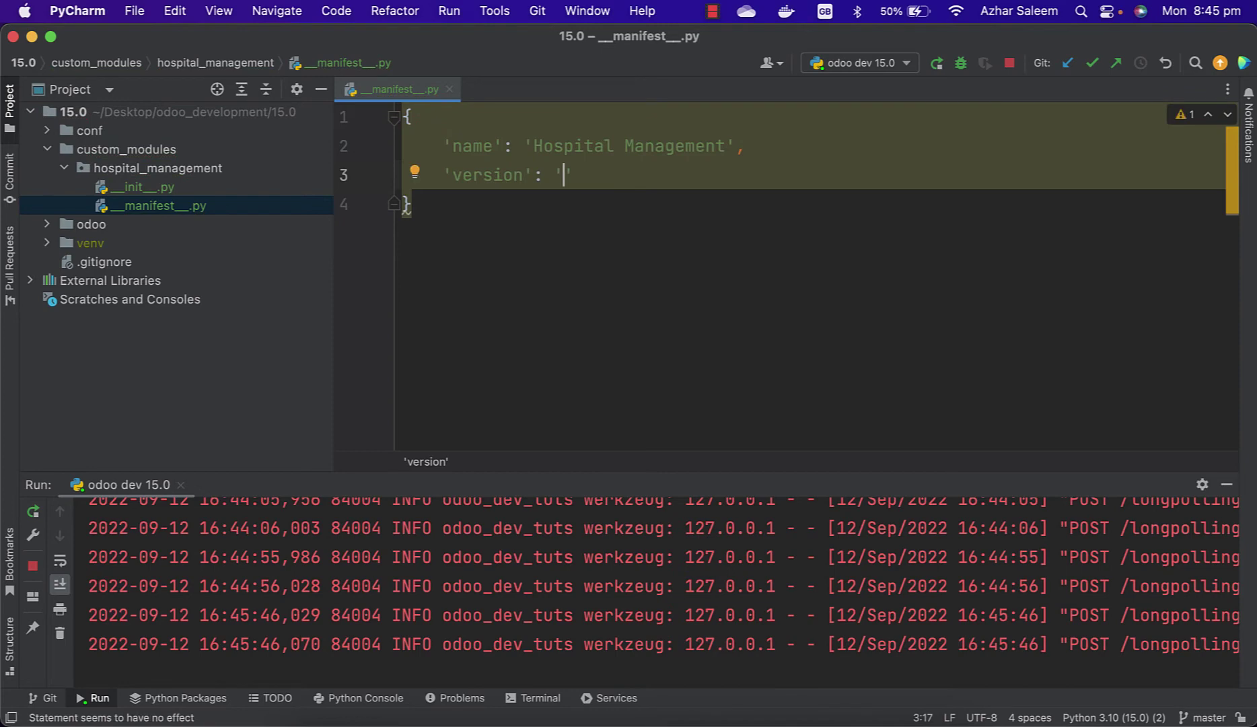
text(.0.)
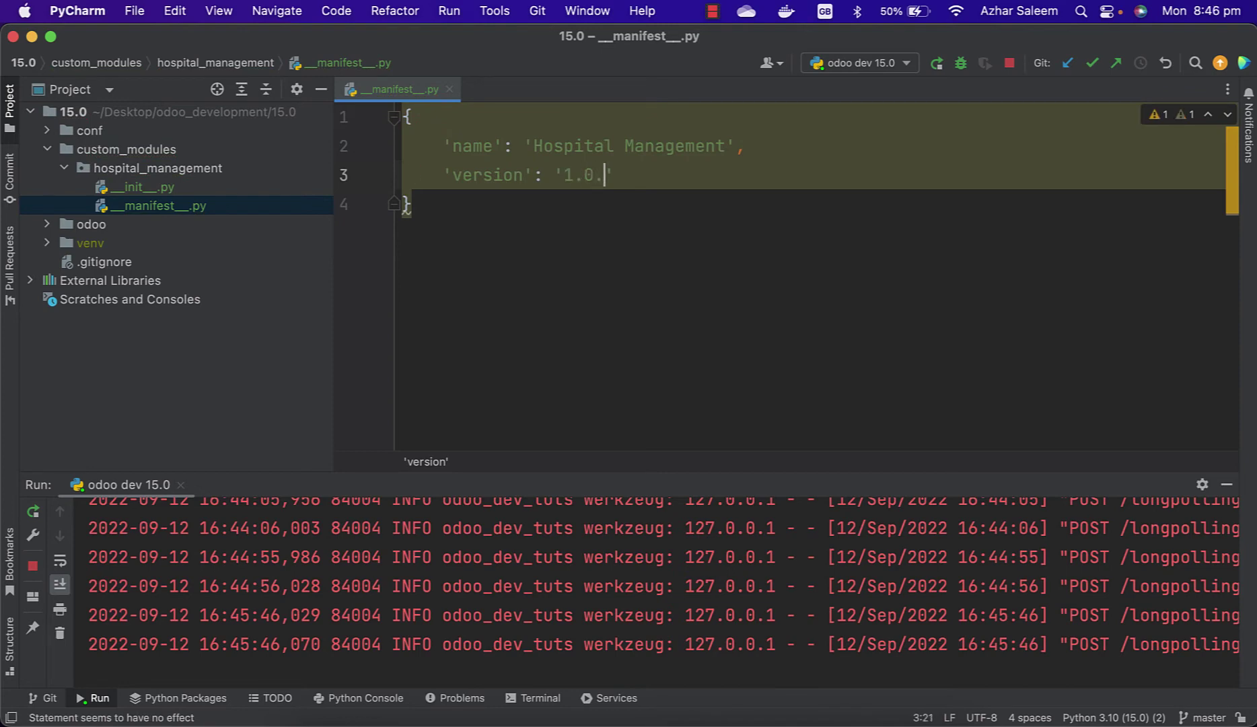
text(0',)
- Rerun the 'odoo dev 15.0' configuration to restart the Odoo server
click(937, 72)
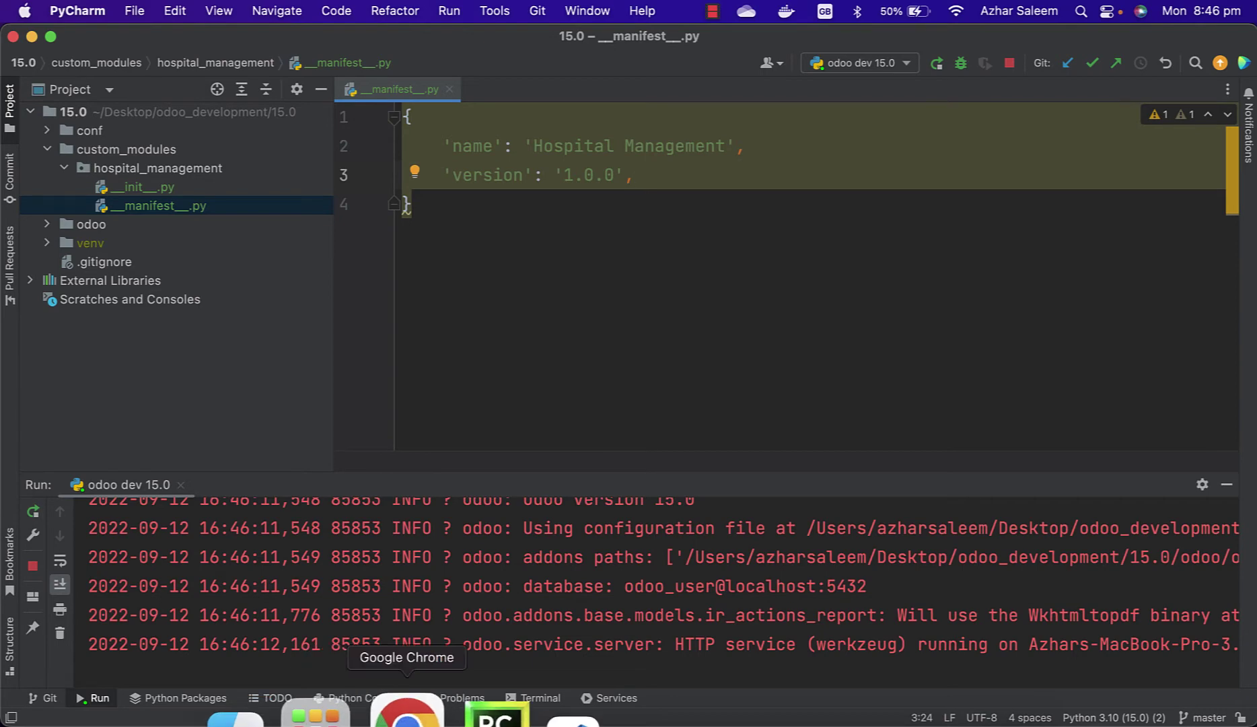
- Reload the Apps page, confirm a 'hos' search finds no hospital module, and show the app switcher
click(414, 716)
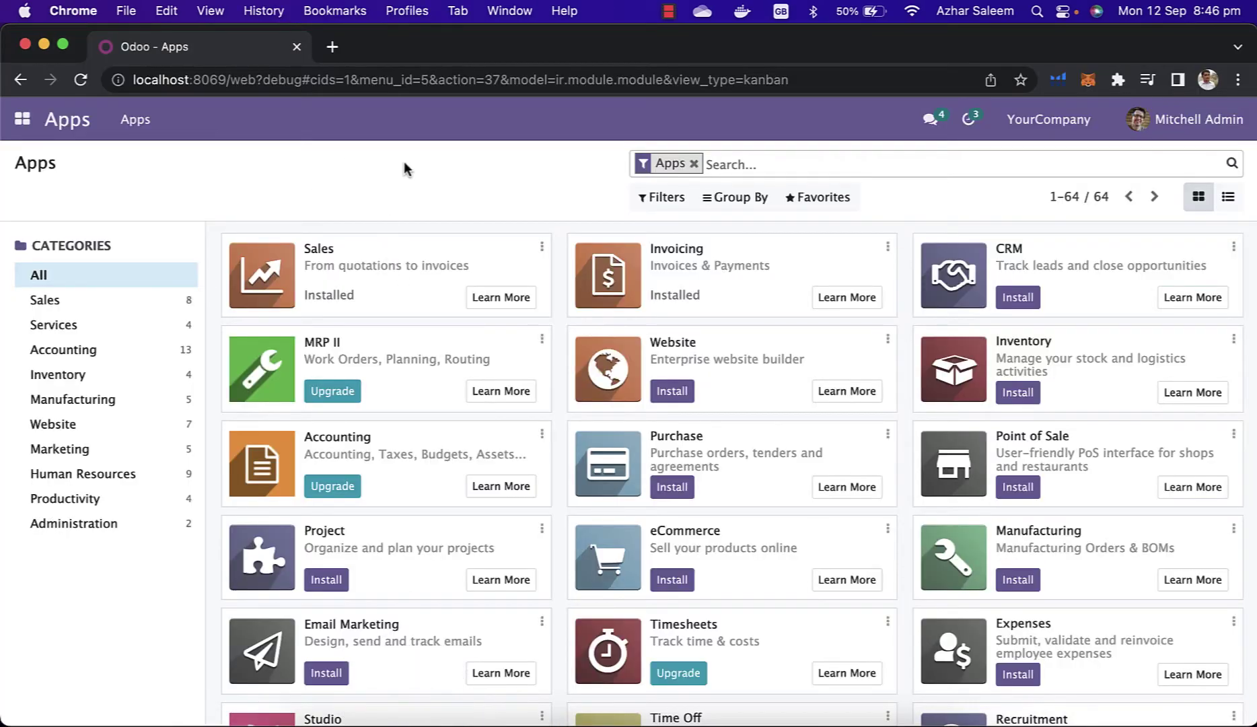
click(82, 79)
text(hos)
key(Return)
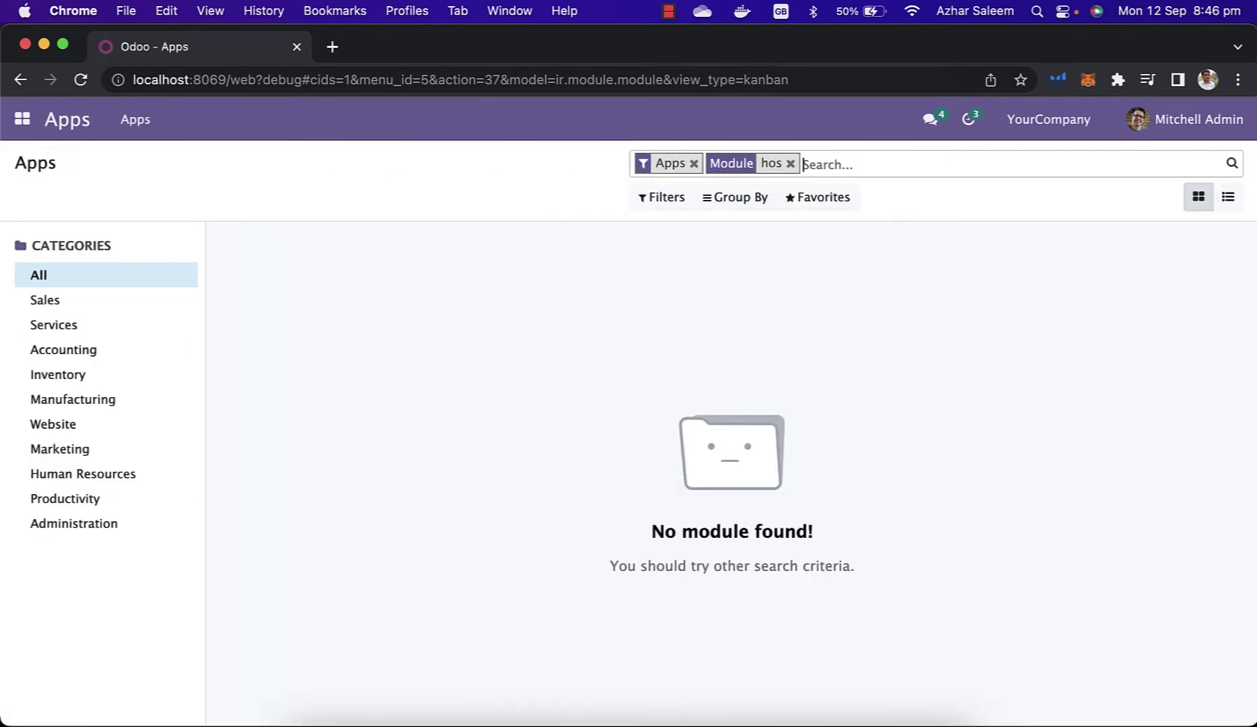
key(BackSpace)
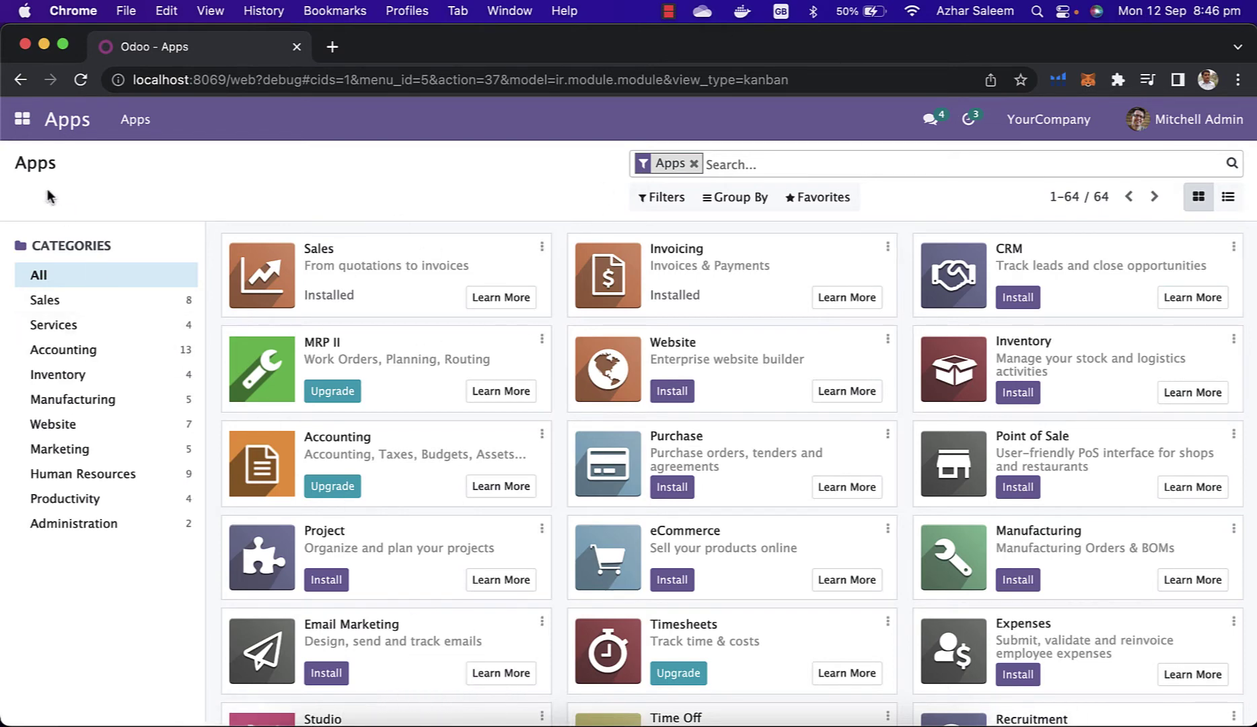
click(15, 137)
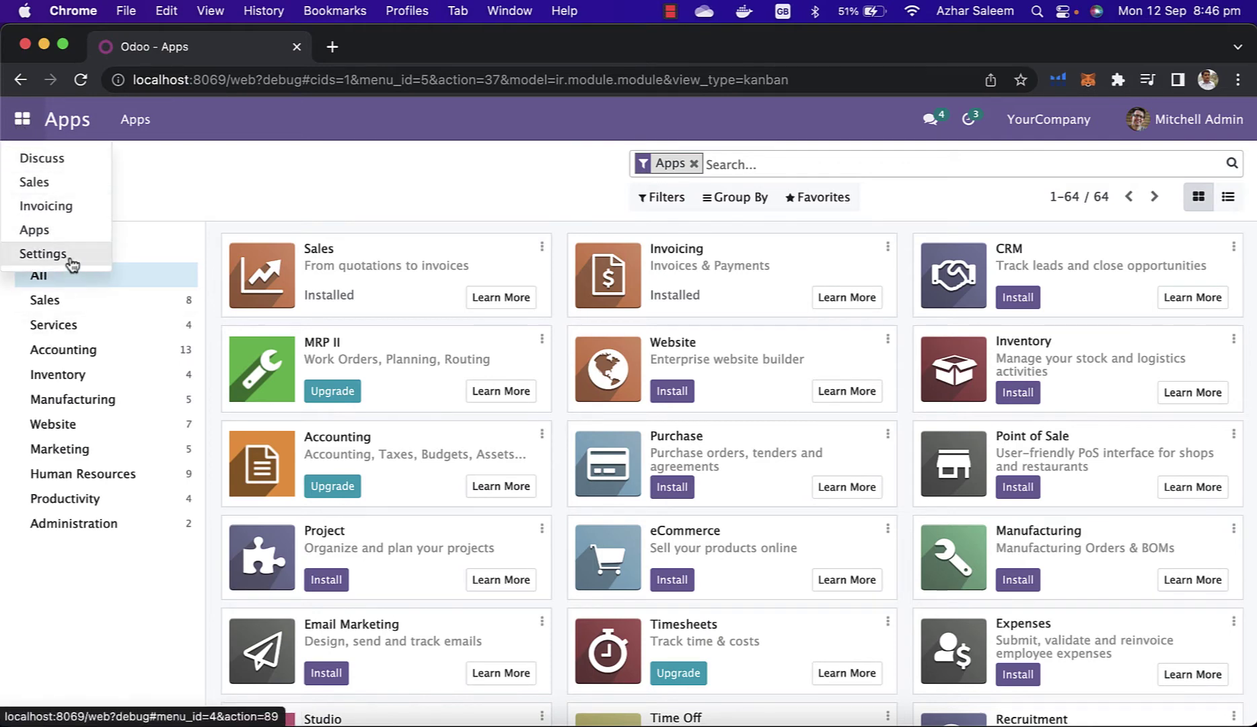
- Activate developer mode in Odoo Settings, then return to the Apps module list
click(70, 263)
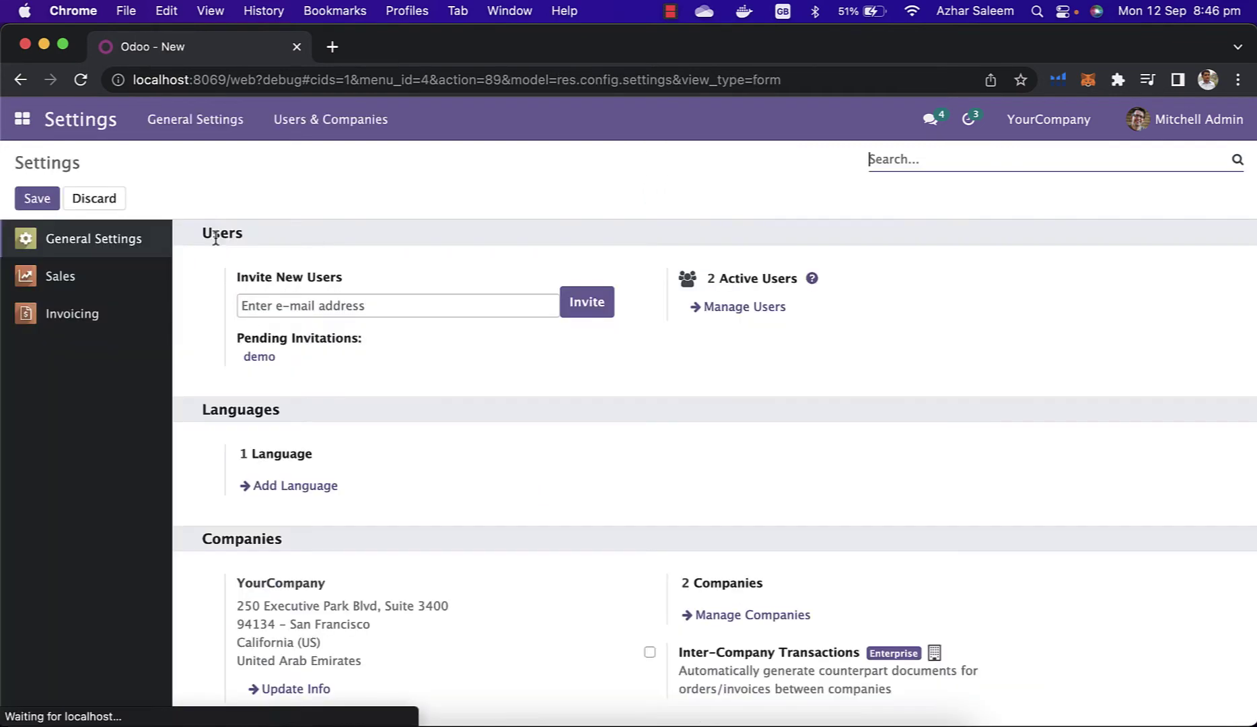
scroll(516, 352, down, 15)
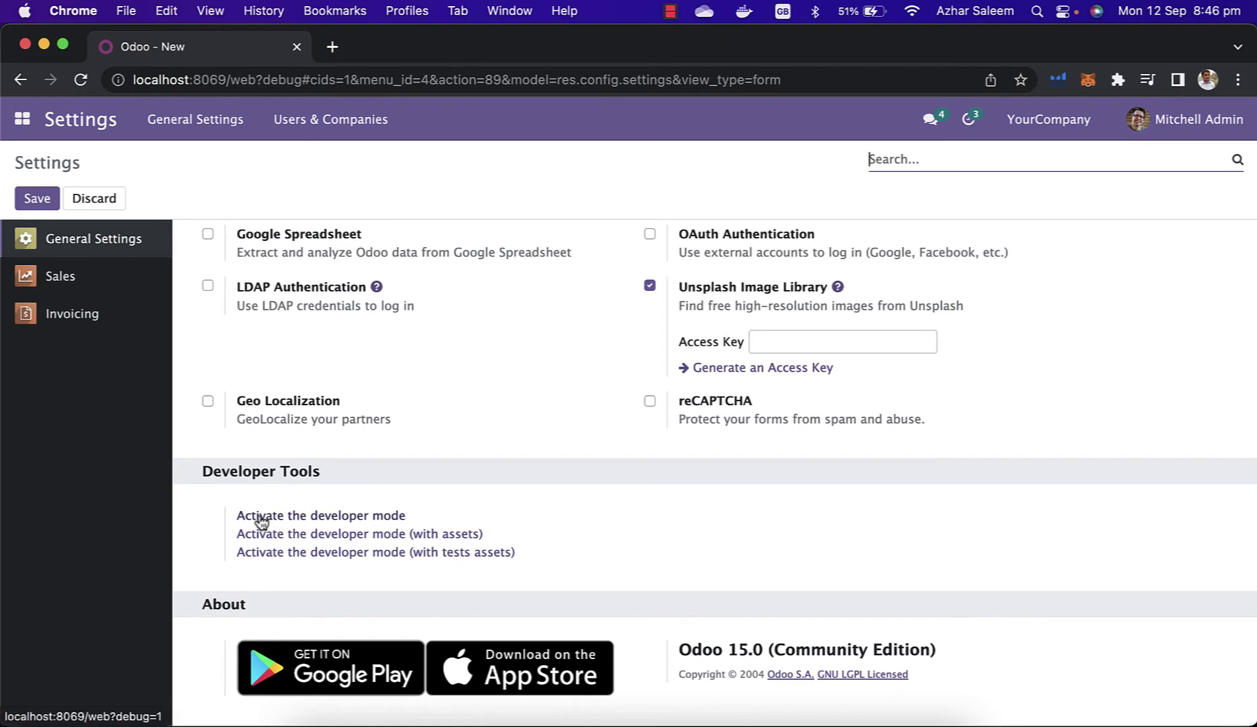
click(354, 521)
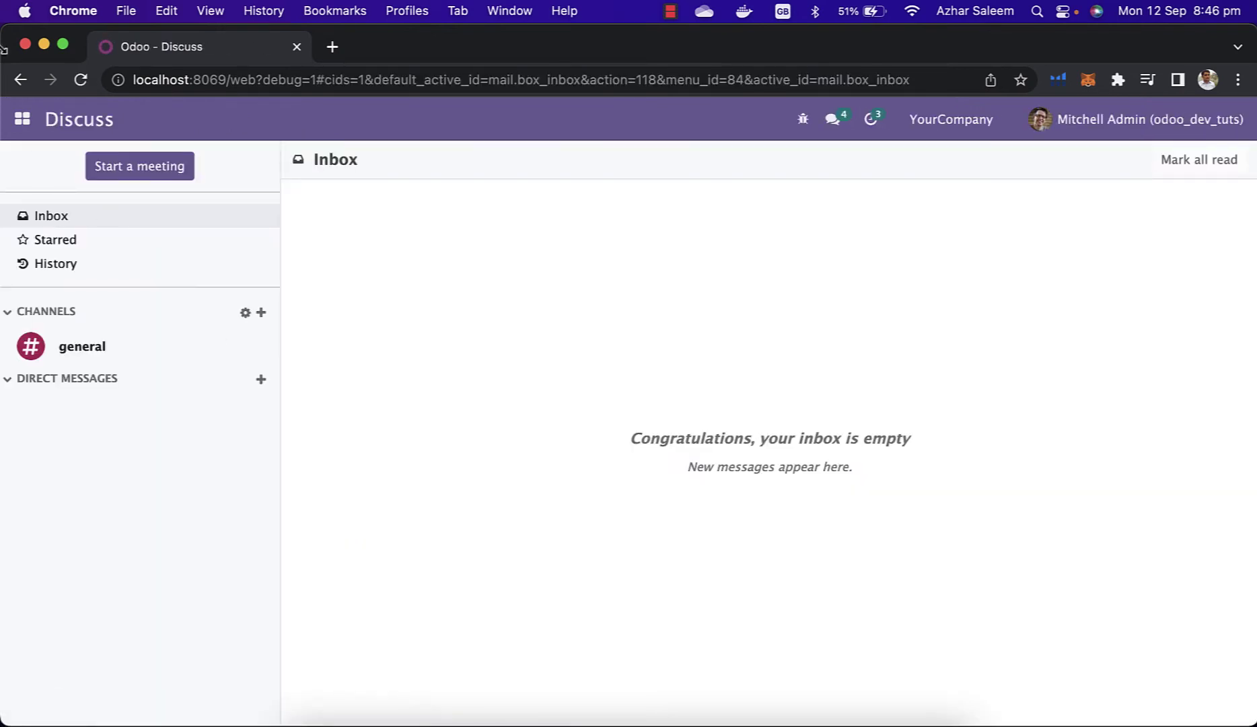
click(22, 120)
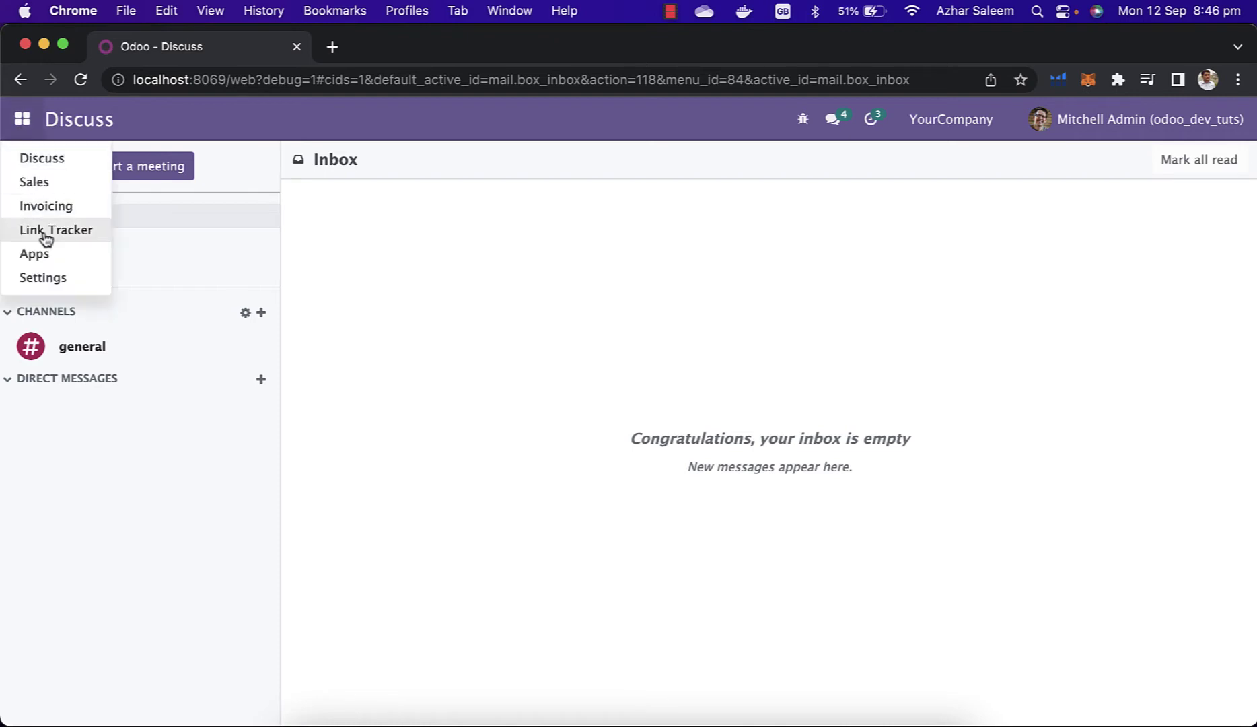
click(40, 255)
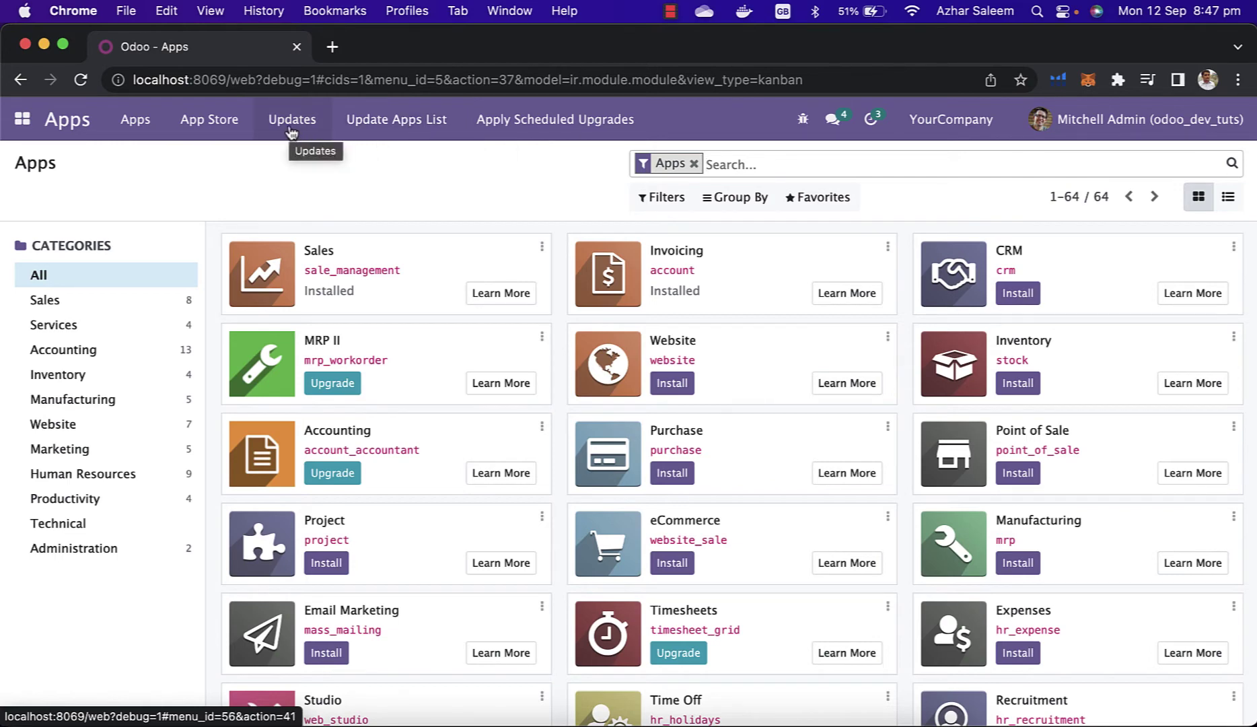
- Update the apps list, then search all modules for 'hos' to find Hospital Management
click(393, 122)
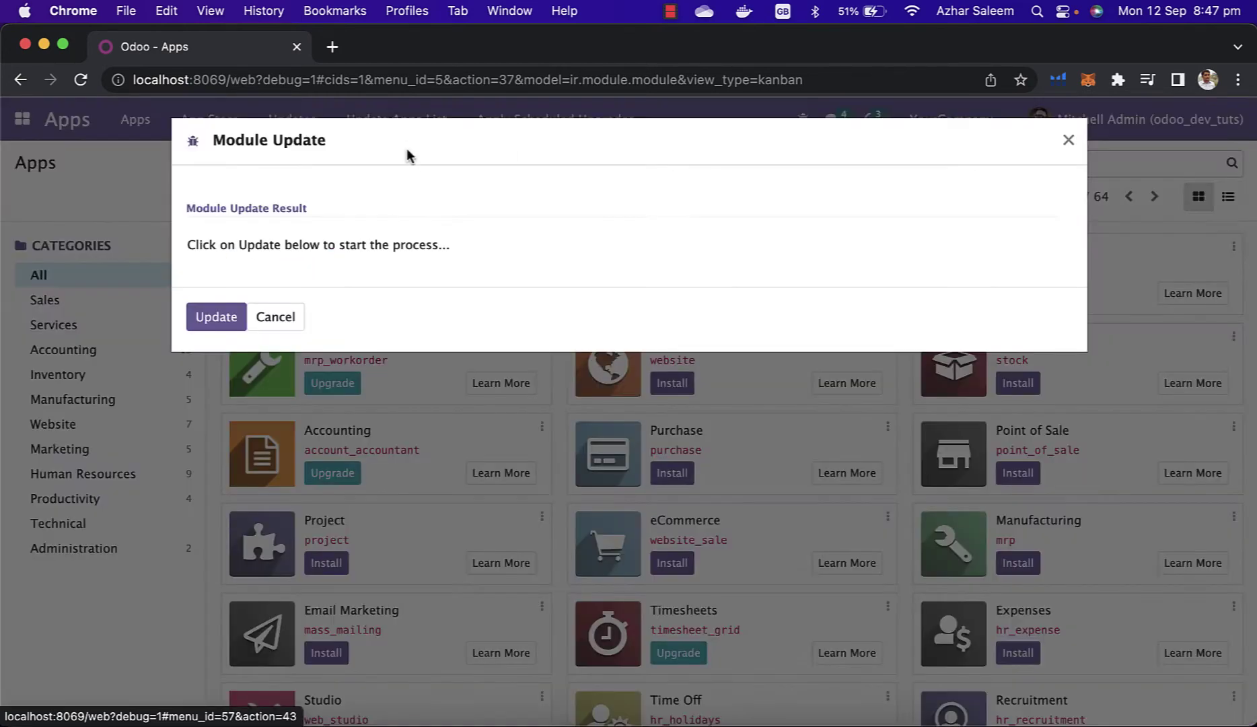
click(214, 314)
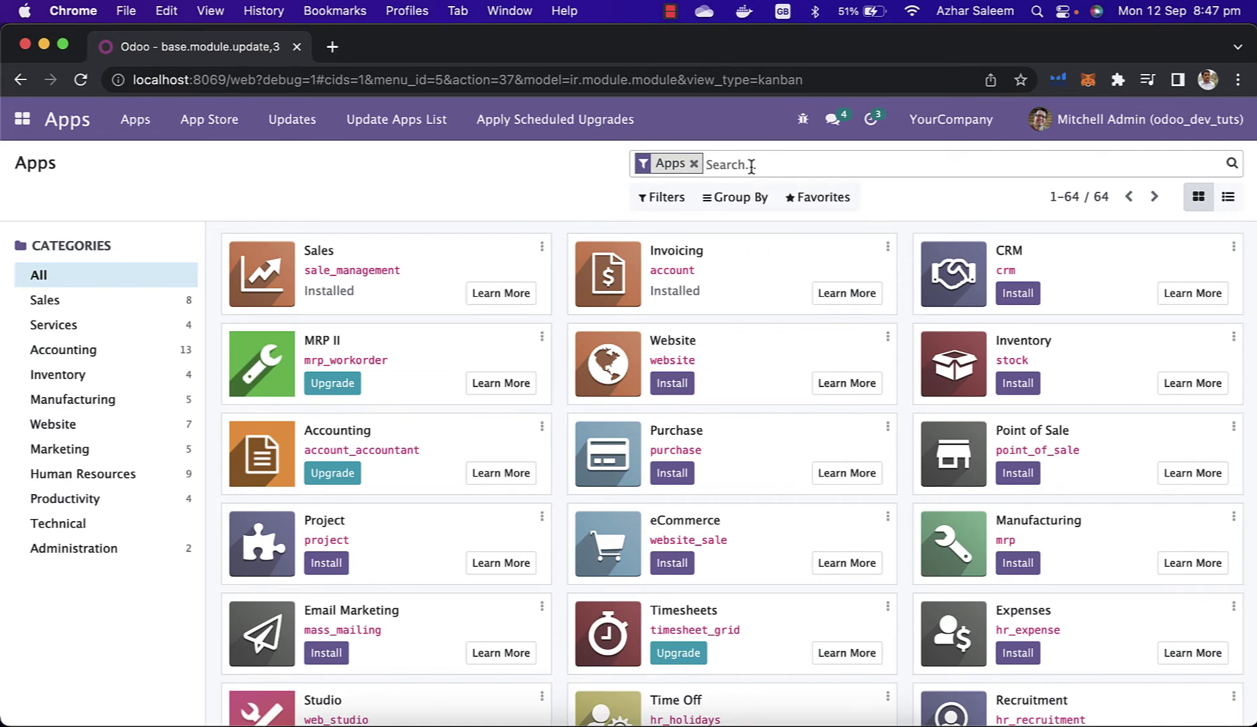
text(hos)
key(Return)
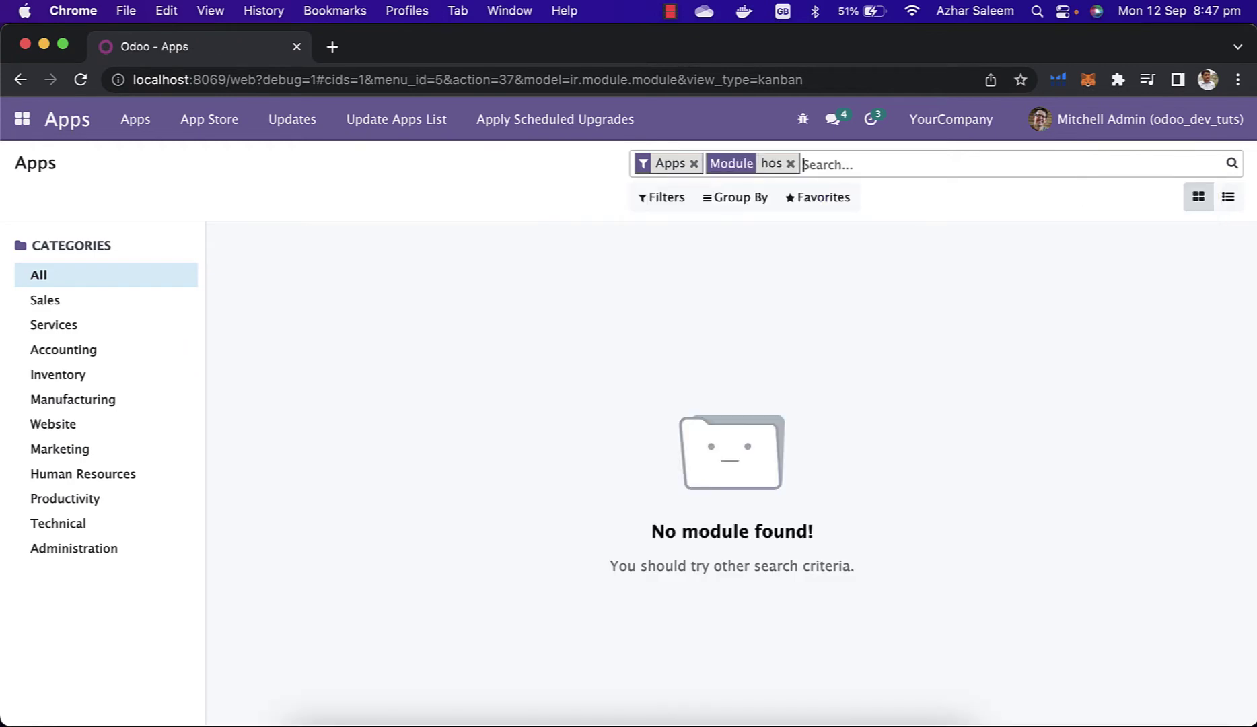
key(BackSpace)
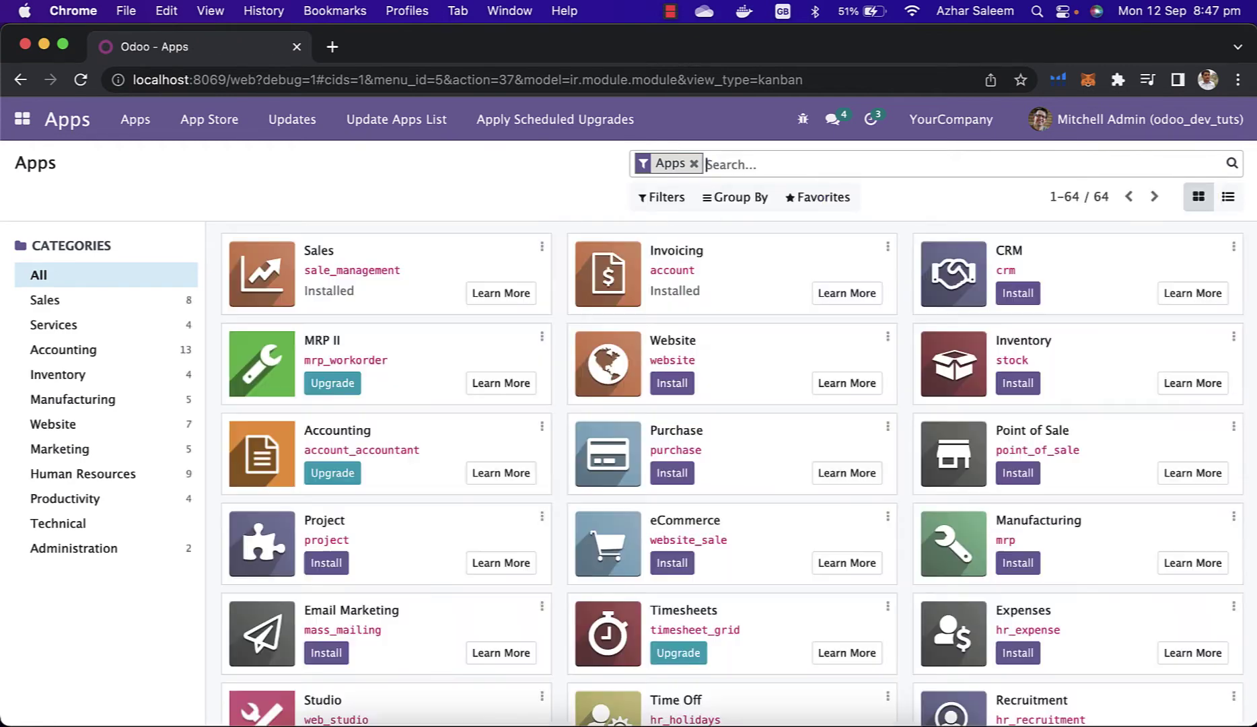
key(BackSpace)
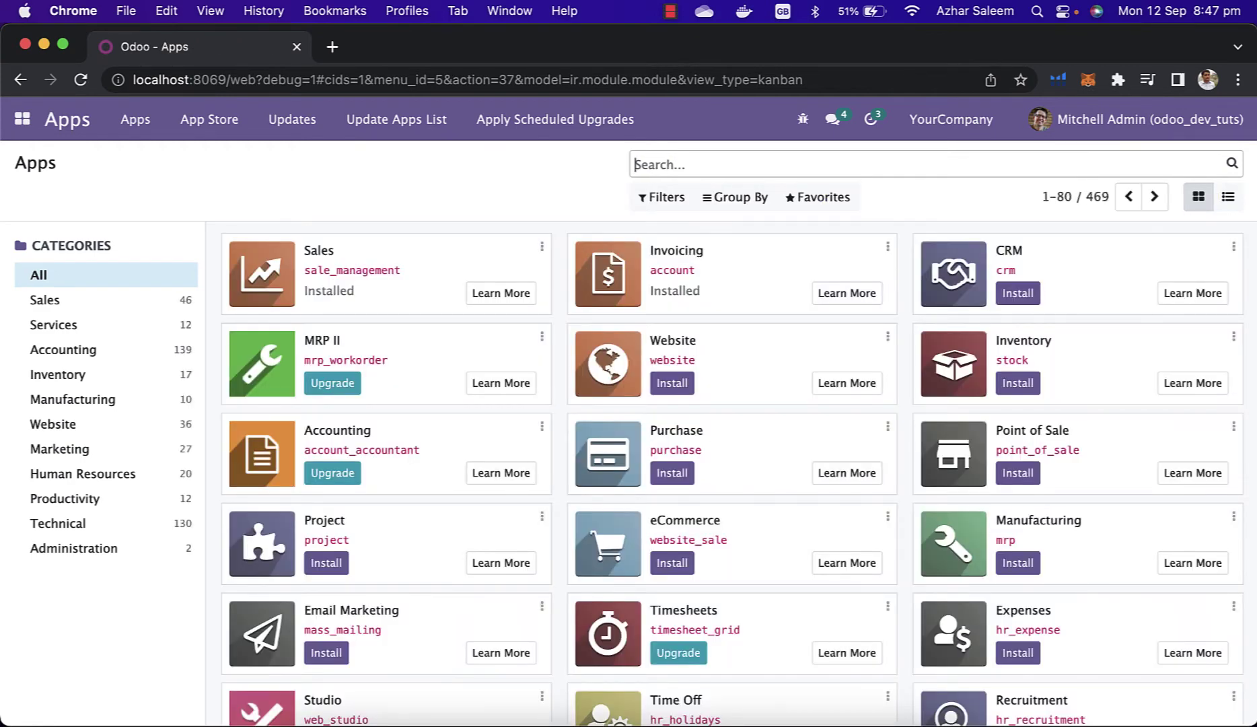
text(hos)
key(Return)
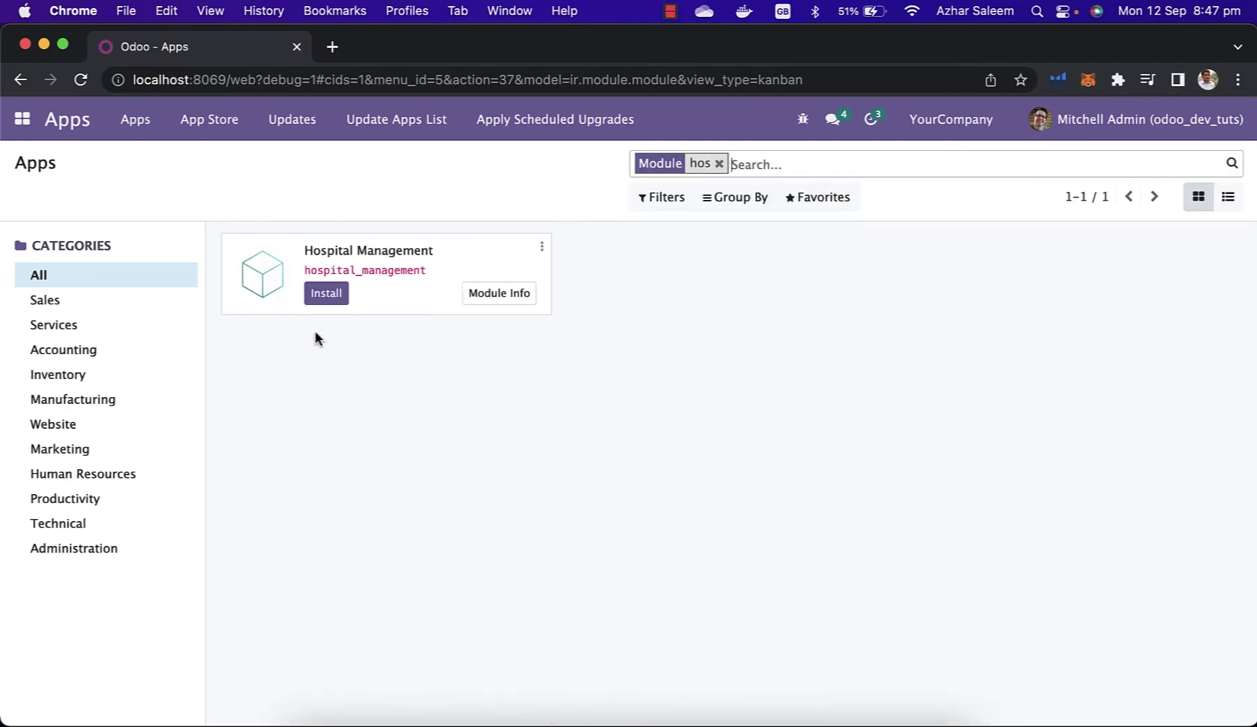
- Check Hospital Management's Module Info: author, technical name hospital_management, LGPL v3 license, version 15.0.1.0.0
click(543, 249)
click(546, 278)
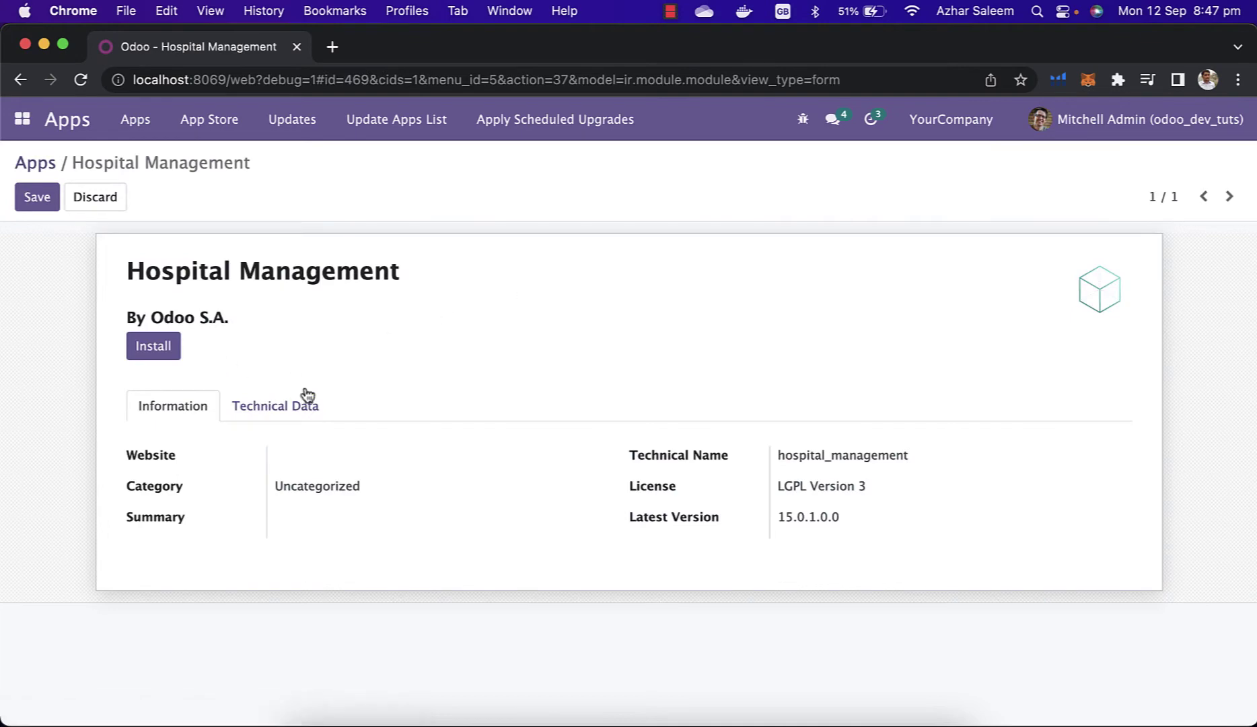
drag(127, 319, 384, 383)
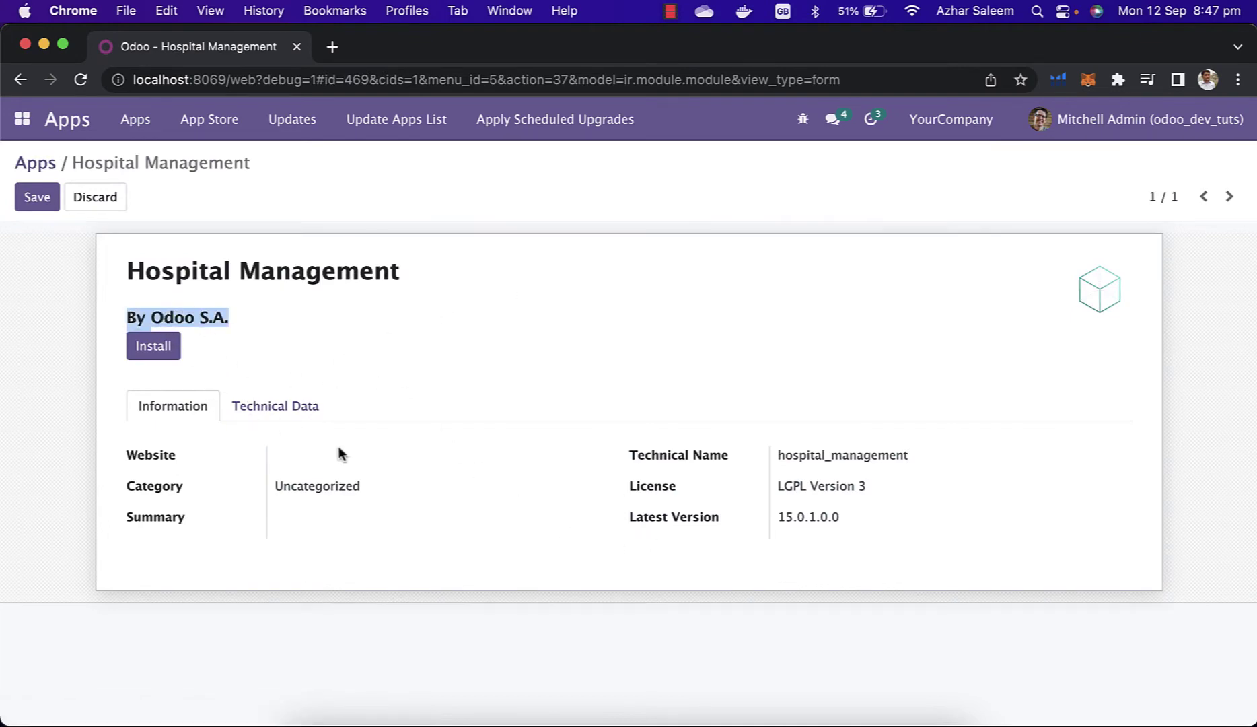
click(270, 342)
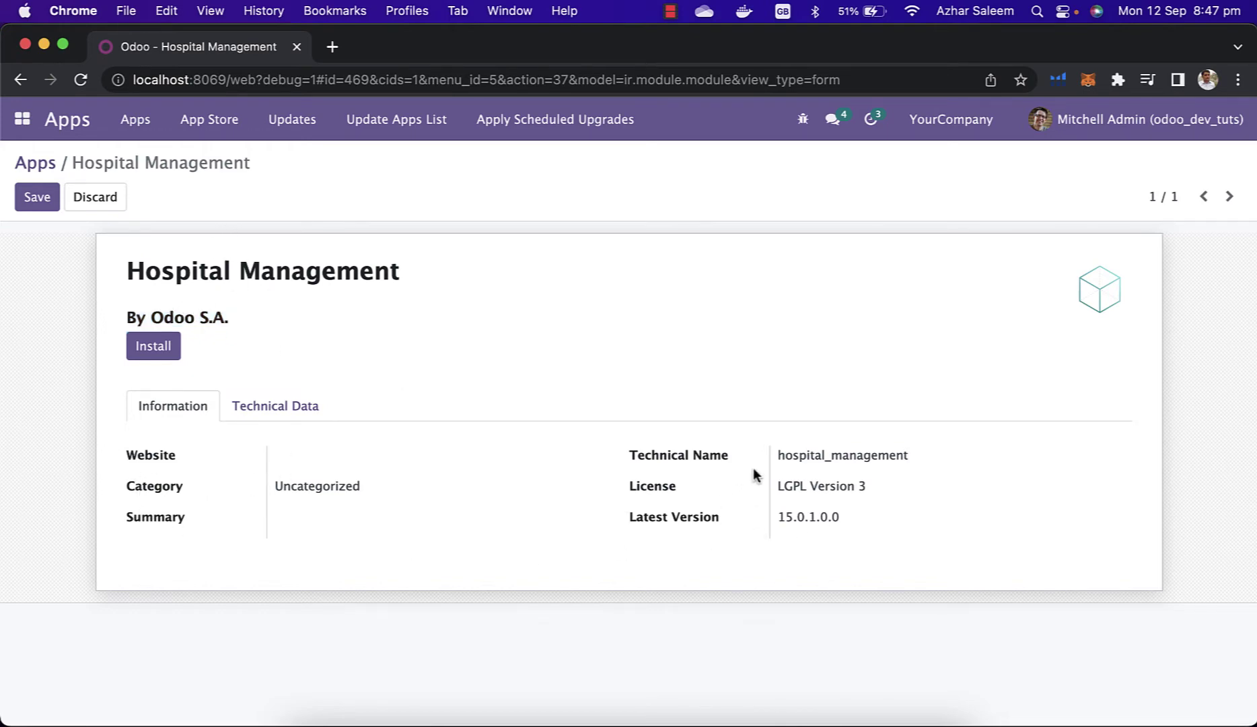
drag(784, 456, 904, 462)
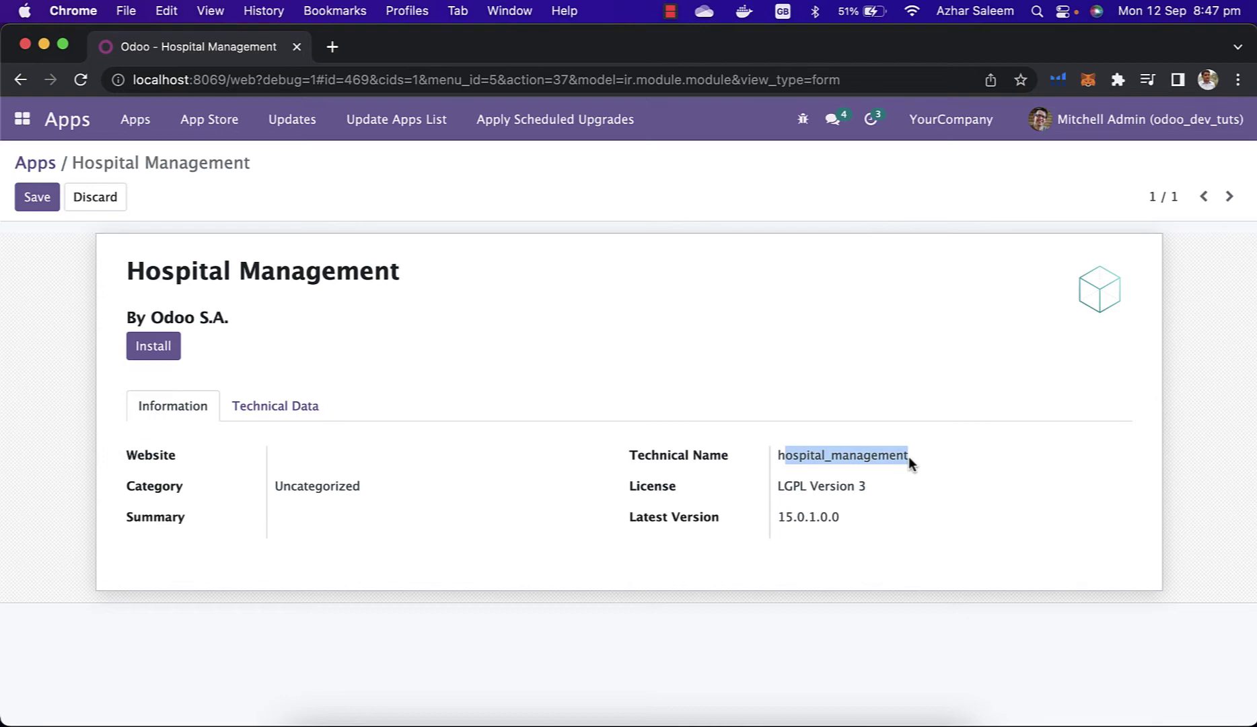
click(902, 457)
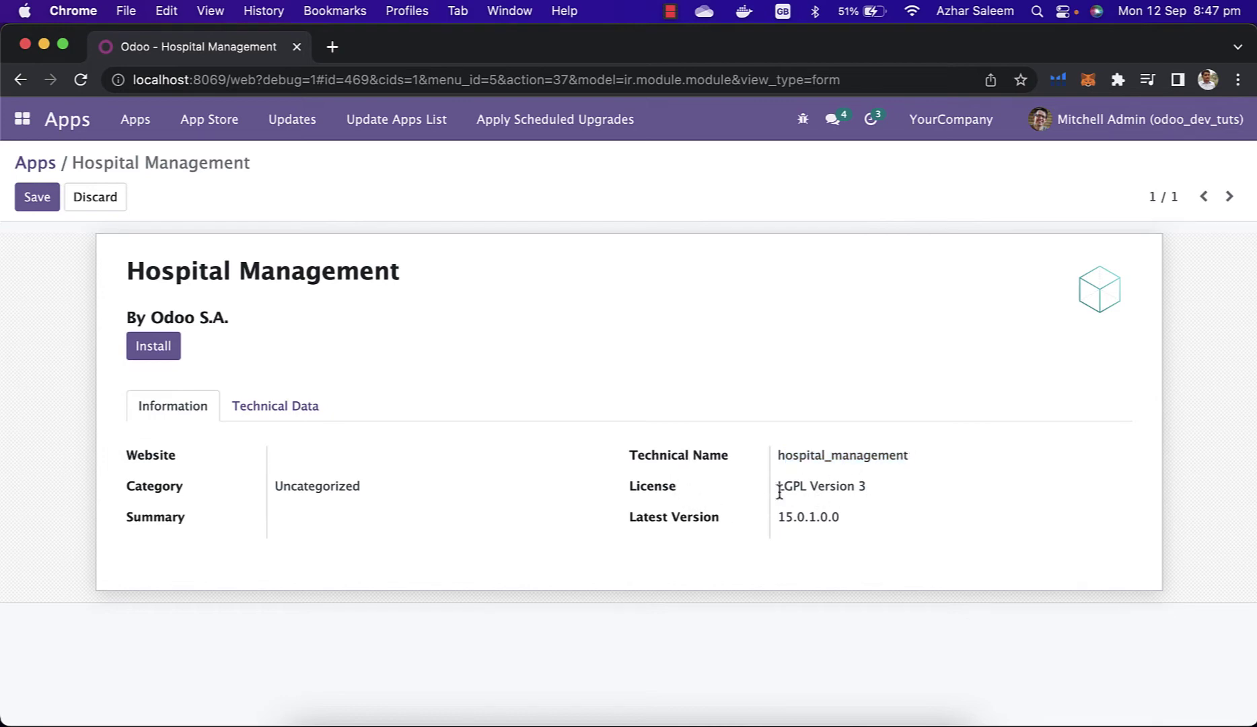
drag(780, 490, 982, 491)
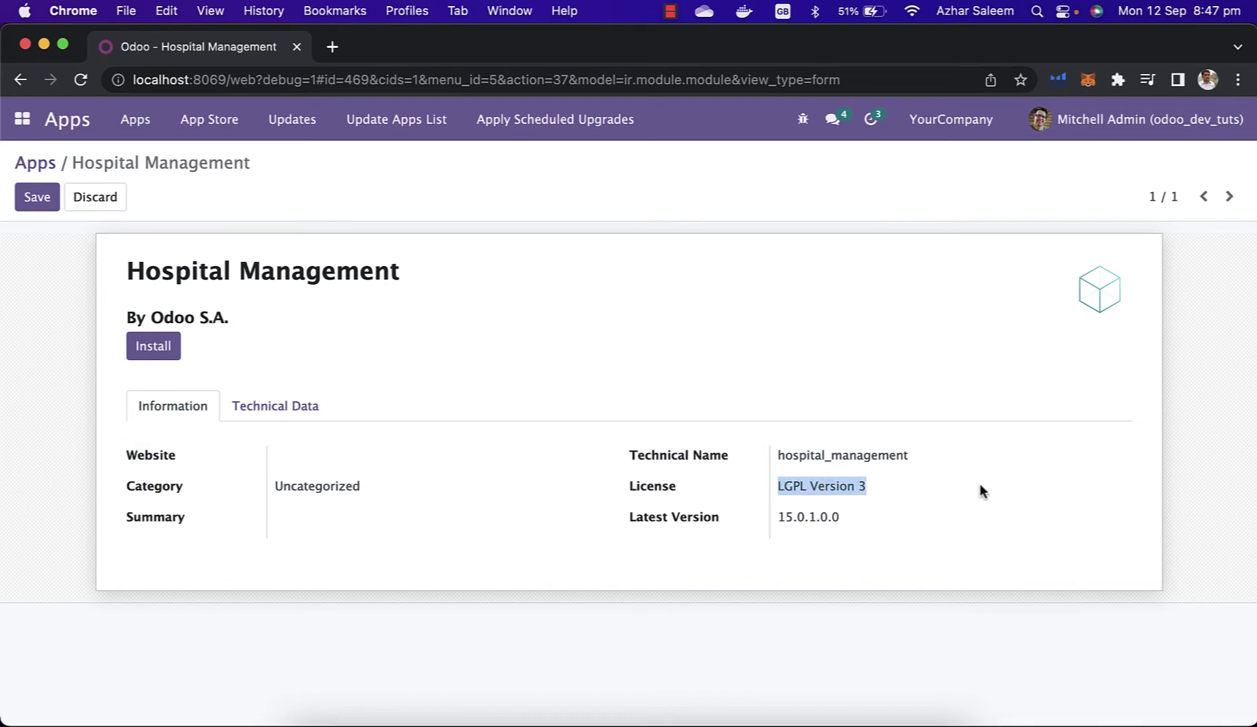
mouse_move(802, 518)
mouse_down()
mouse_move(746, 520)
mouse_move(868, 524)
mouse_up()
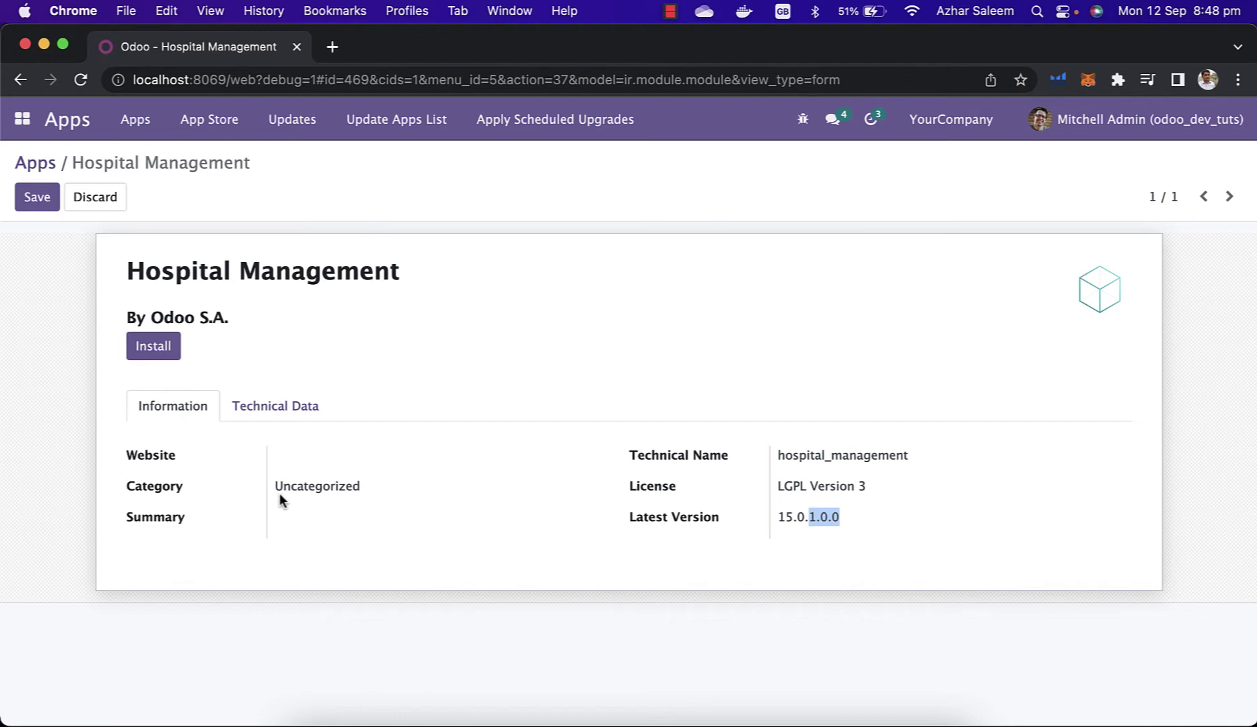
drag(278, 494, 390, 497)
click(389, 498)
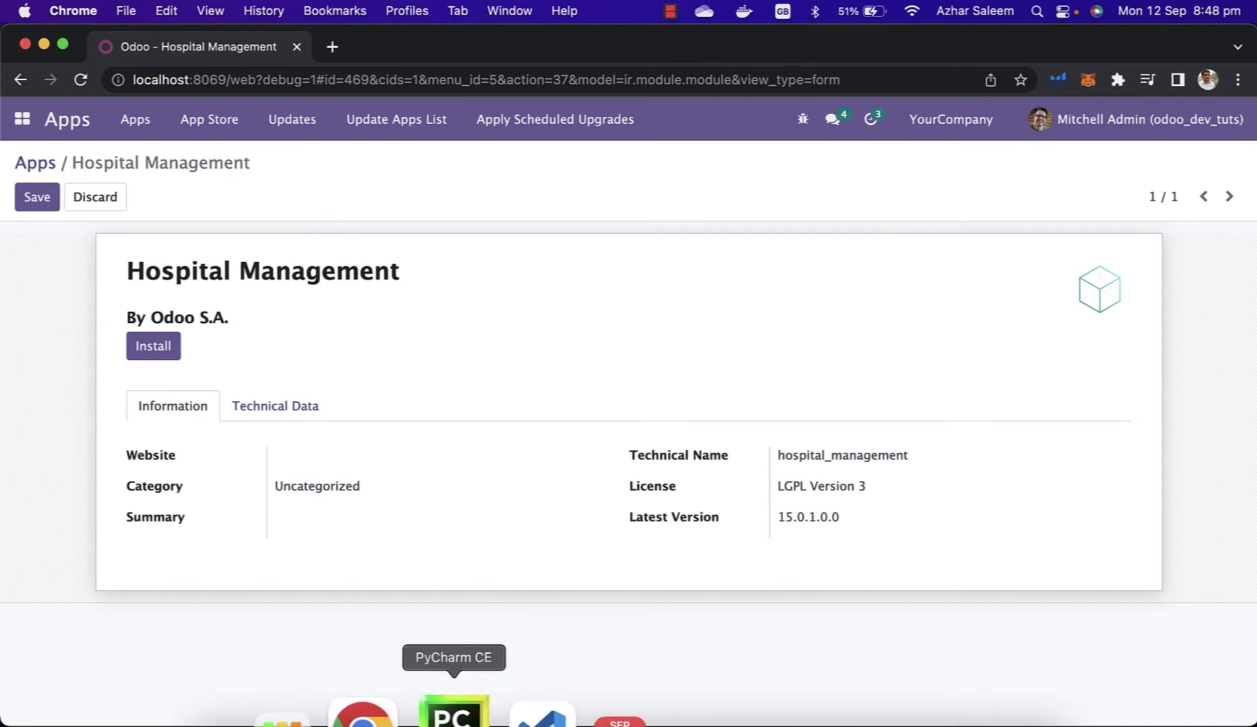
click(455, 716)
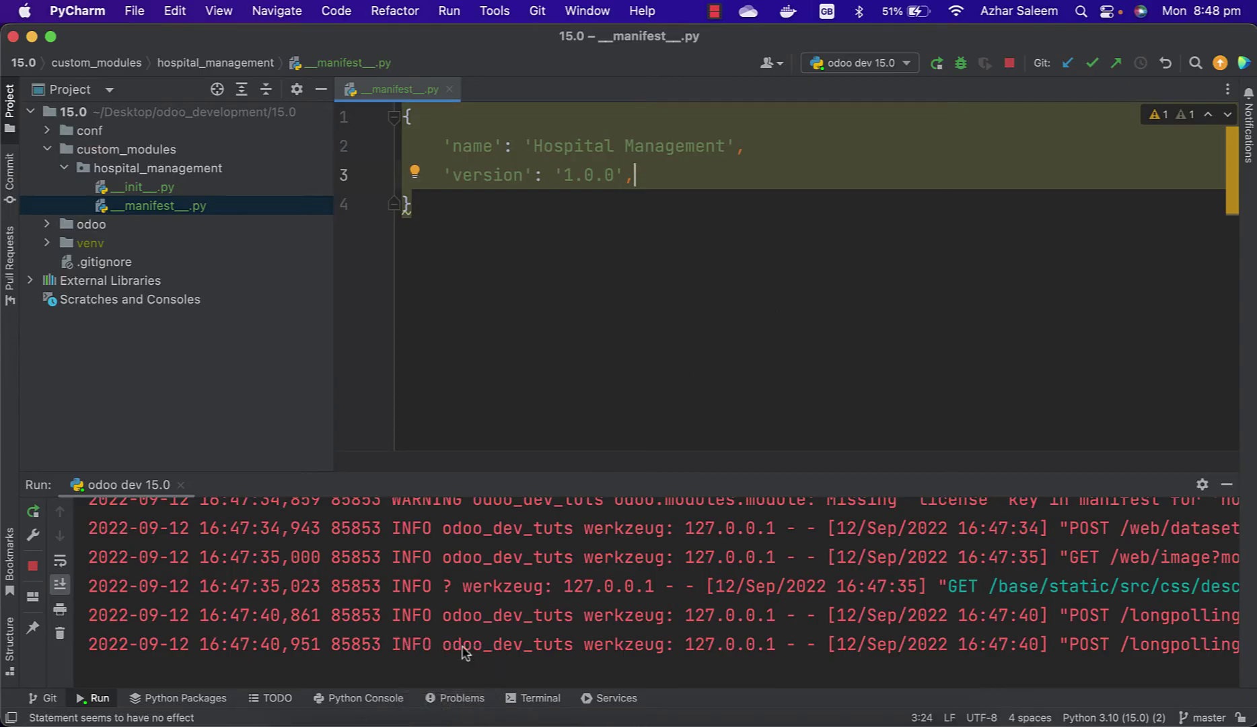
- Add author 'Azhar Saleem' below the version line and begin another manifest entry
click(390, 715)
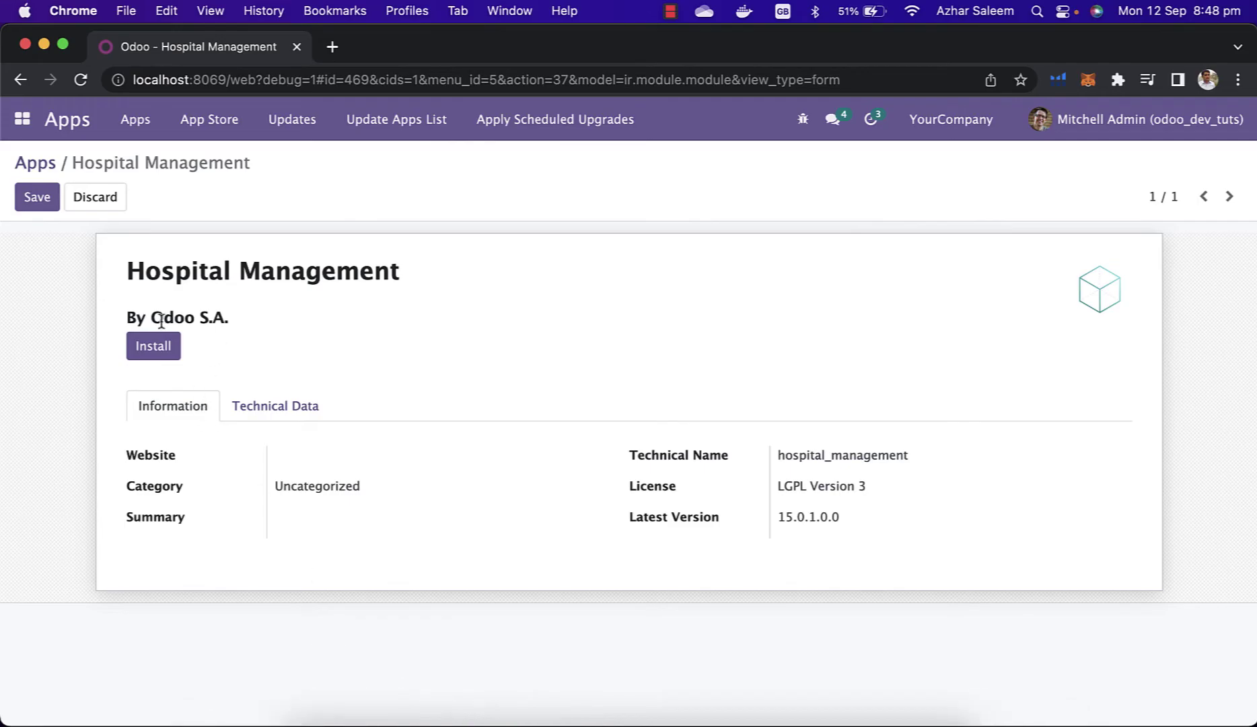
click(459, 715)
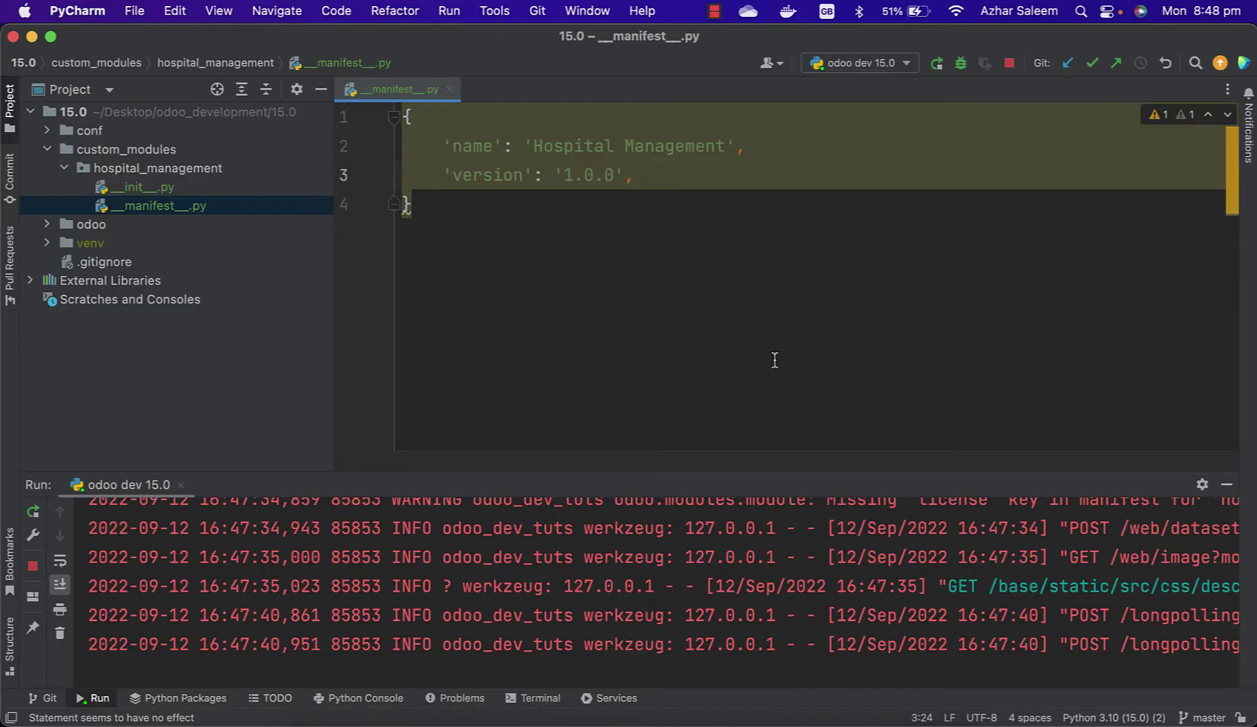
key(Return)
text(author)
key(Right)
text(: )
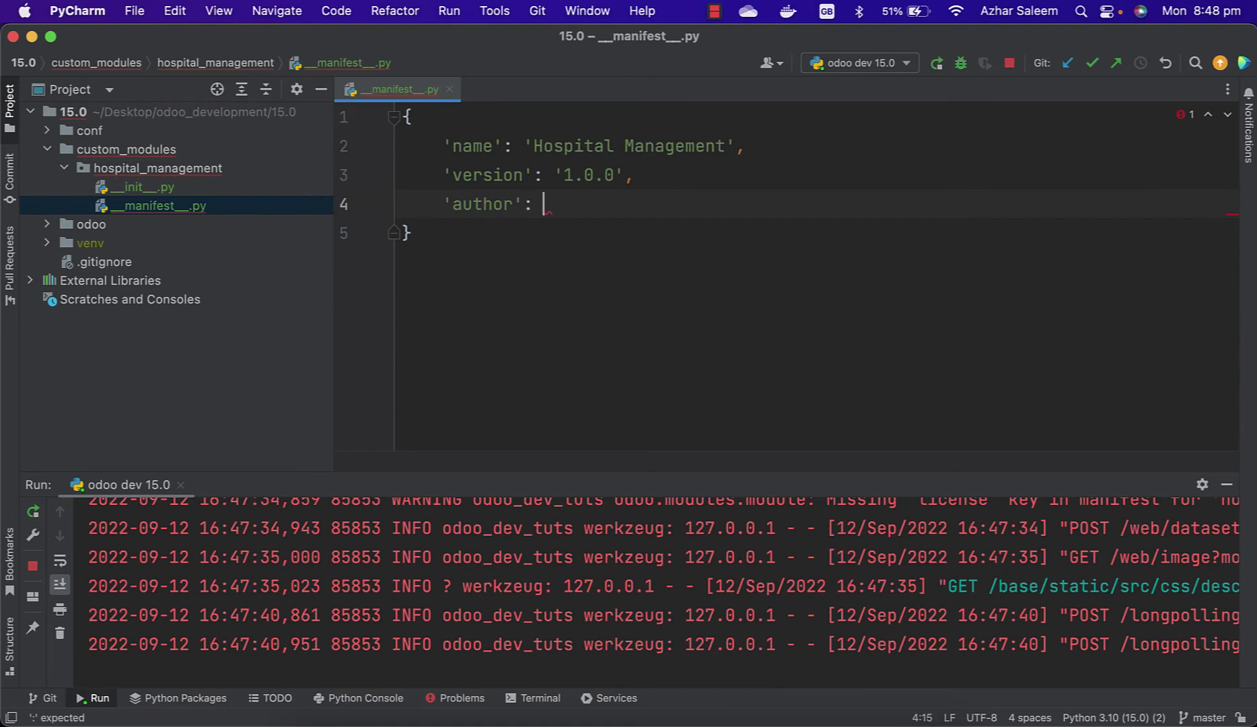
text('Azhar Saleem',)
key(Return)
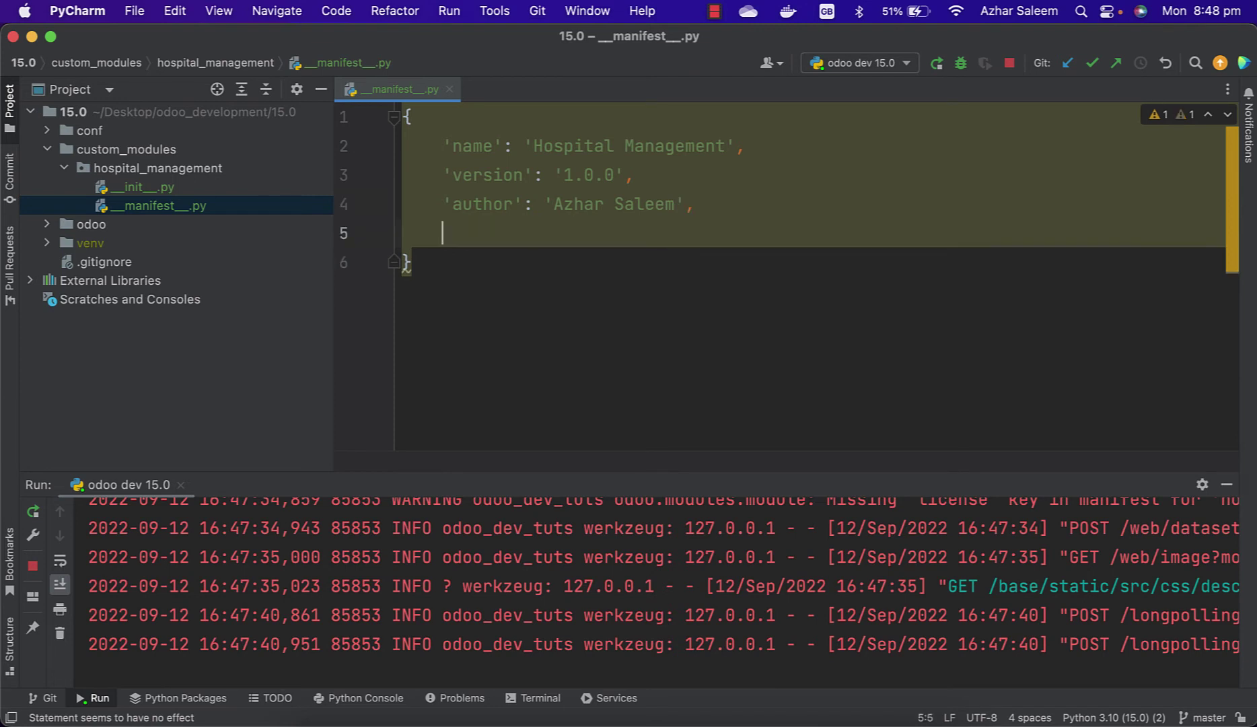
text(')
click(525, 264)
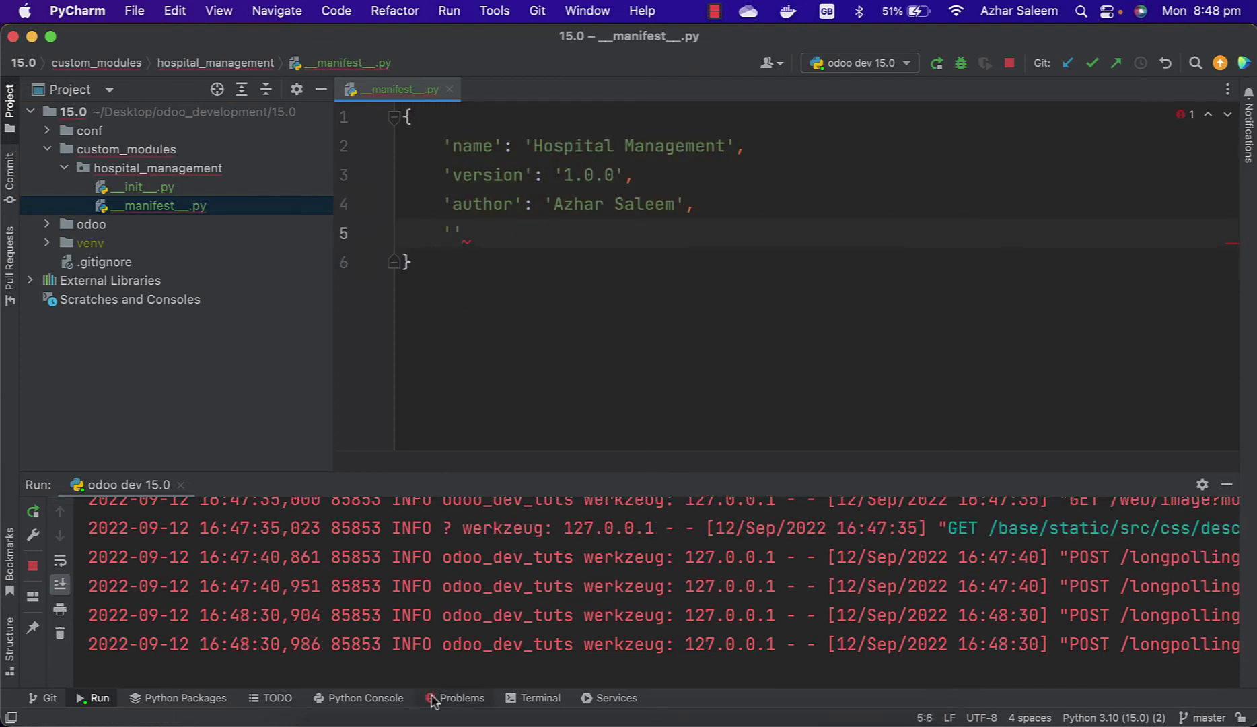
click(413, 710)
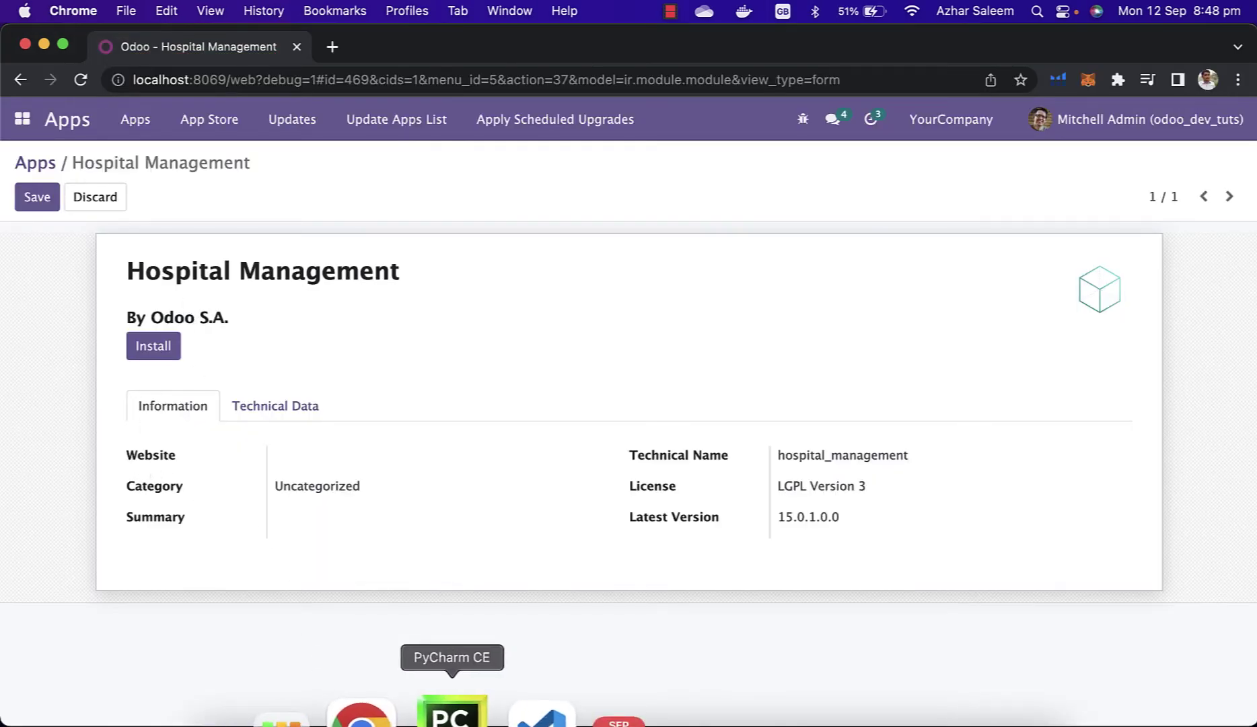
click(448, 711)
text(website': ')
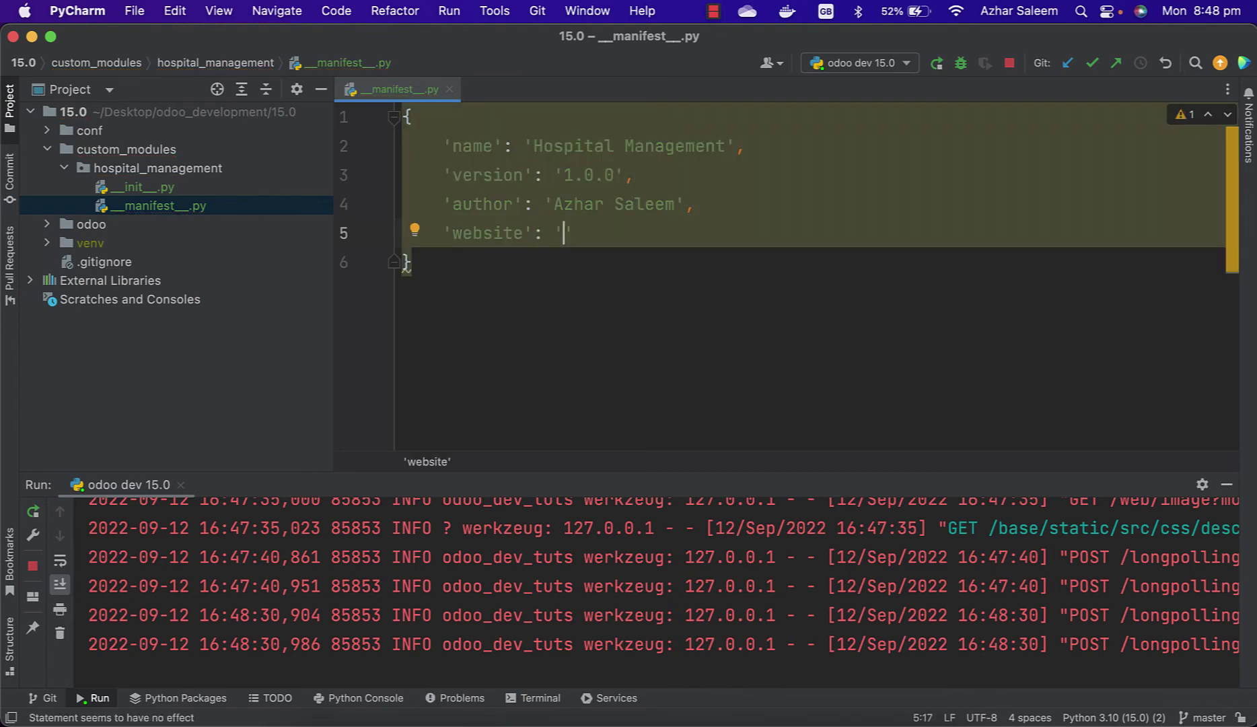
text(www.)
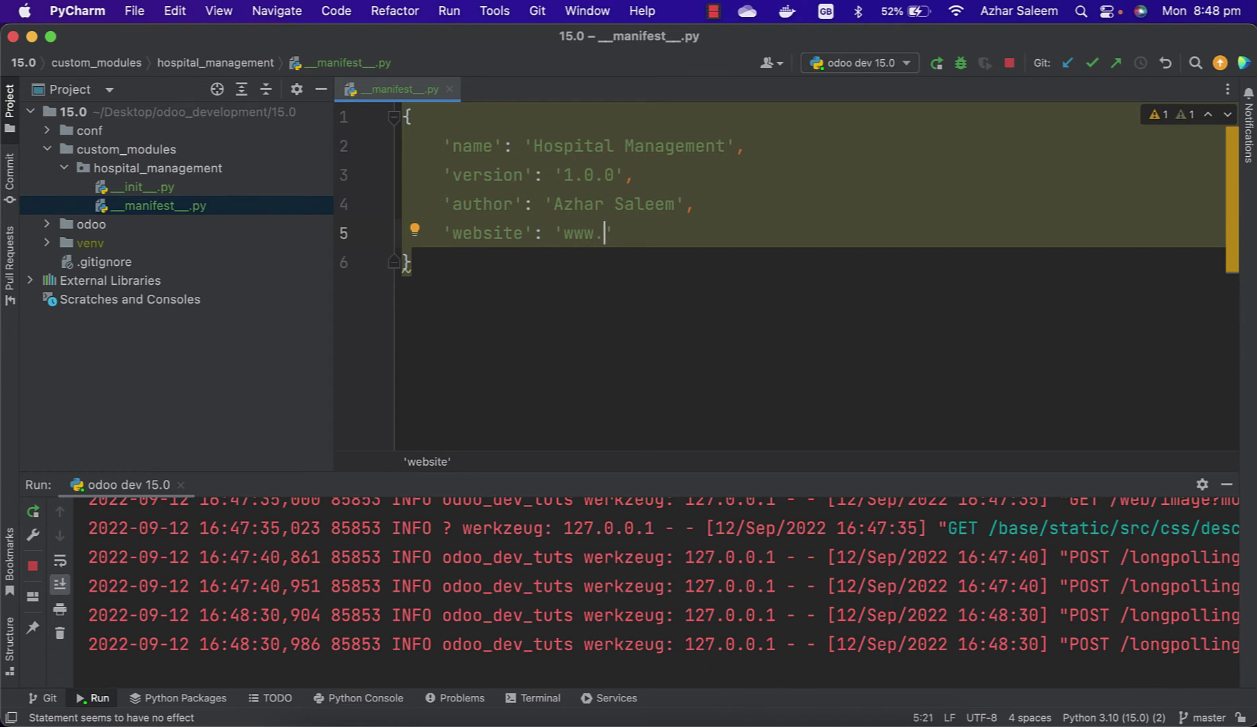
text(azharsaleem.com)
key(Return)
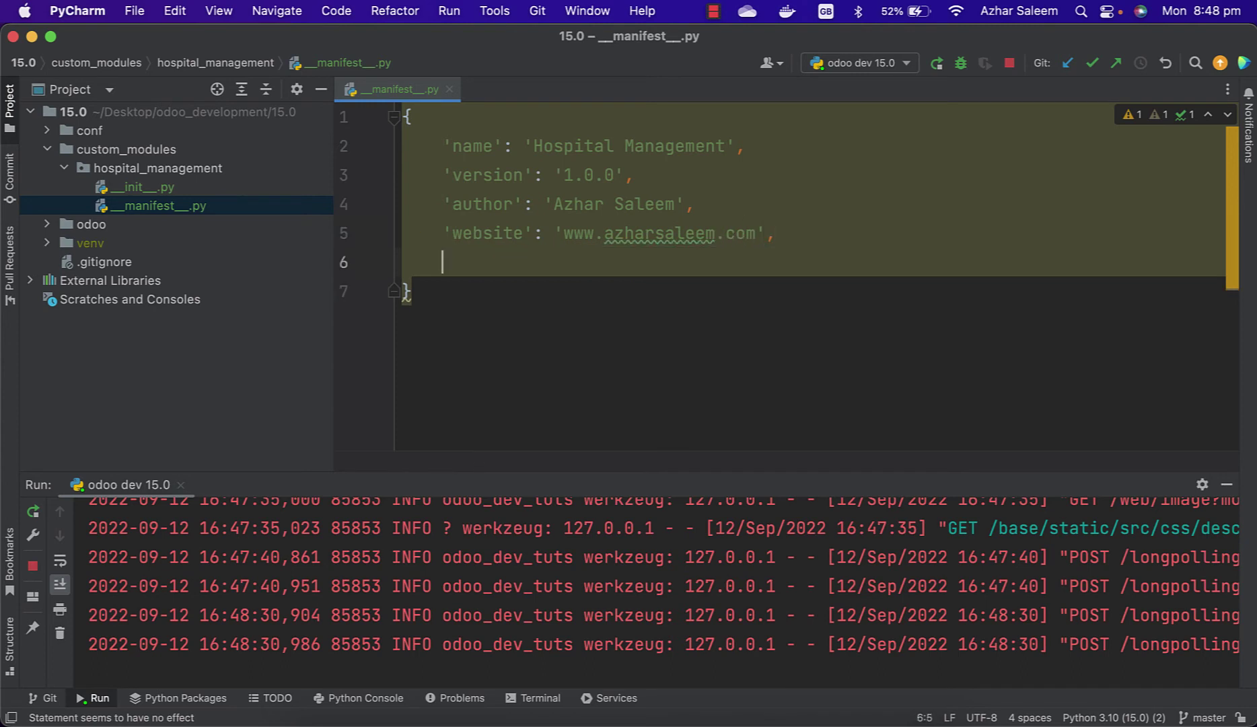
click(390, 711)
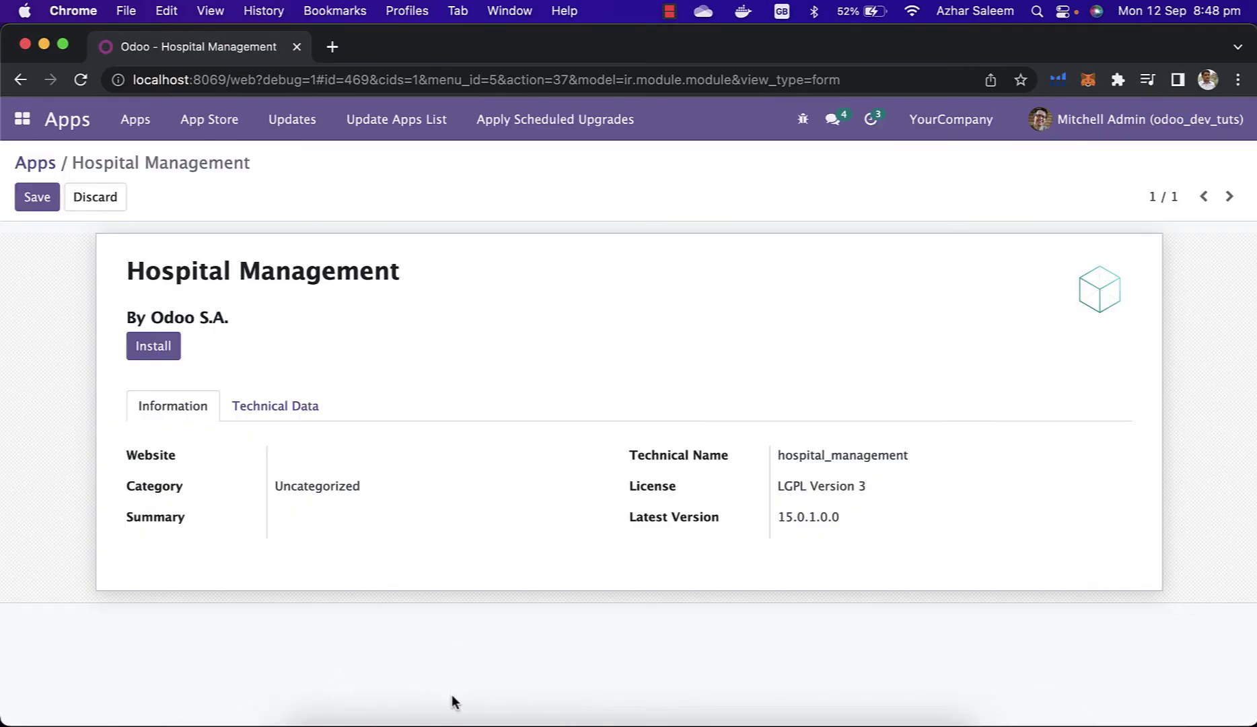
mouse_move(504, 716)
click(430, 711)
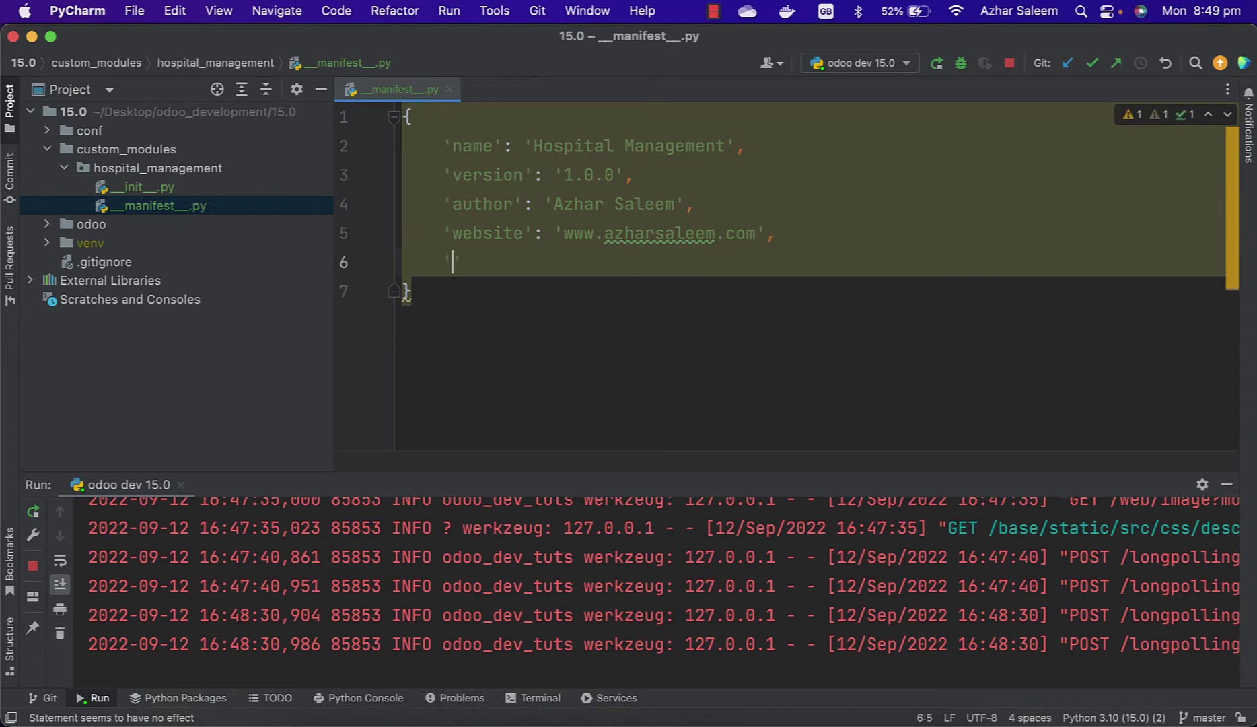
text(category')
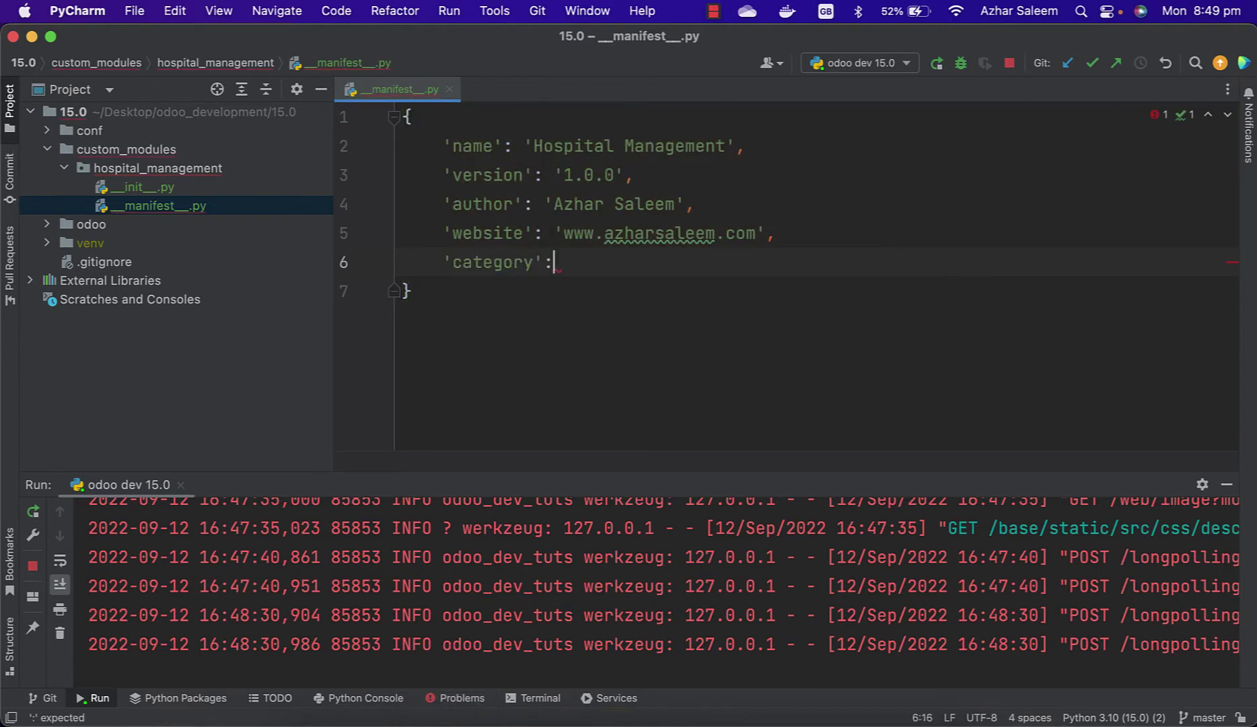
text(: 'Health',)
key(Return)
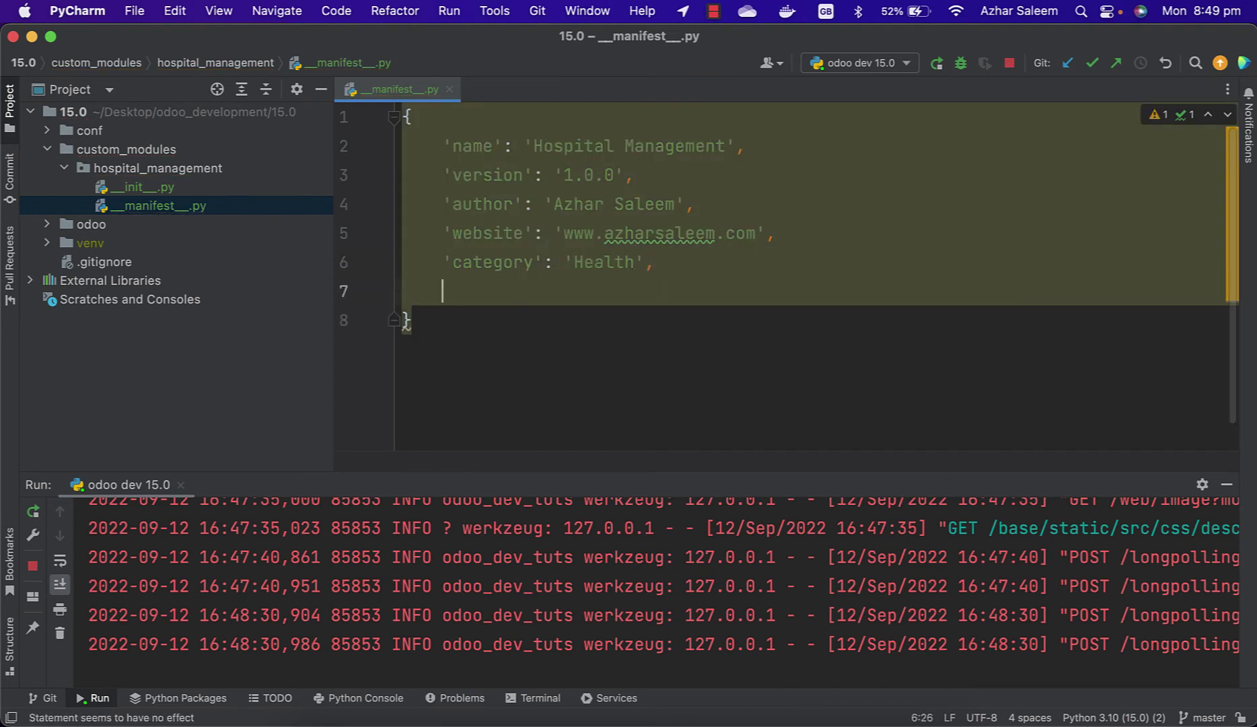
mouse_move(451, 723)
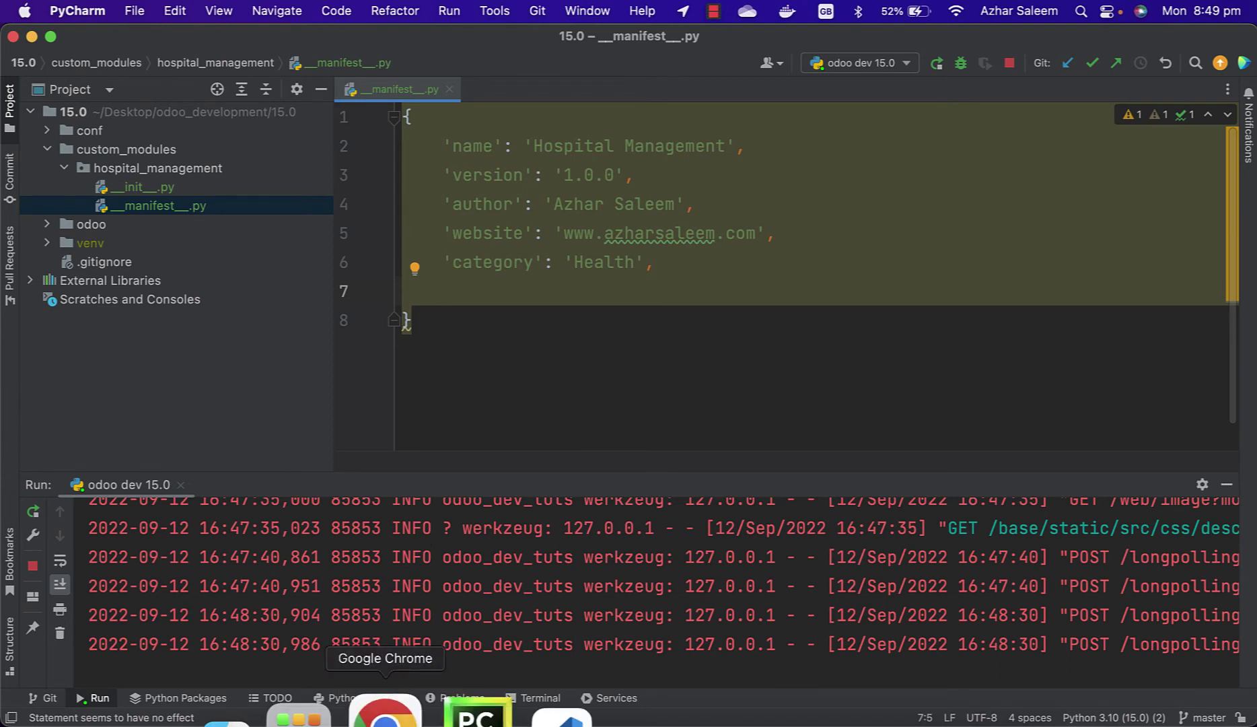
click(403, 712)
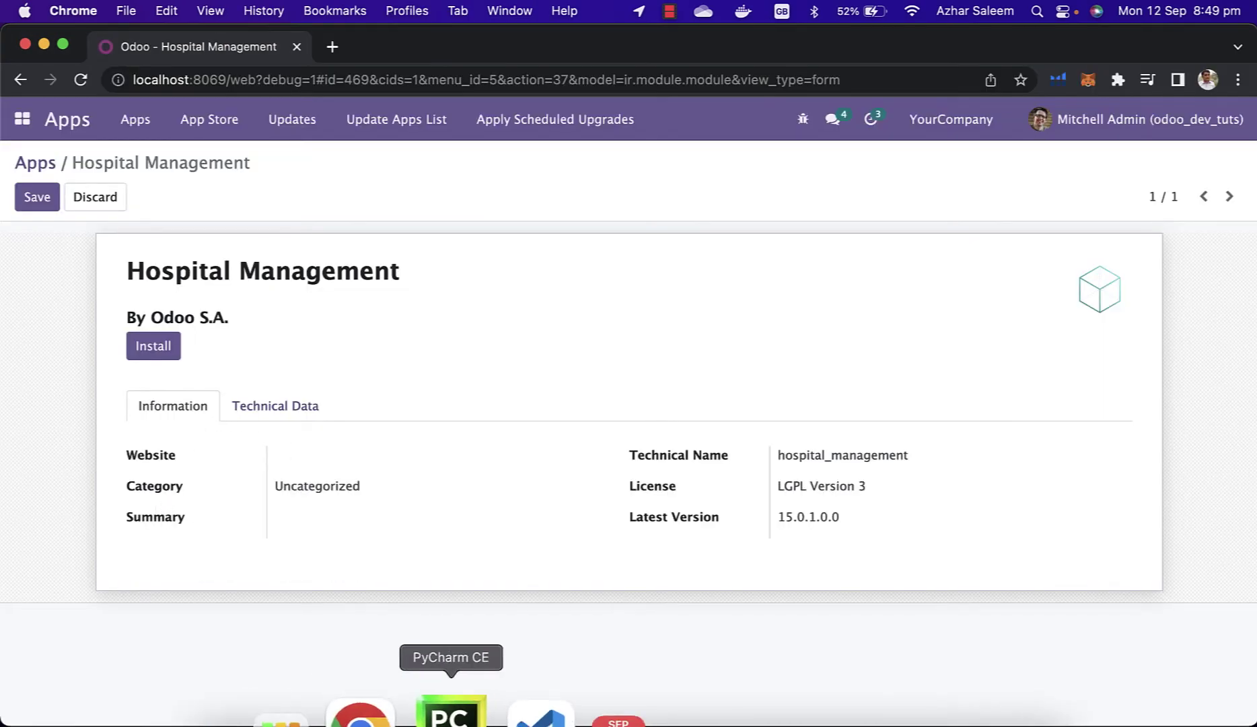
- Add summary 'Hospital management system' and duplicate that line as a description entry
click(451, 714)
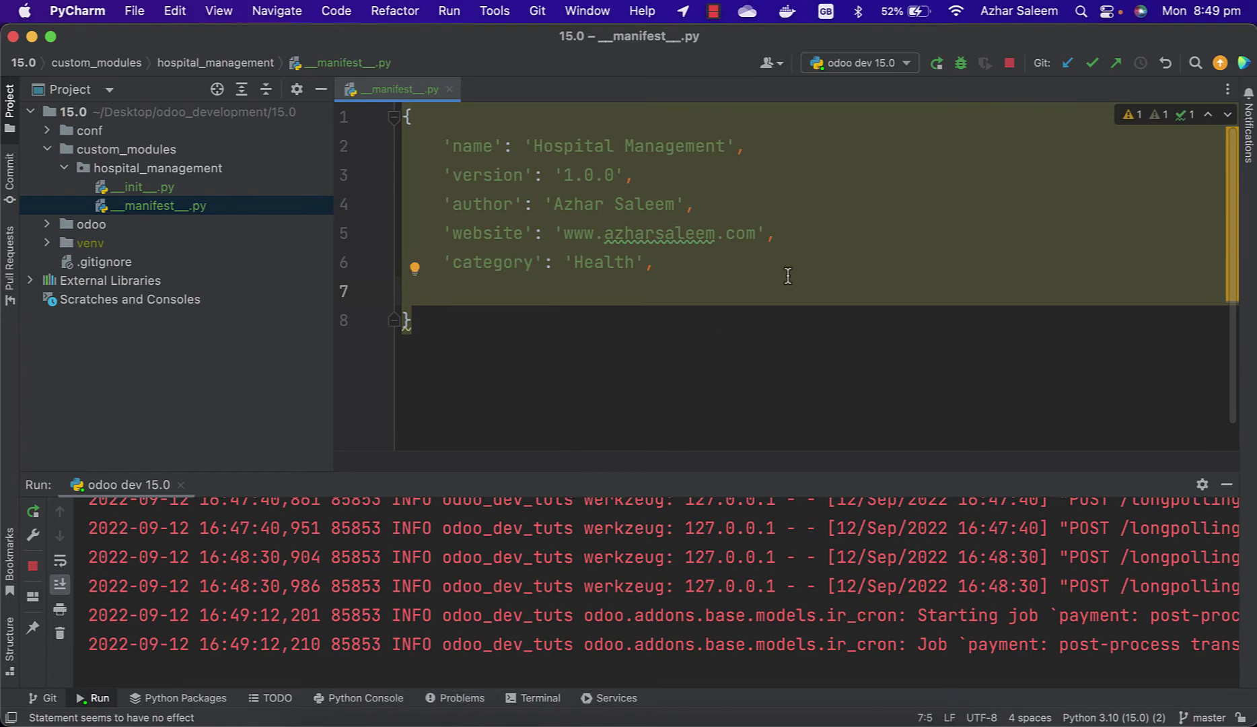
text(''s)
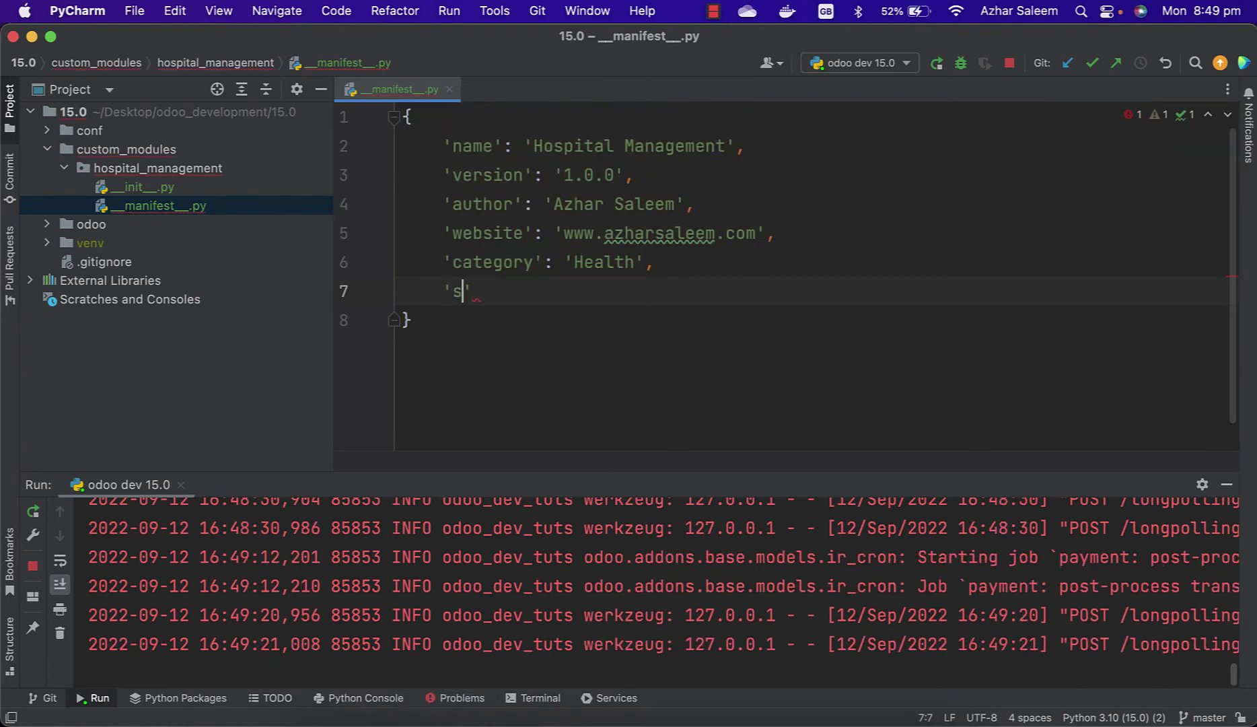
text(umm)
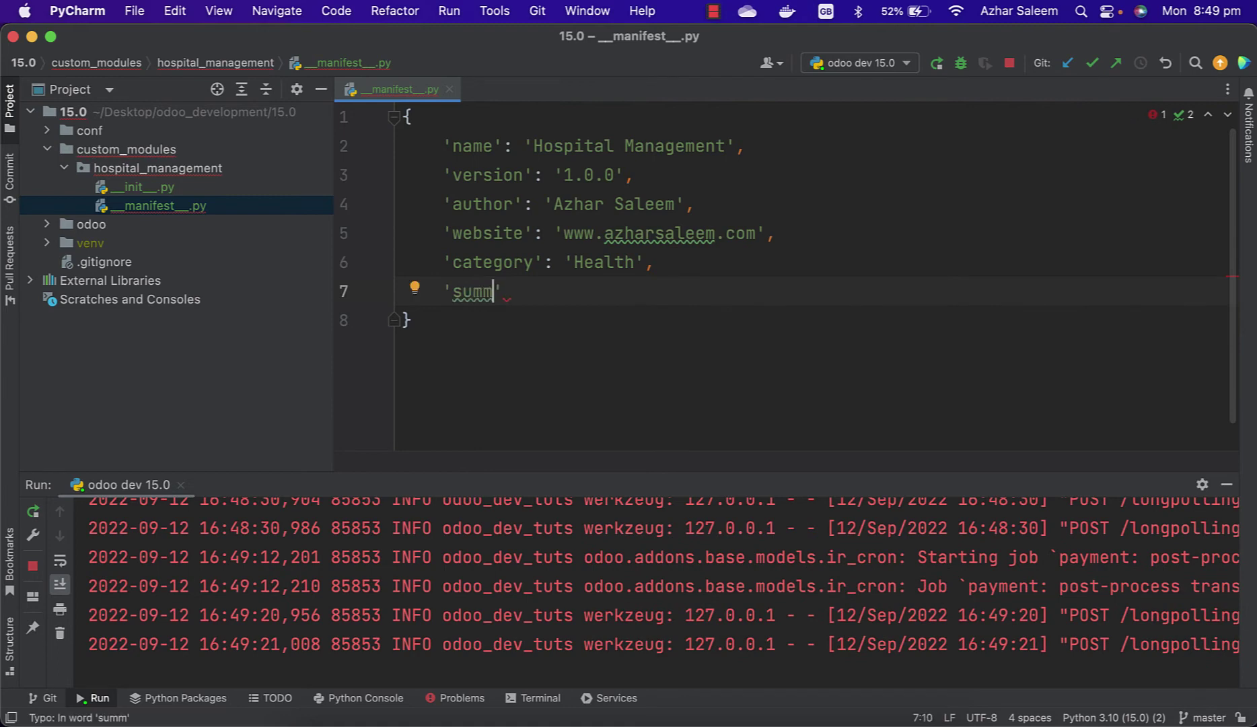
text(ery)
key(BackSpace)
key(BackSpace)
key(BackSpace)
text(ary': ')
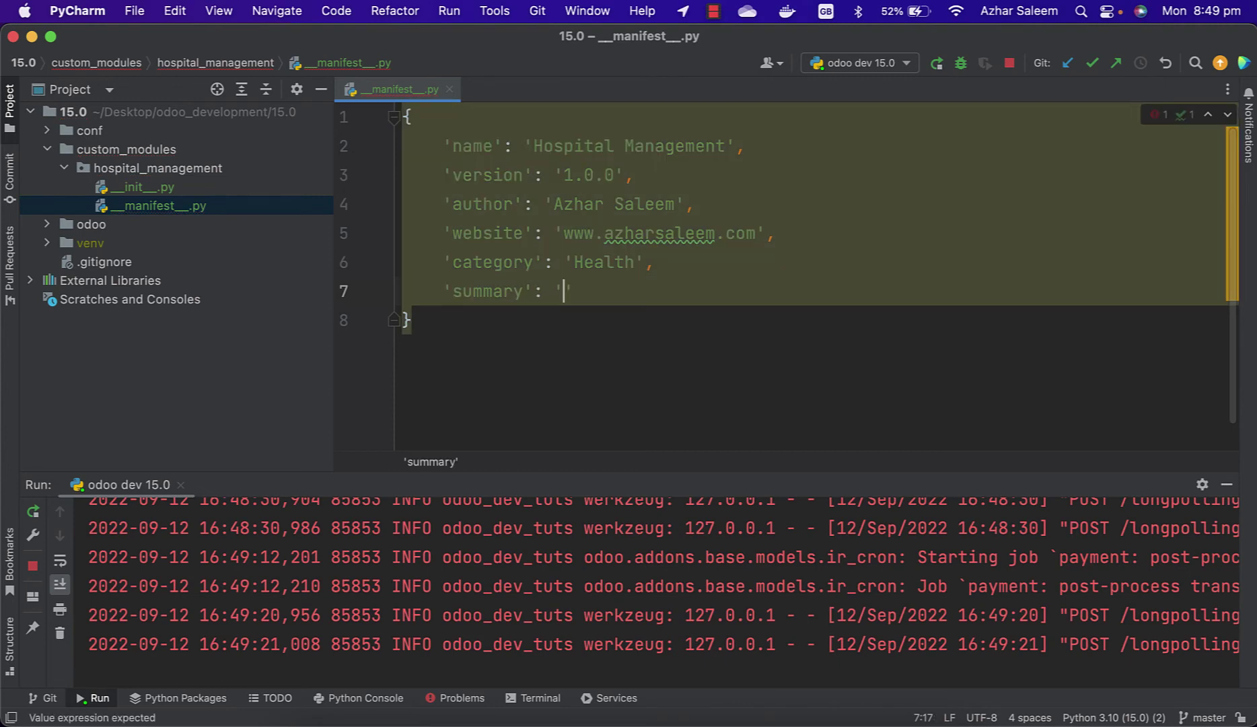
text(',)
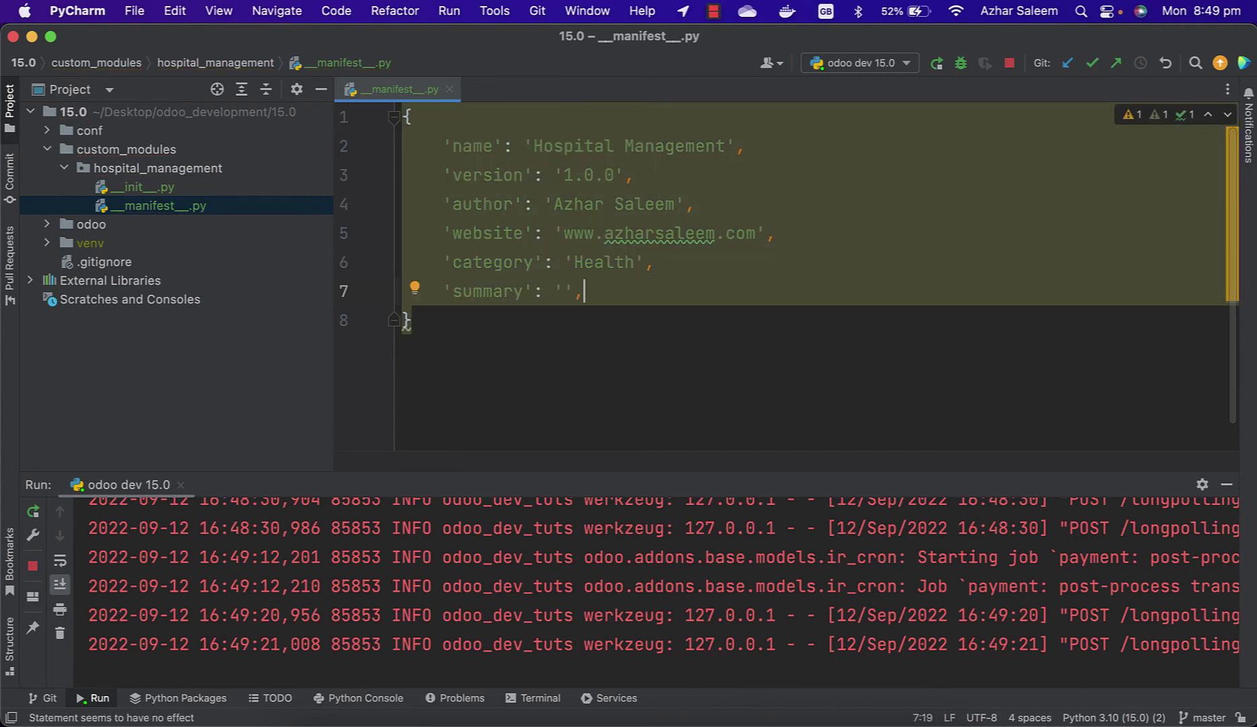
key(super+d)
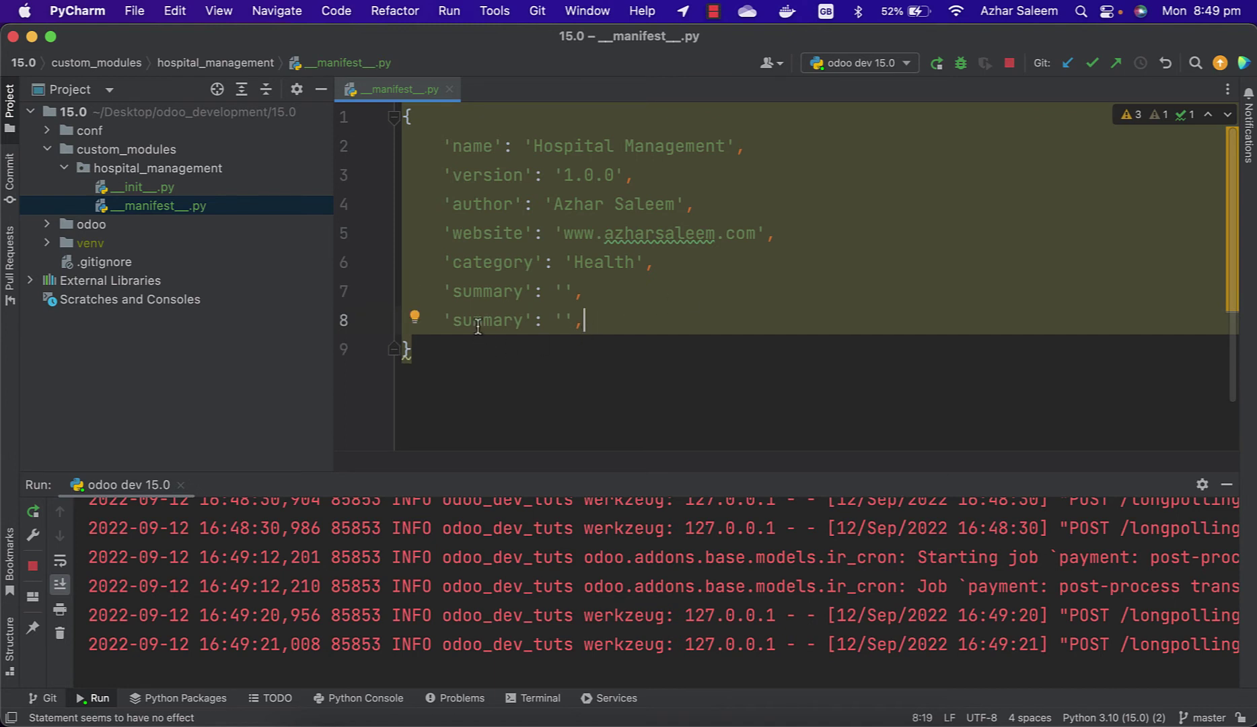
double_click(478, 324)
text(de)
text(scription)
key(Up)
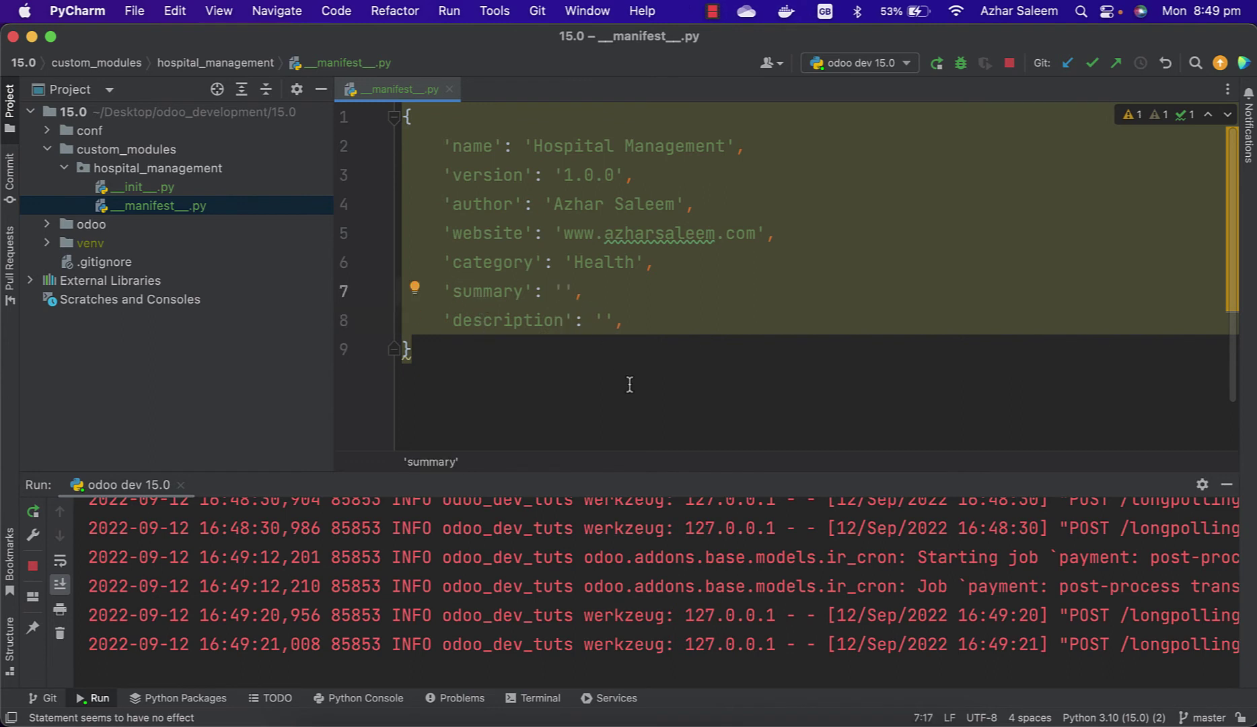
text(Hos)
text(pital maa)
key(BackSpace)
text(nagement system)
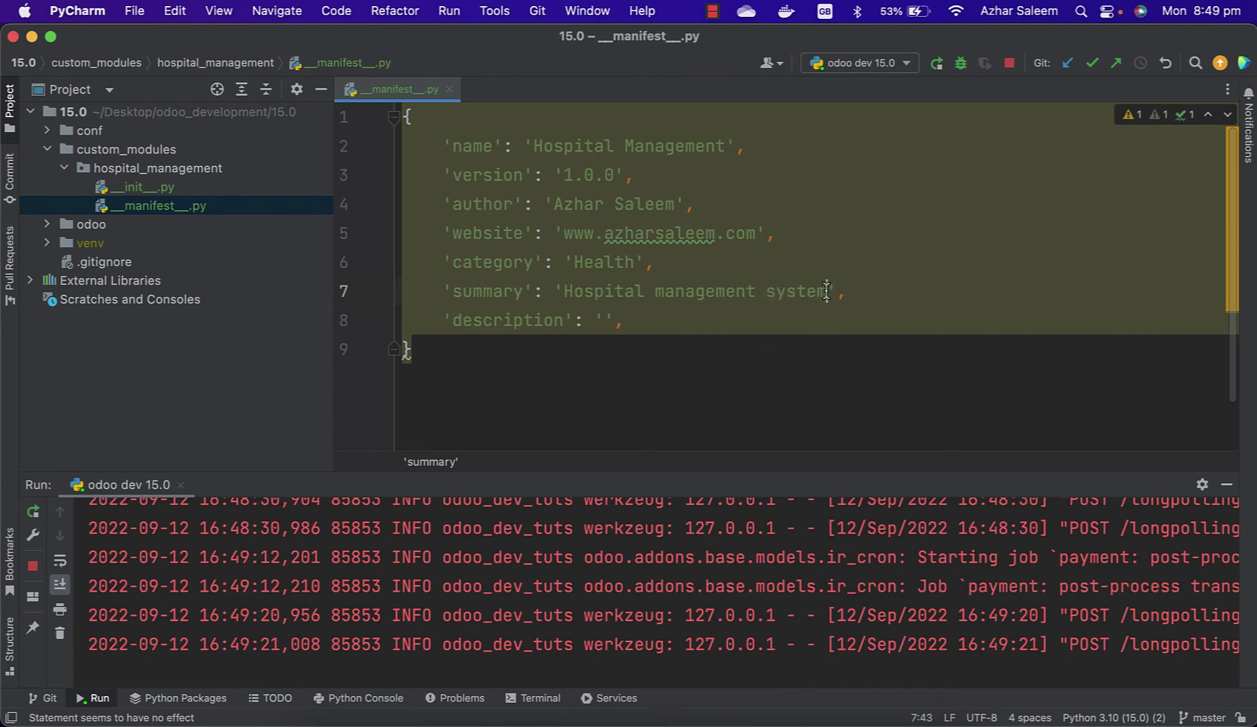
- Copy the summary text 'Hospital management system' into the description value
drag(829, 291, 566, 291)
key(super+c)
click(603, 321)
key(super+v)
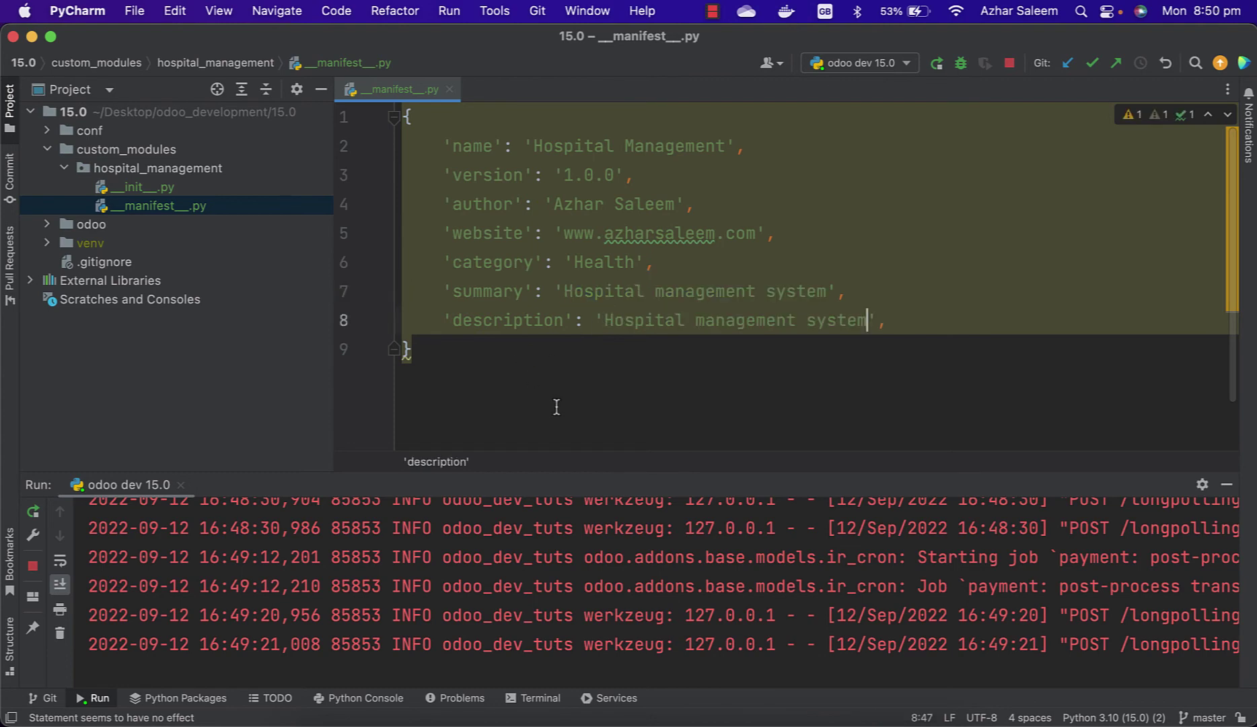
click(402, 709)
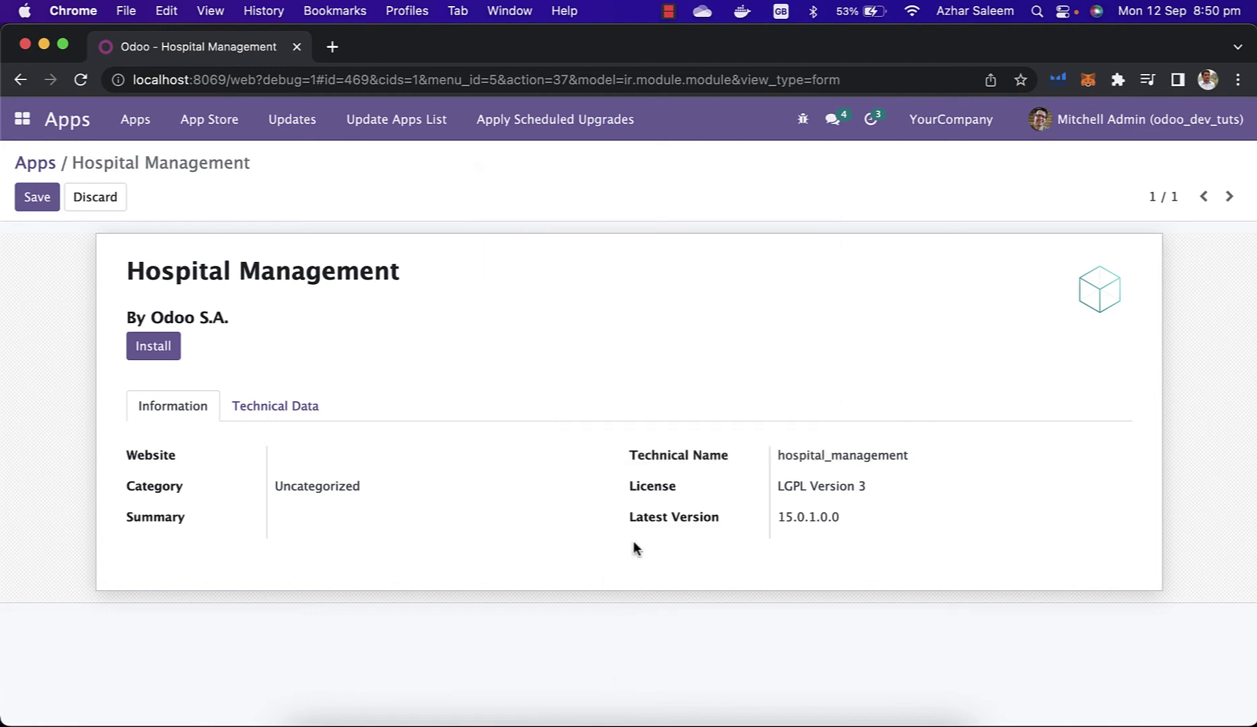
- Add 'license': 'LGPL-3' below the description entry
click(445, 712)
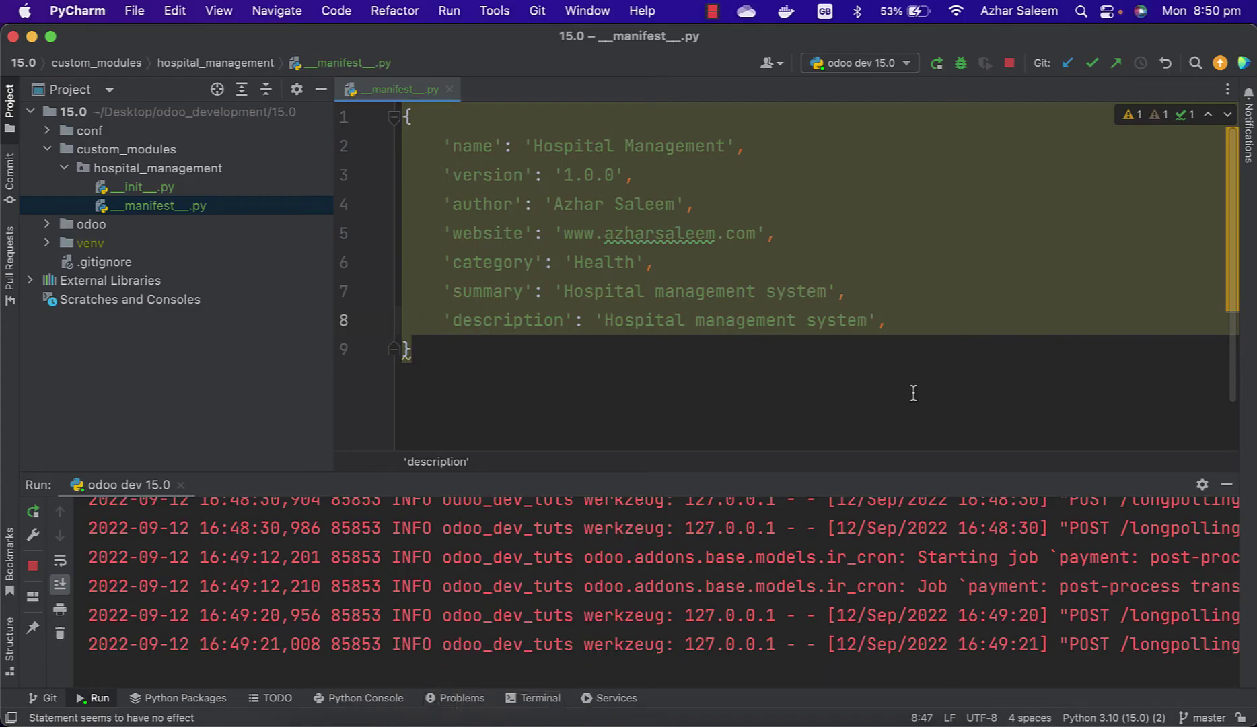
key(End)
key(Return)
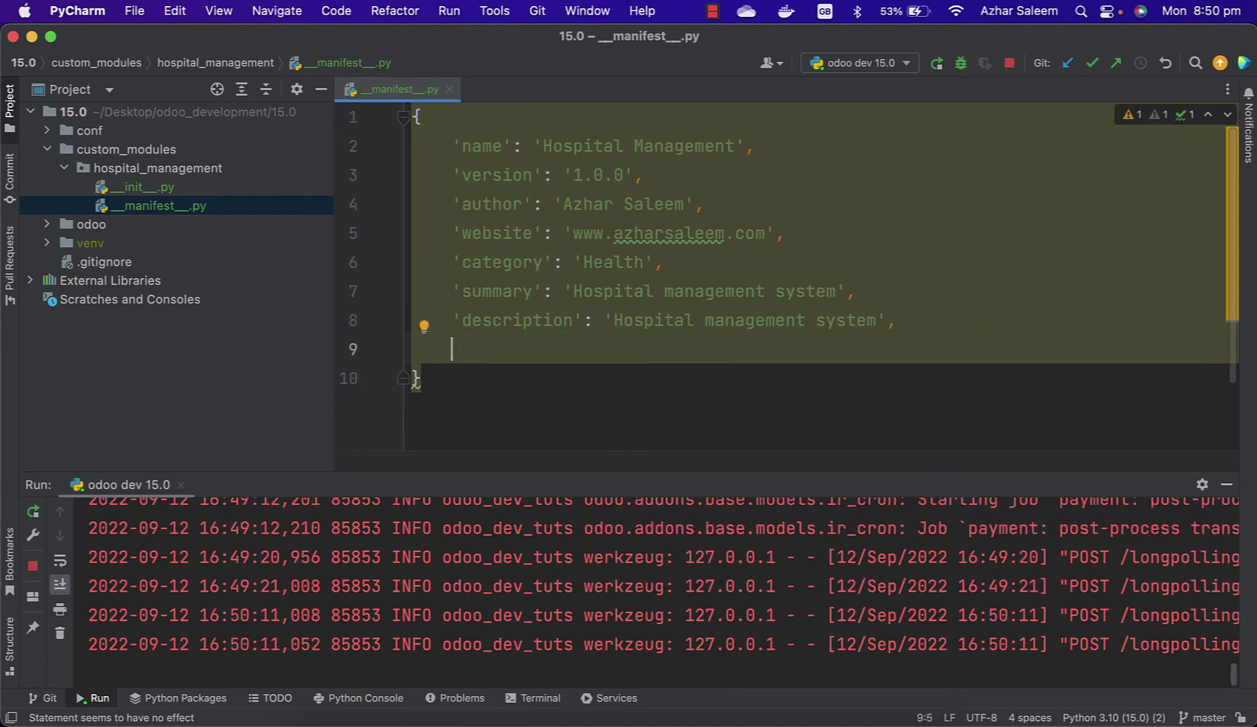
text('license')
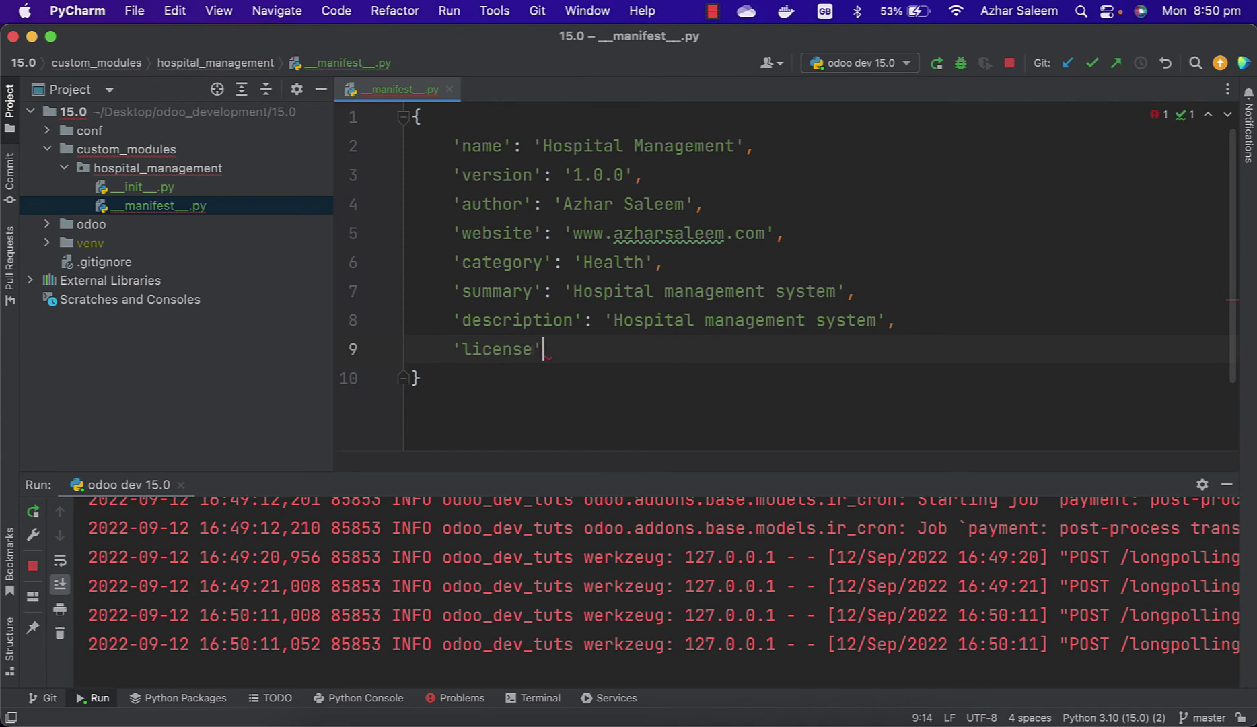
text(:)
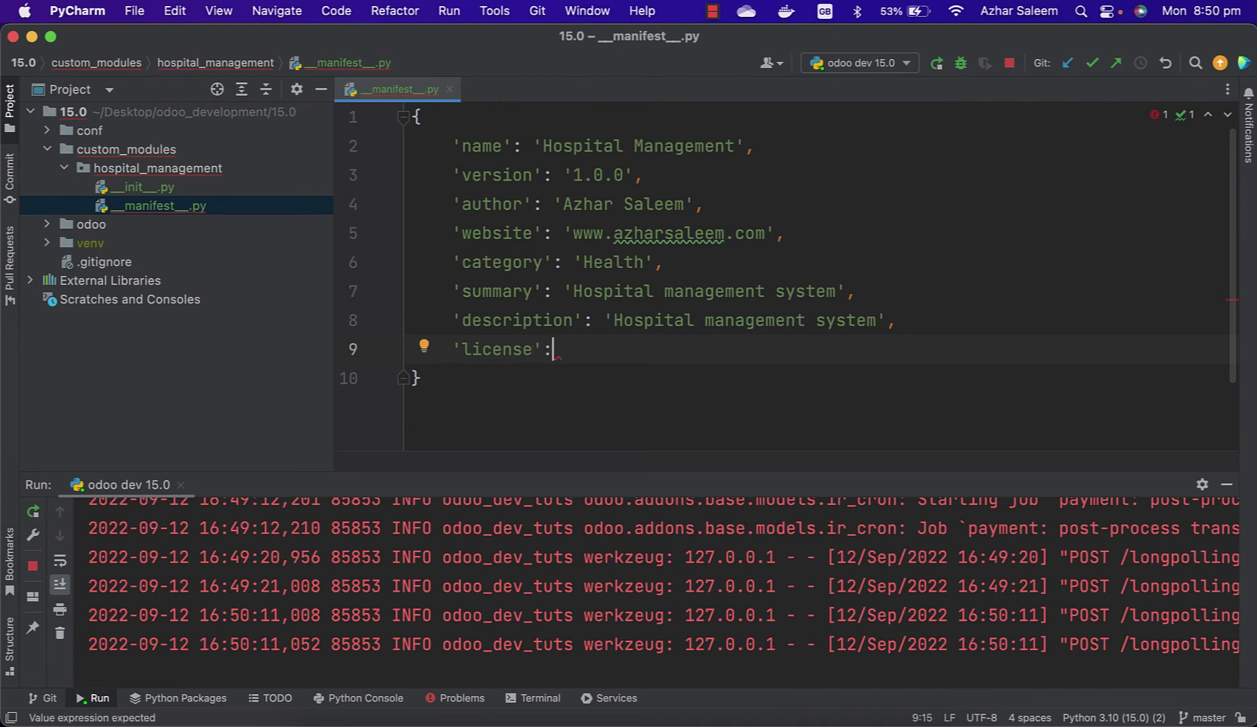
text( ')
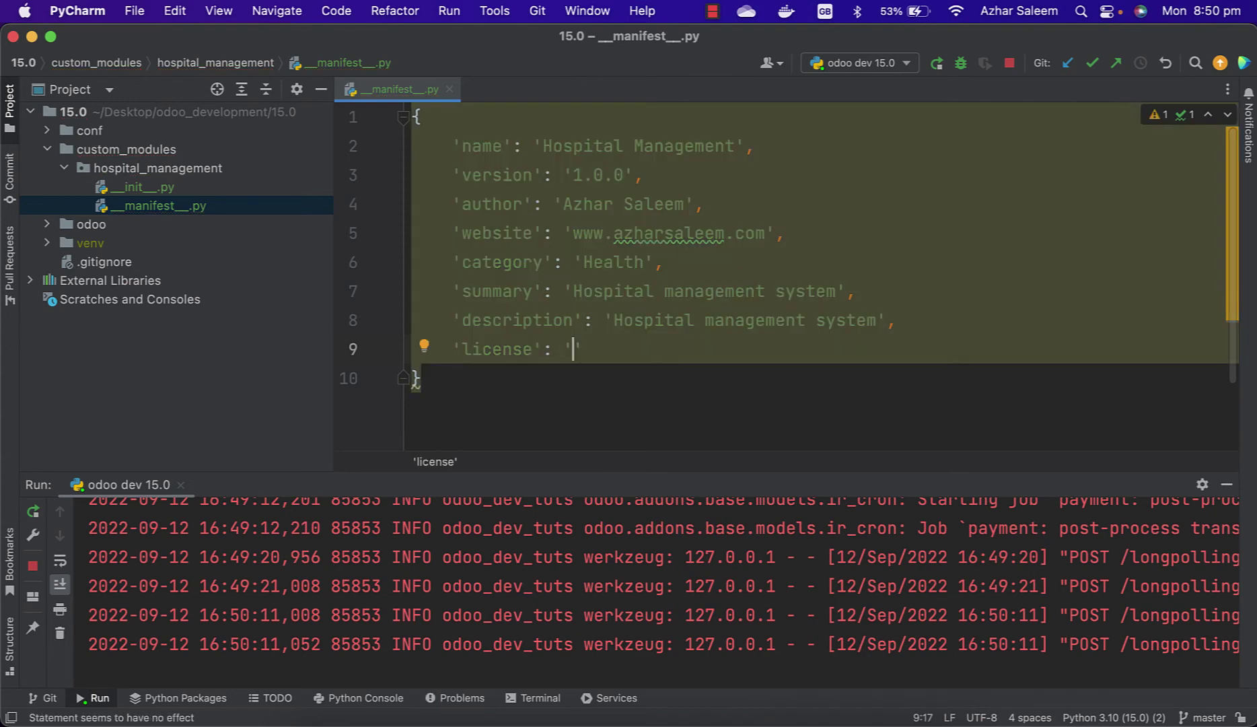
text(LGPL)
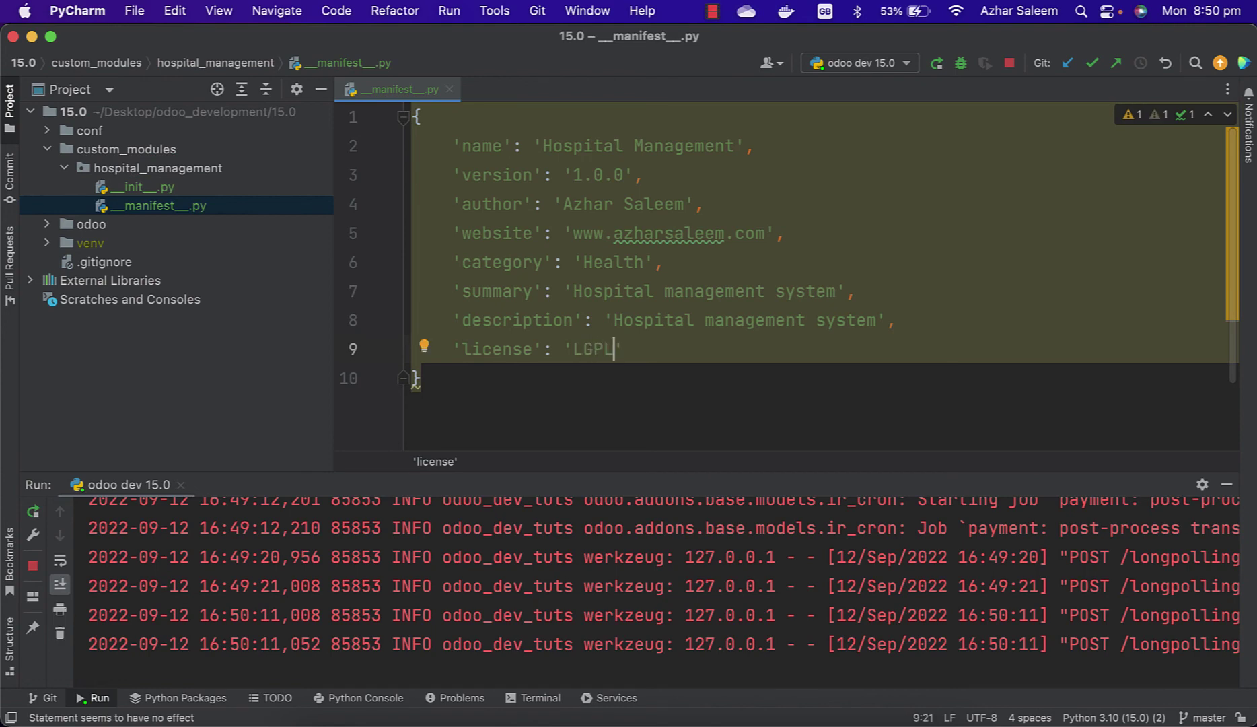
text(-3',)
click(403, 706)
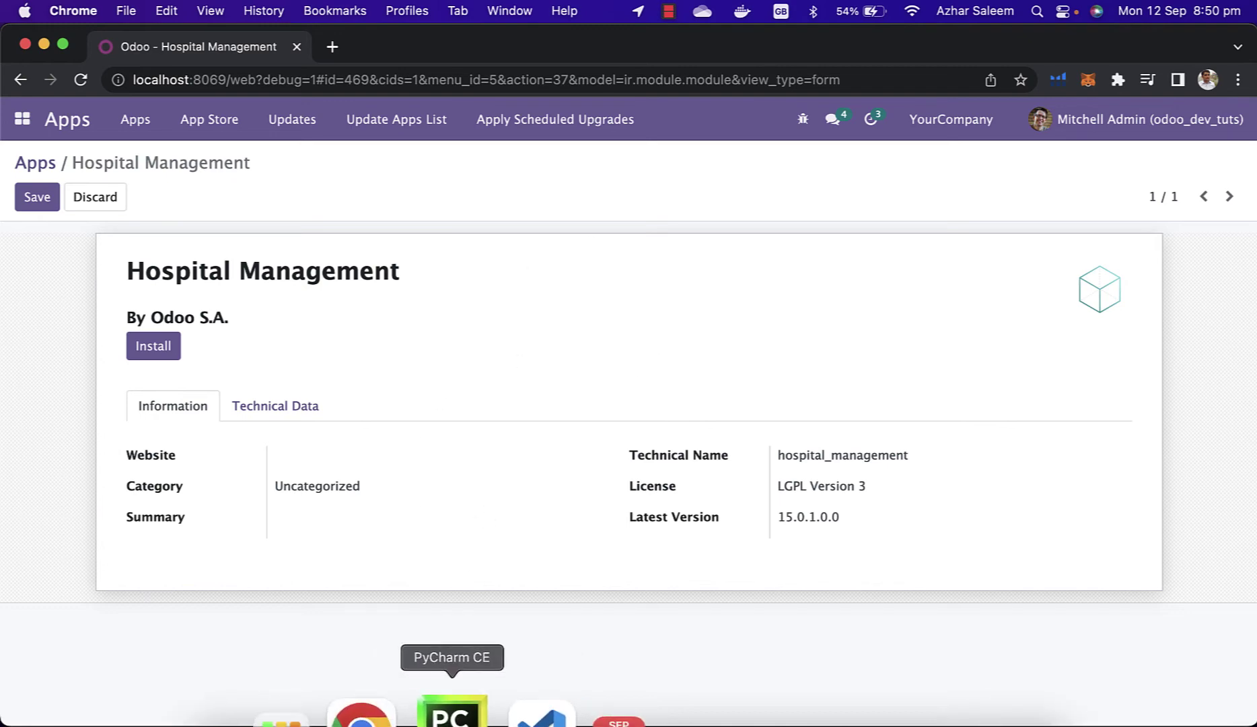
- Insert 'application': True above the license, correcting the 'applicarion' typo
click(414, 713)
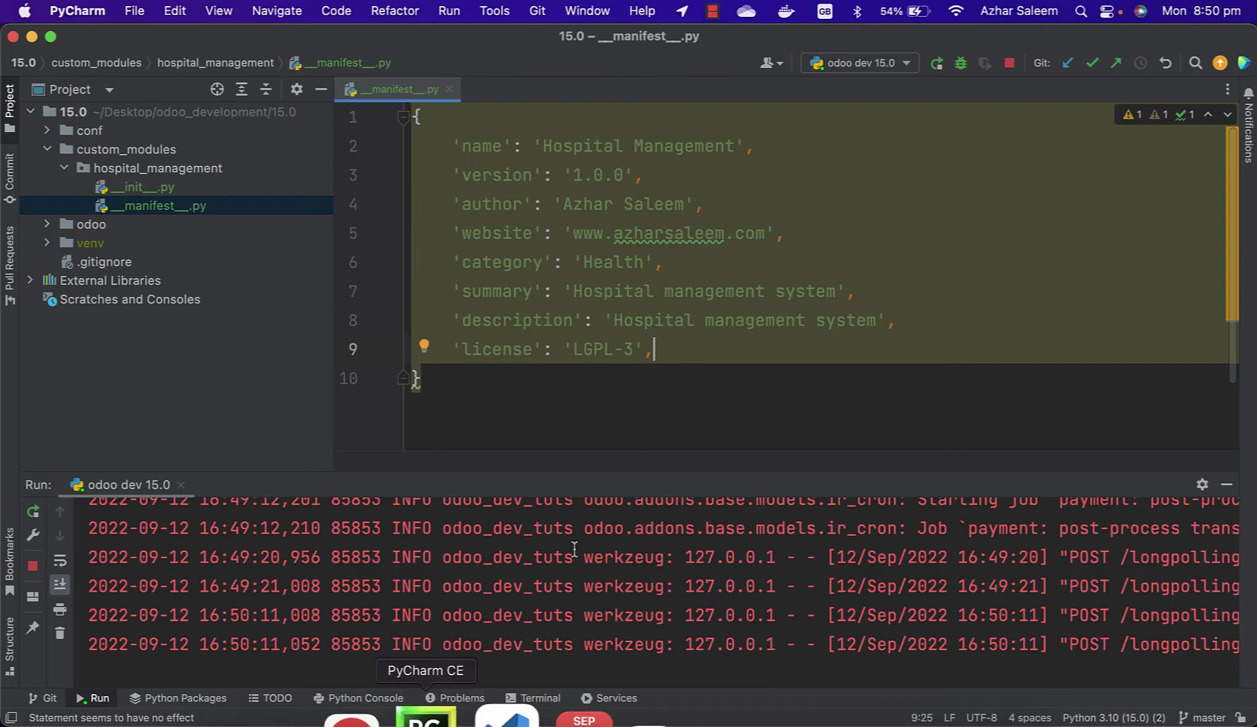
click(934, 321)
key(Return)
text('applicarion)
key(Right)
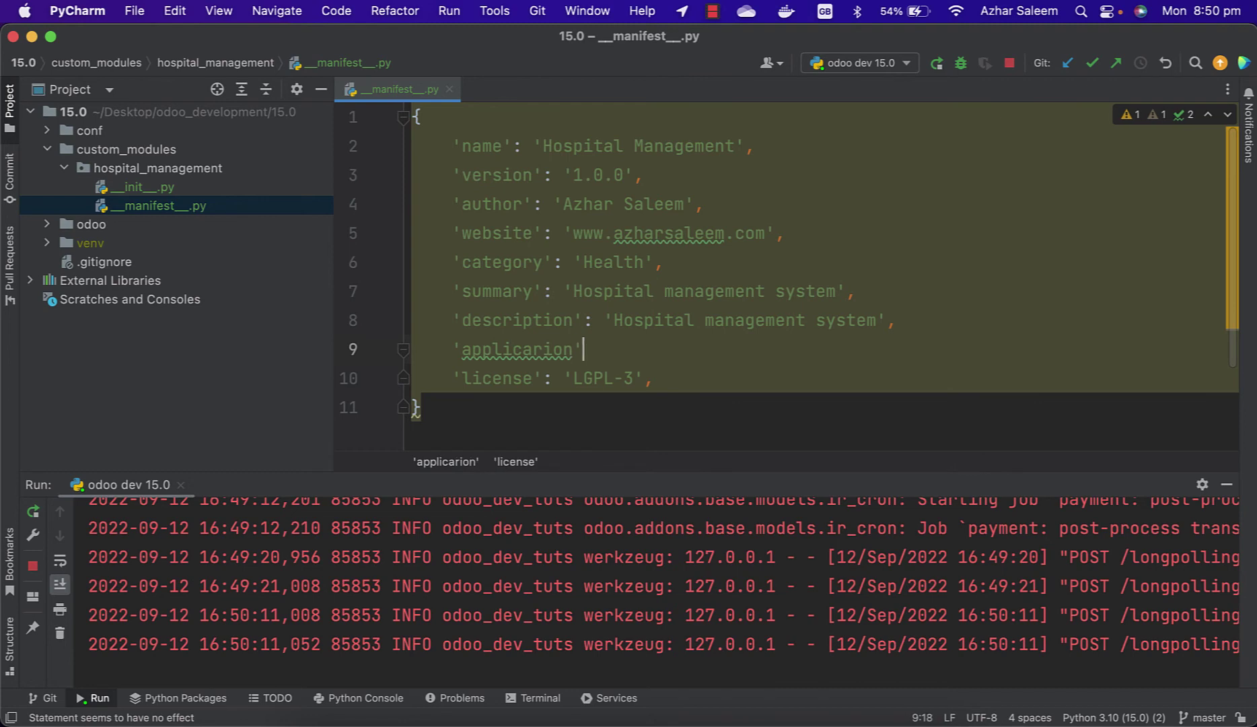
text(:)
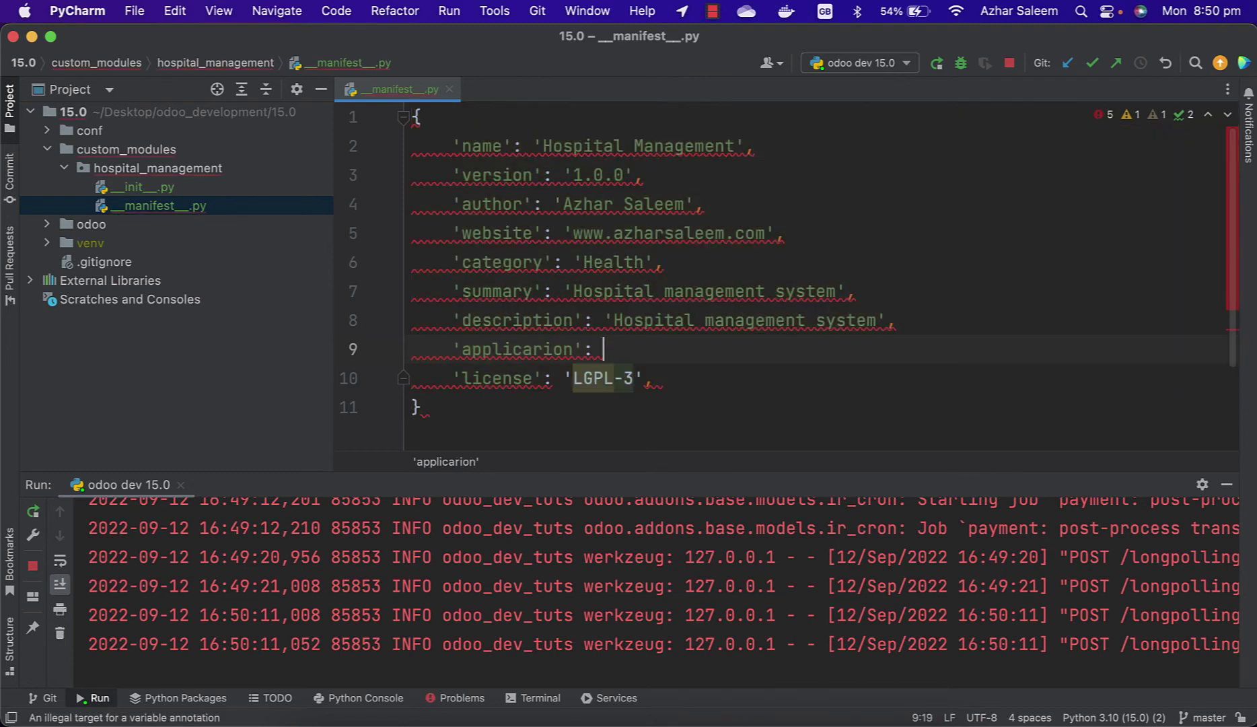
text( True)
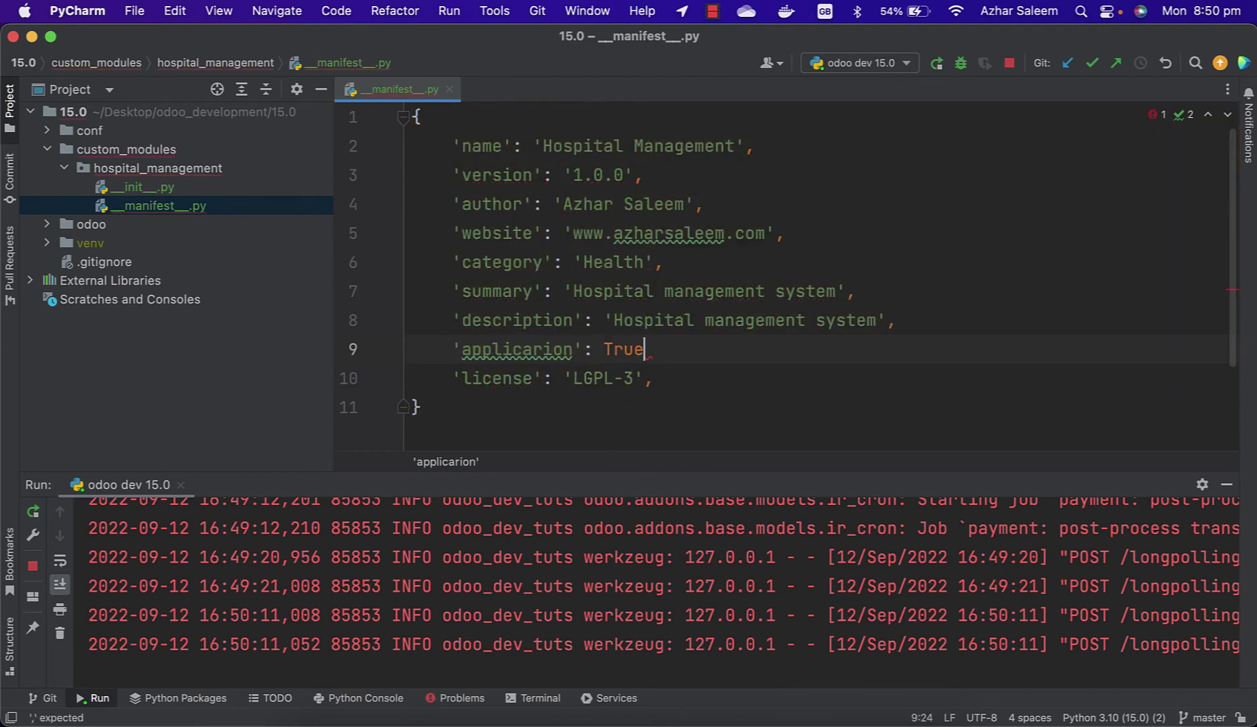
text(,)
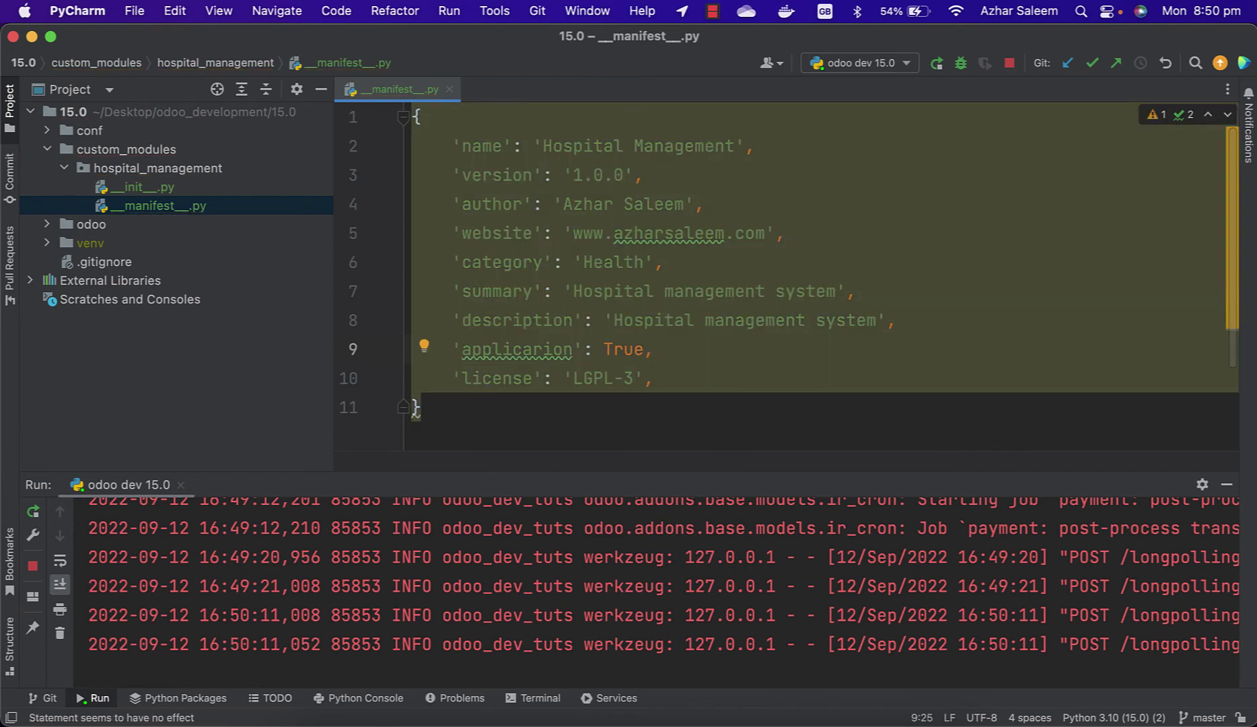
click(539, 352)
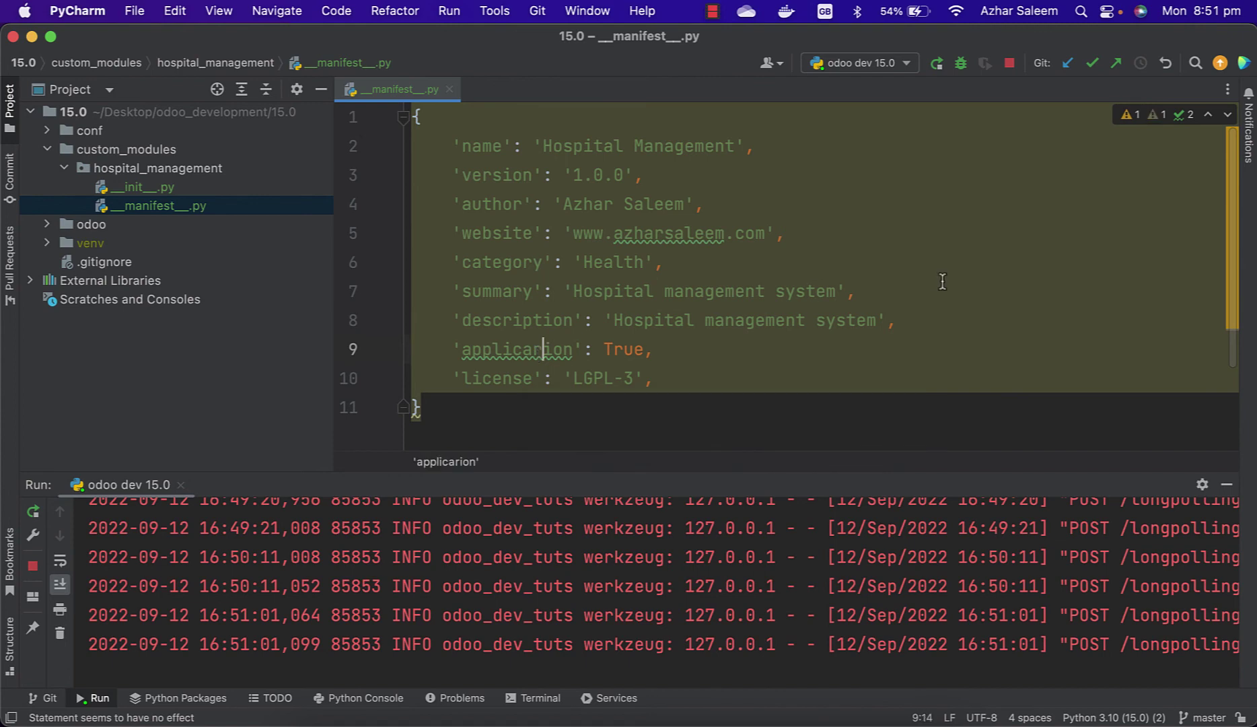
key(BackSpace)
text(t)
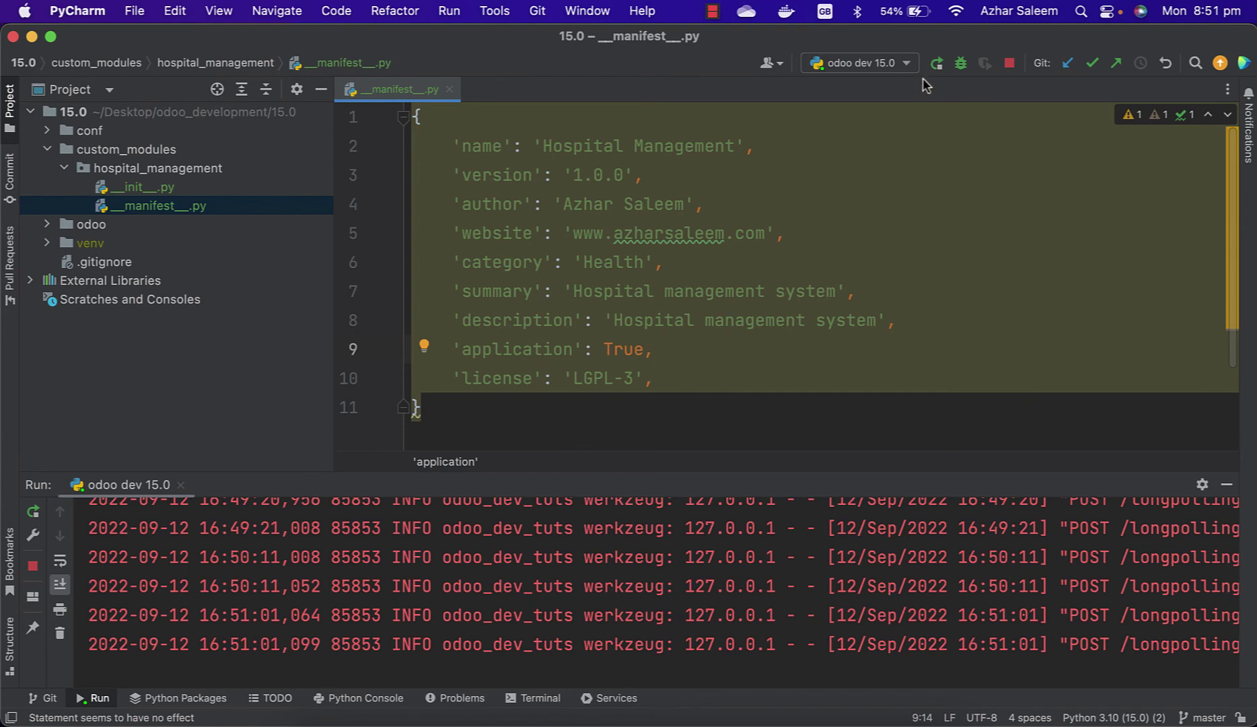
- Restart the Odoo server and install Hospital Management from the Apps list
click(937, 64)
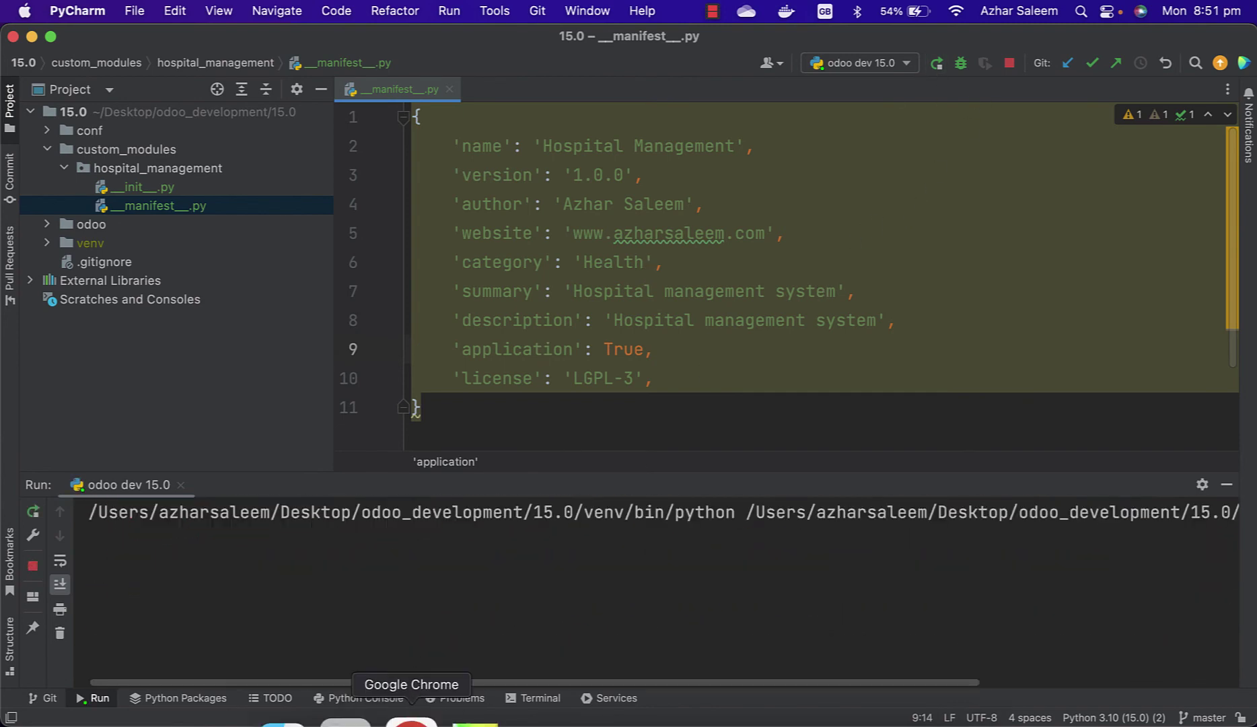
click(420, 717)
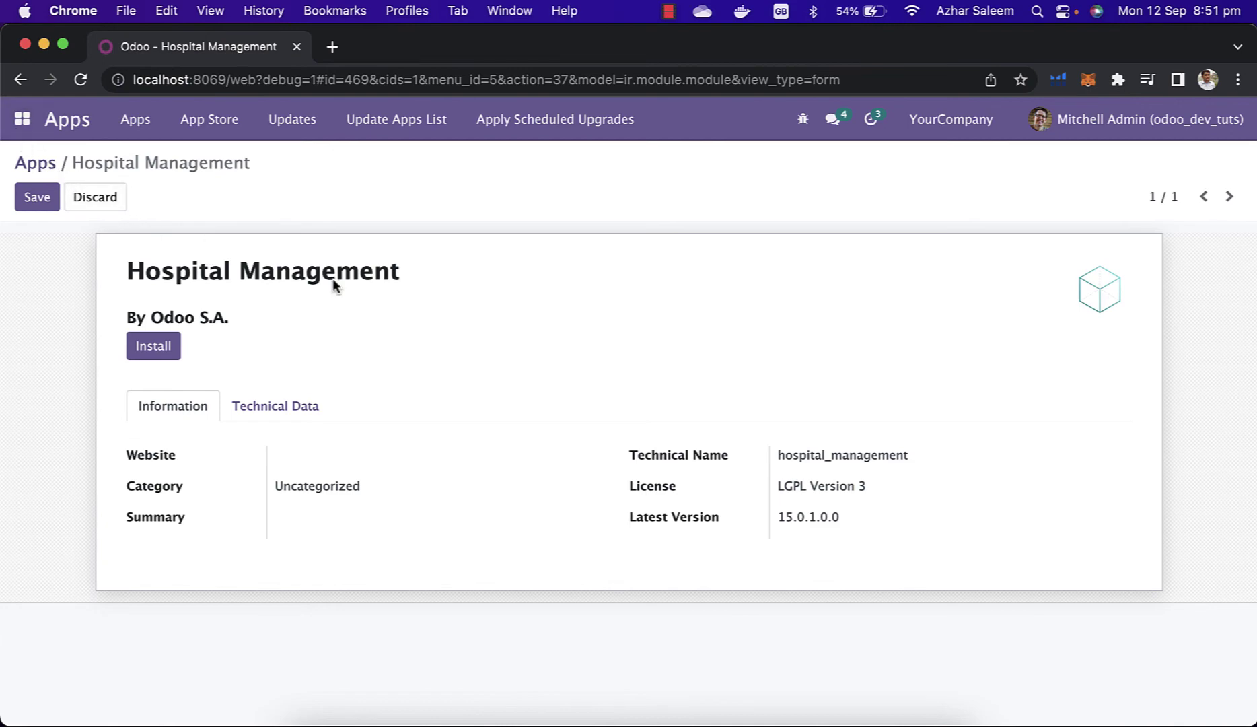
click(29, 156)
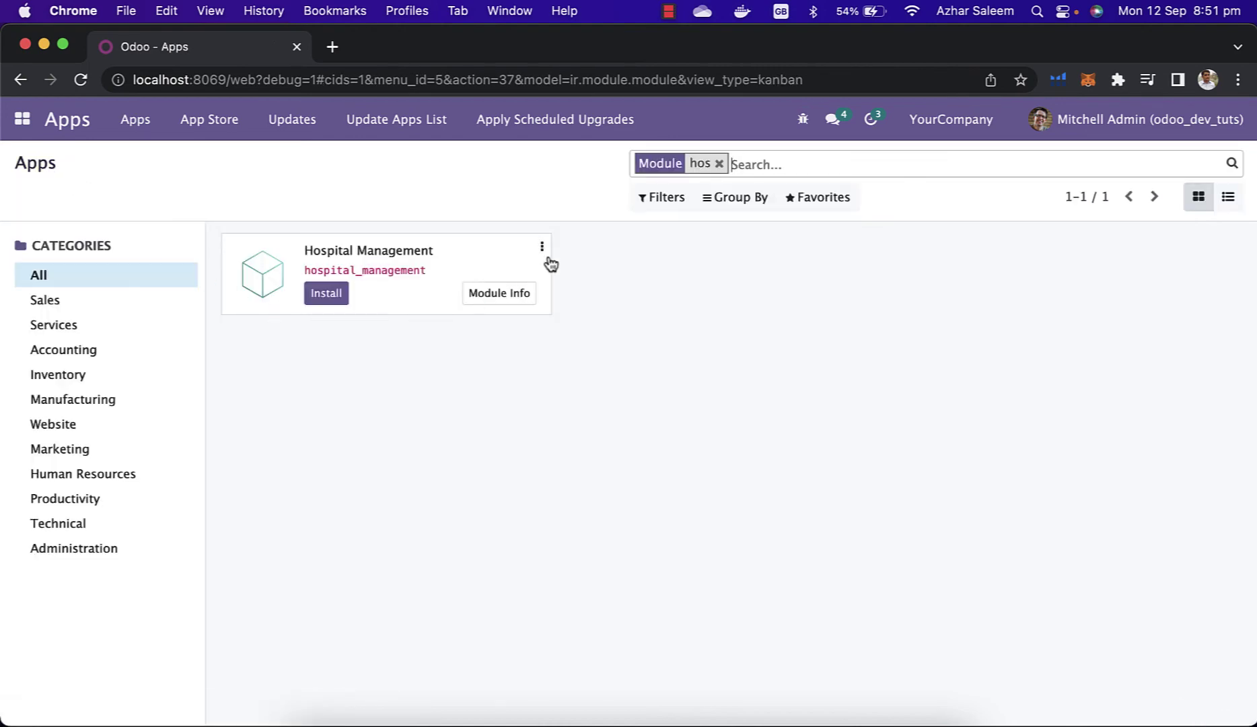
click(543, 254)
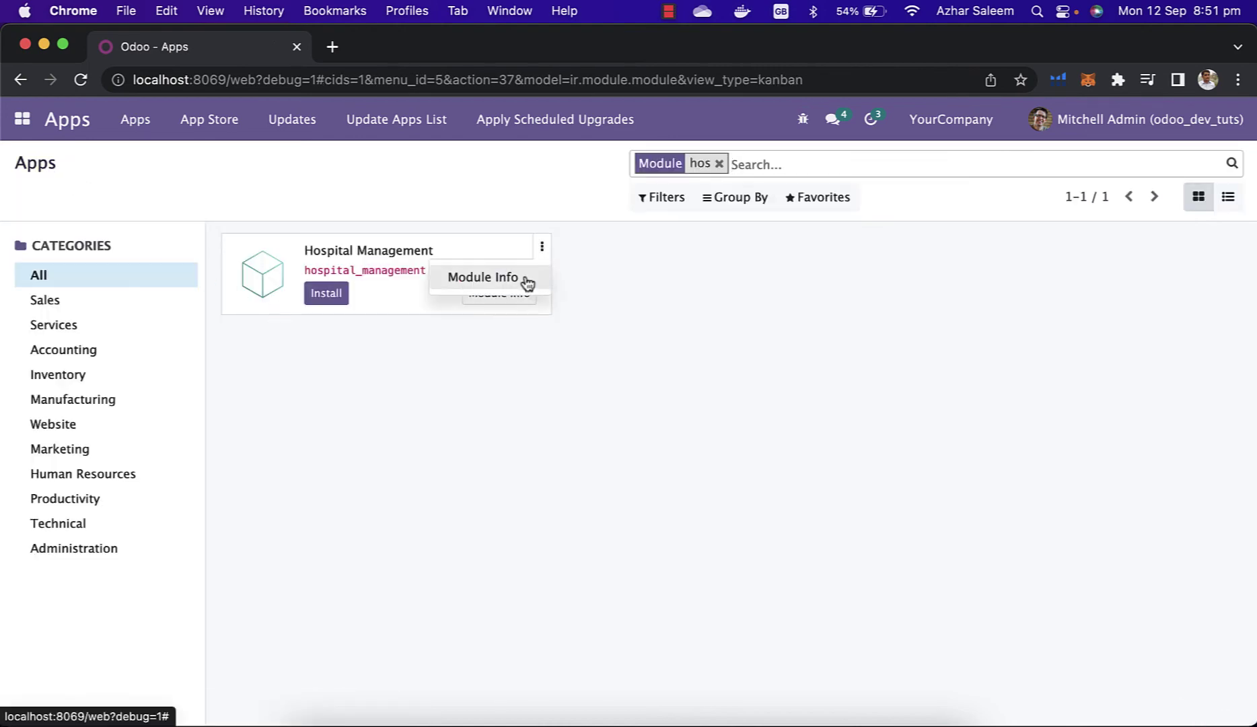
click(323, 292)
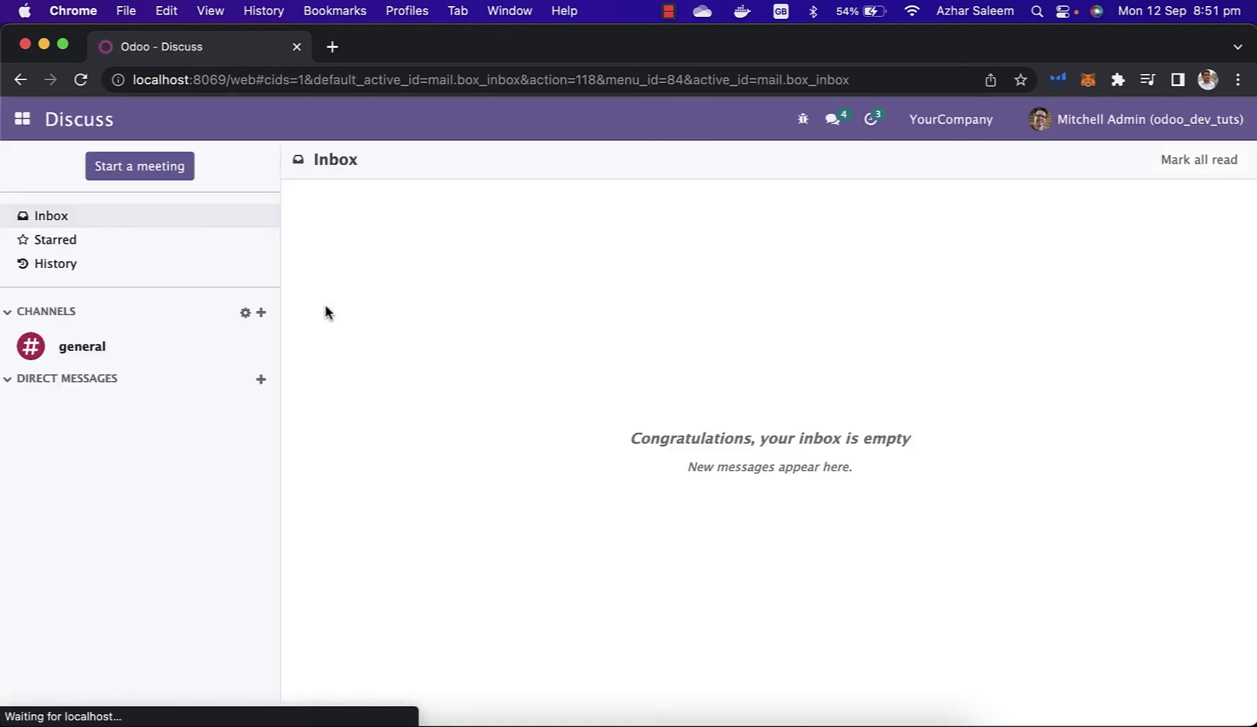
- Search Apps for 'hos' and open the Hospital Management card's options
click(22, 118)
click(36, 255)
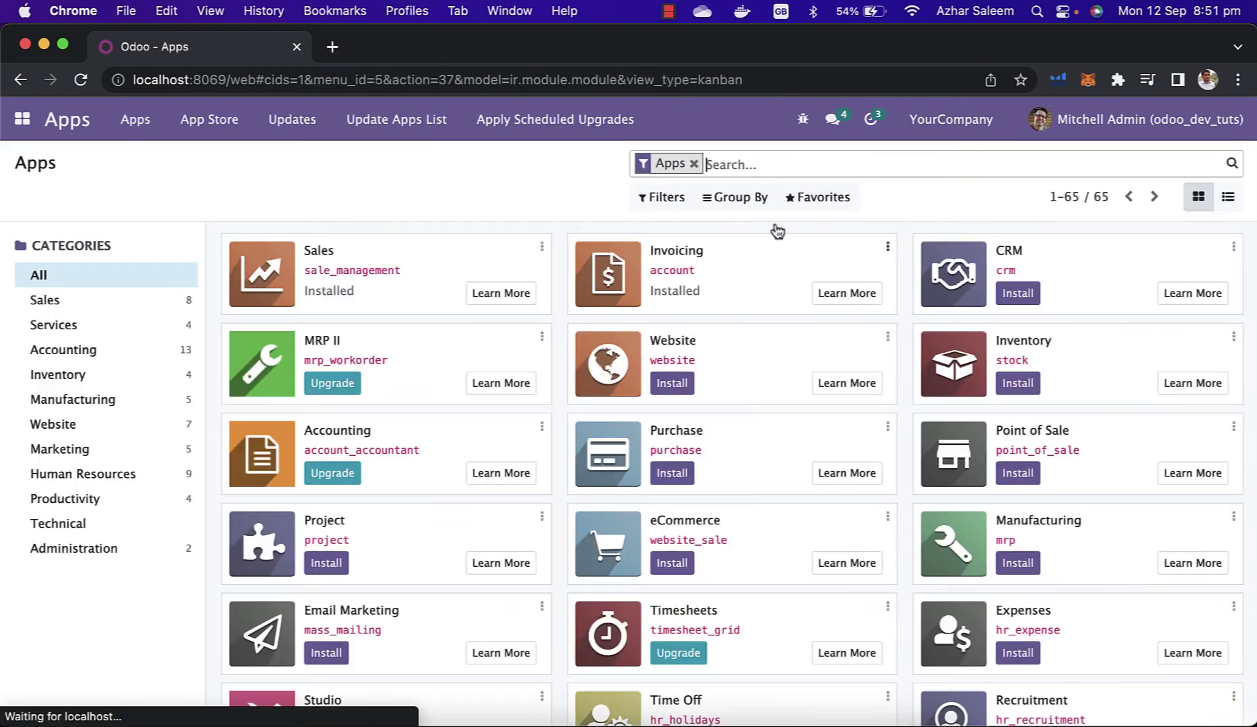
key(BackSpace)
text(hos)
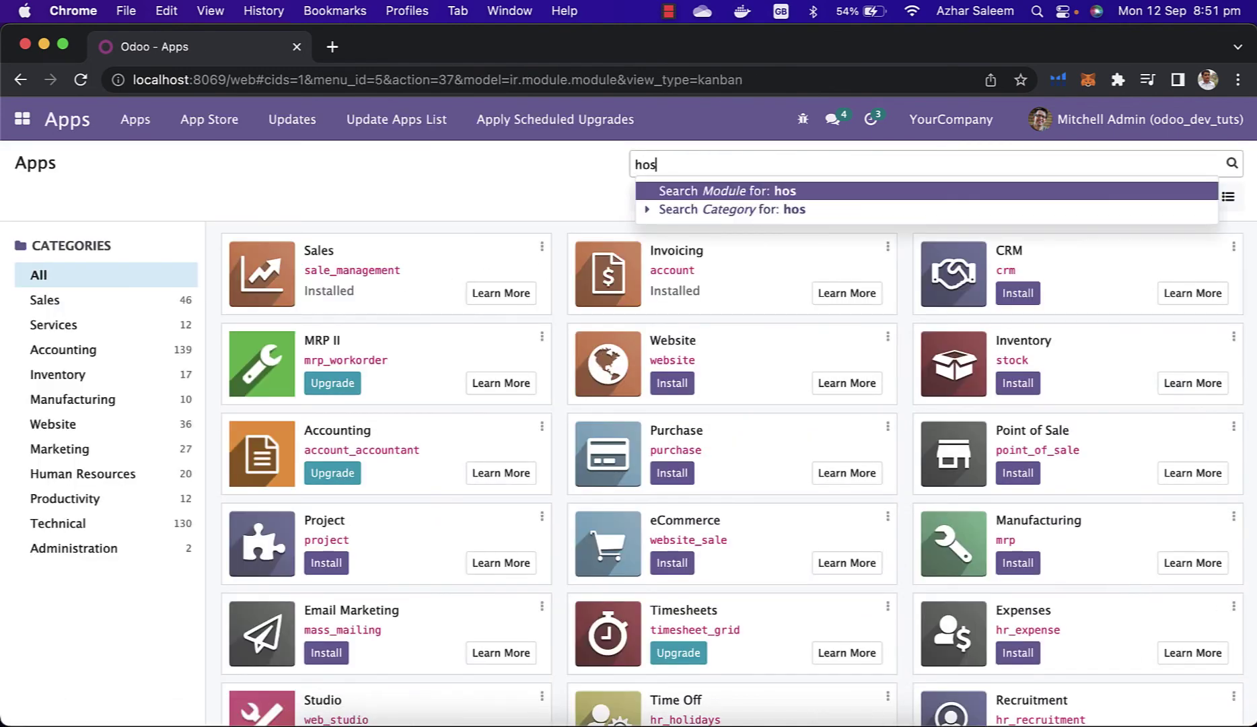
key(Return)
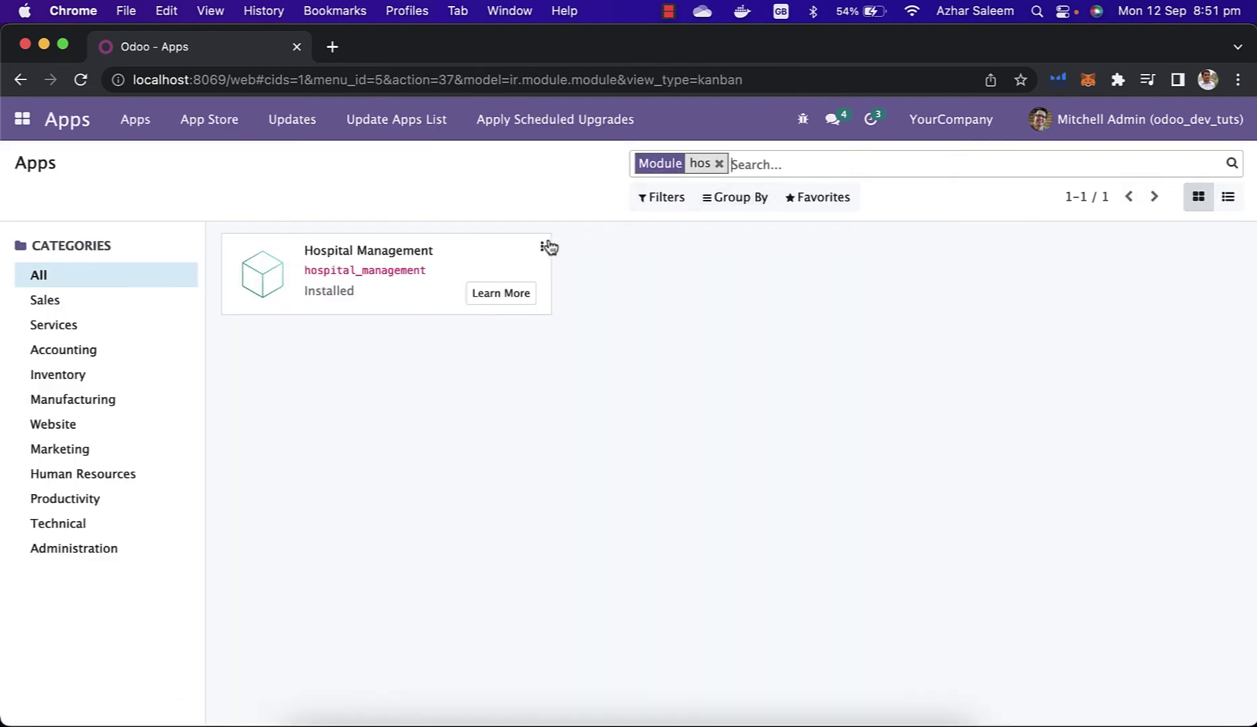
click(541, 251)
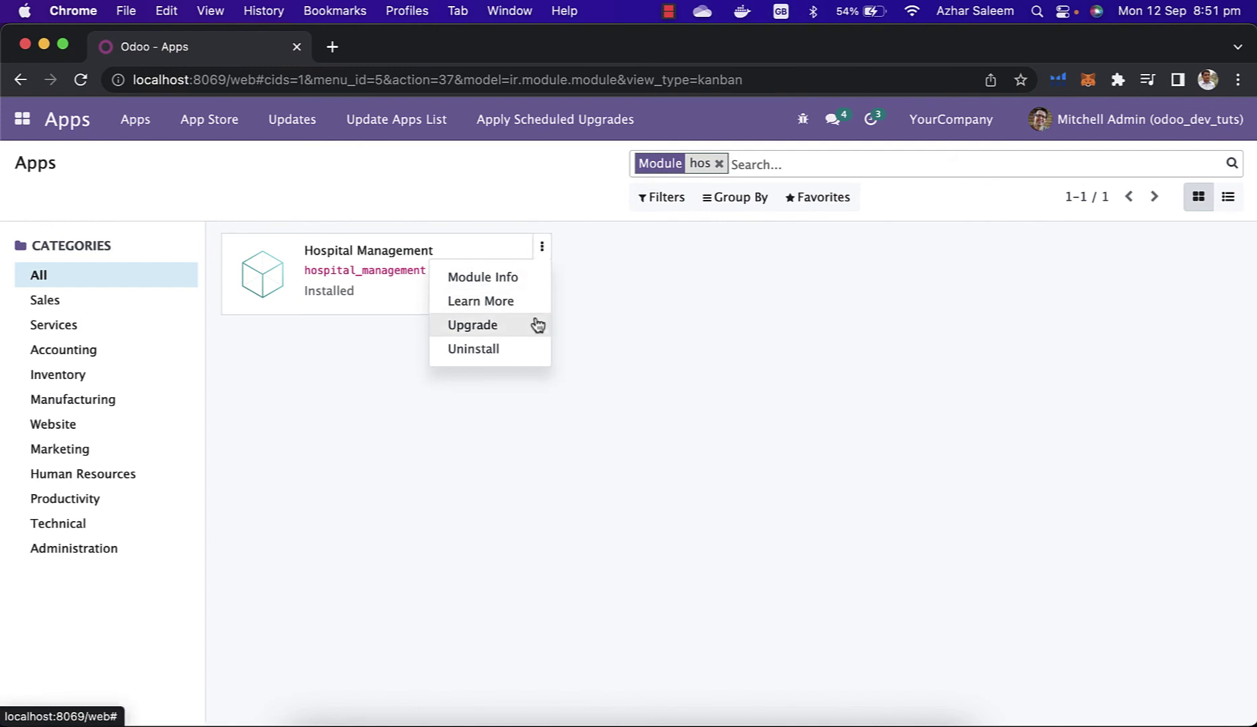
- Open Hospital Management's Module Info and highlight its details and author name
click(506, 279)
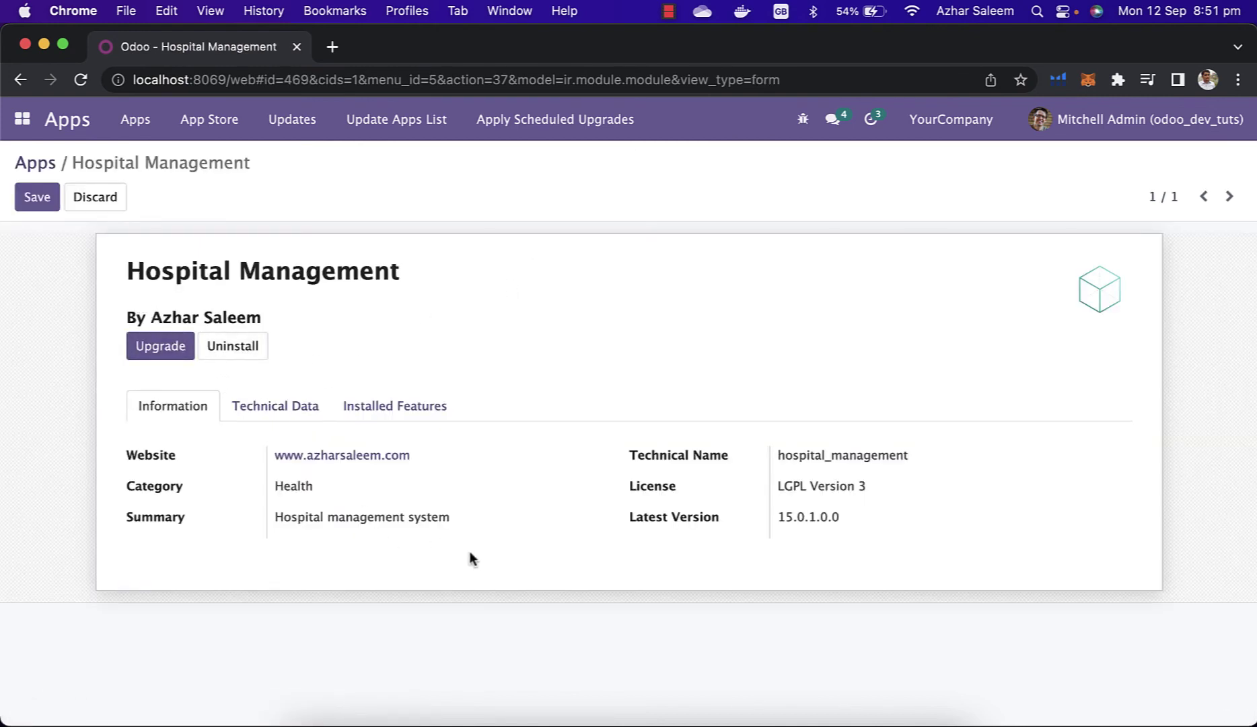
mouse_move(136, 441)
mouse_down()
mouse_move(876, 457)
mouse_move(1077, 559)
mouse_up()
click(277, 674)
drag(165, 315, 279, 321)
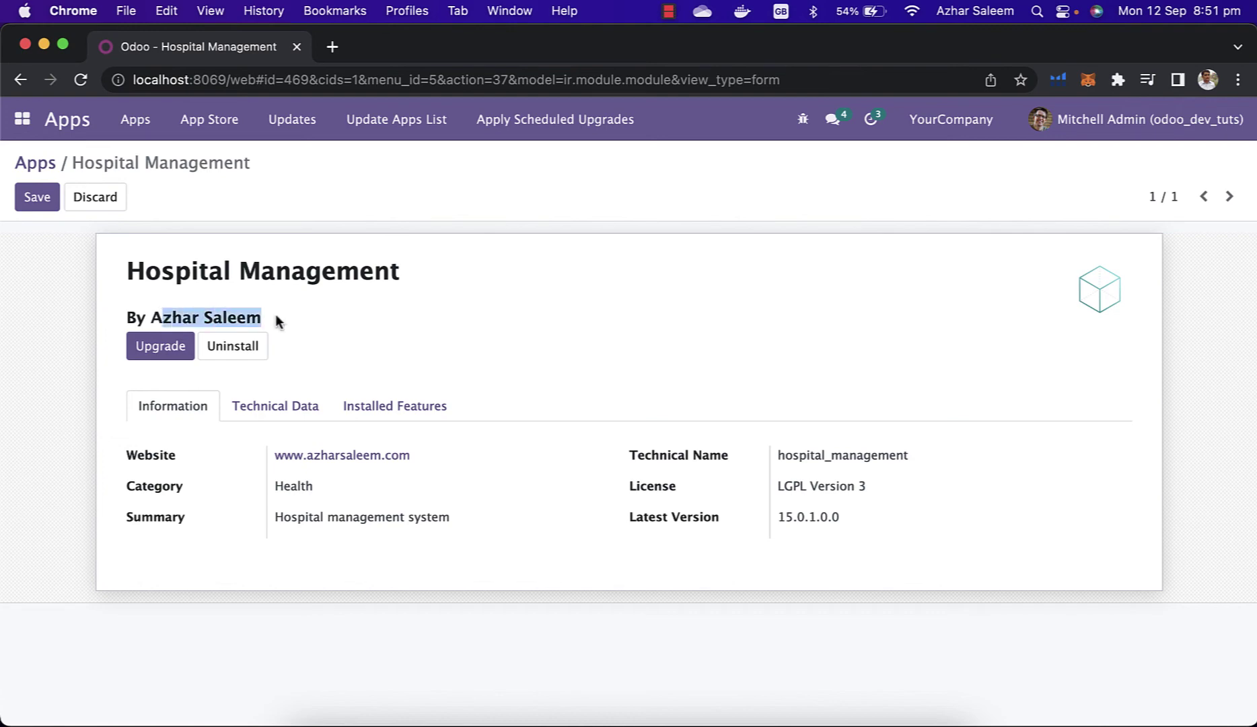
- Filter the Apps list to applications, search 'hos', then clear the search
click(44, 165)
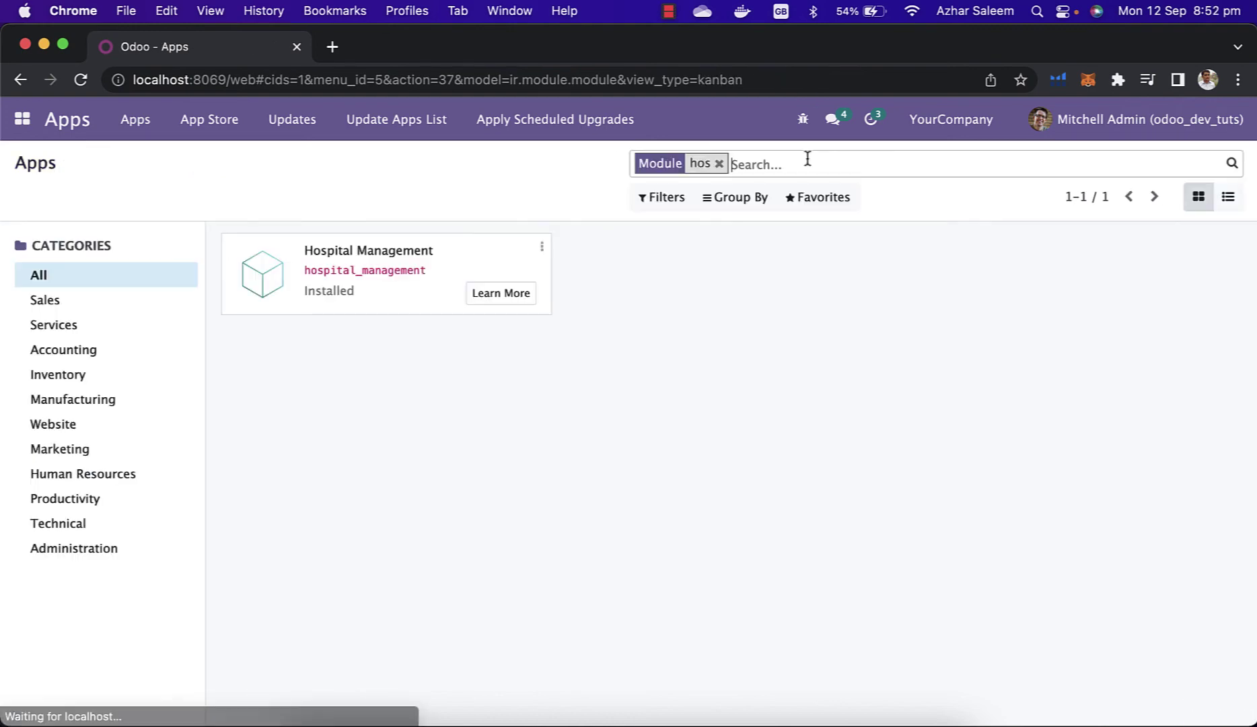
click(718, 163)
click(684, 194)
click(675, 230)
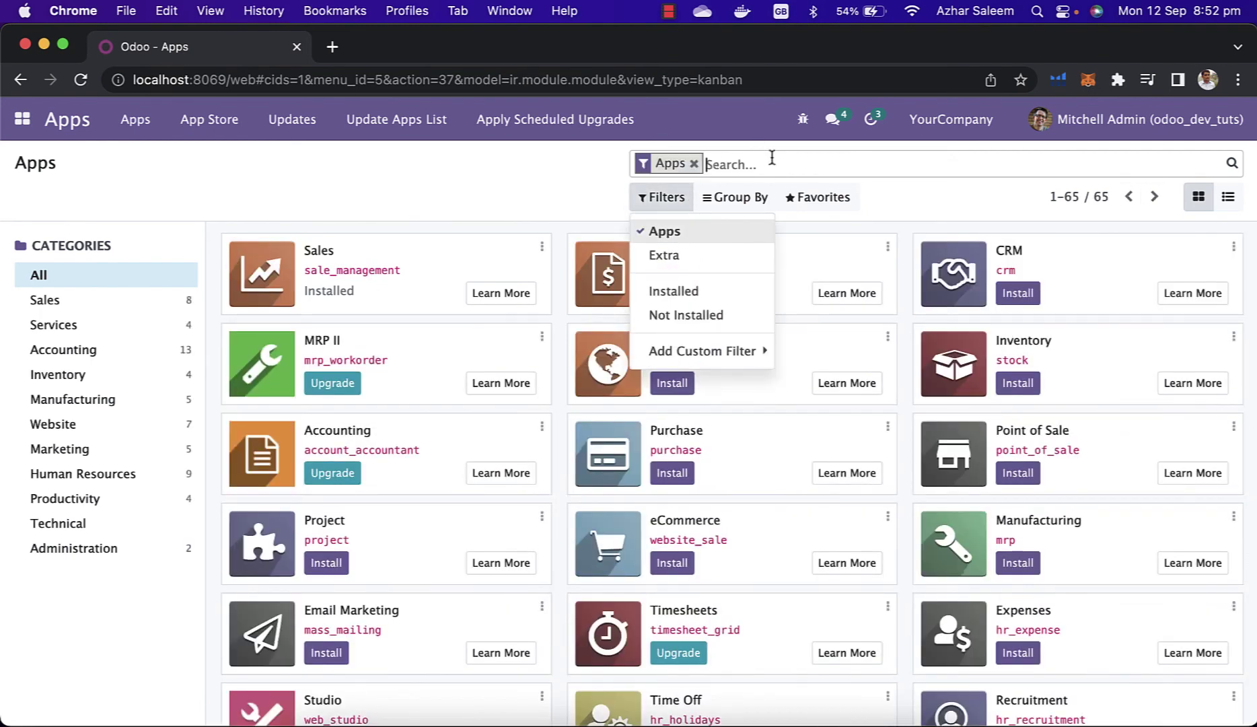
click(777, 166)
text(hos)
key(Return)
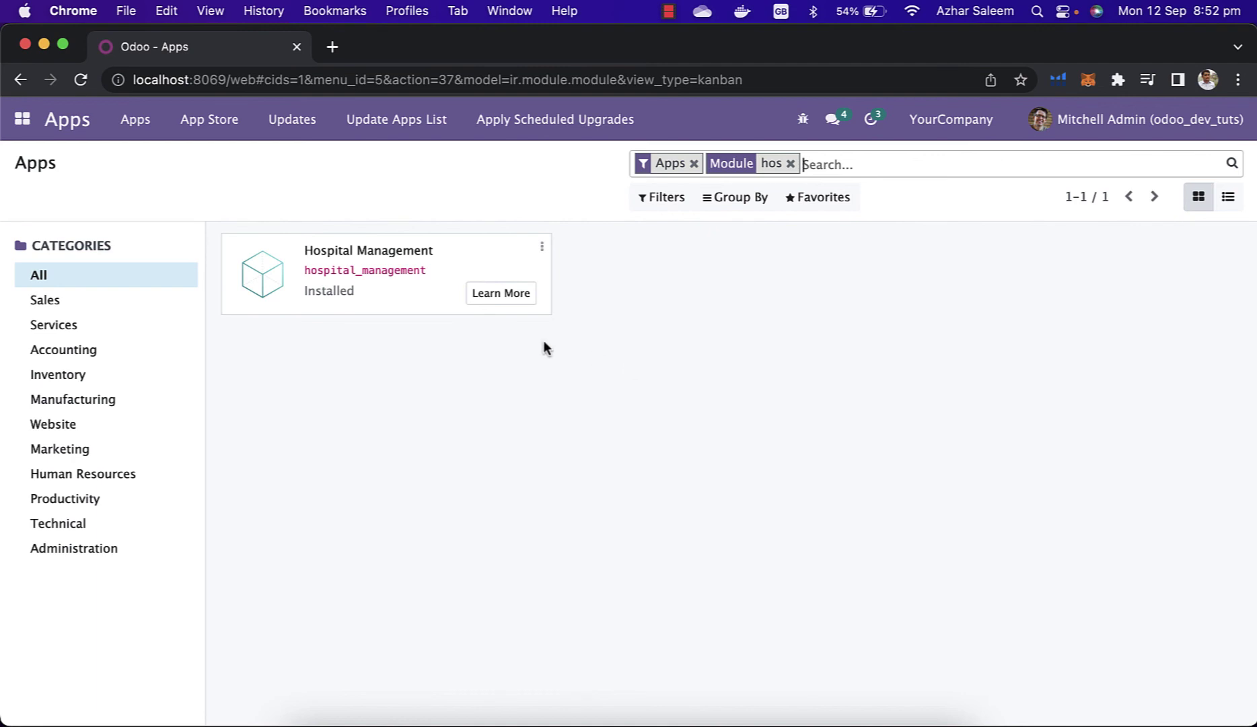
key(BackSpace)
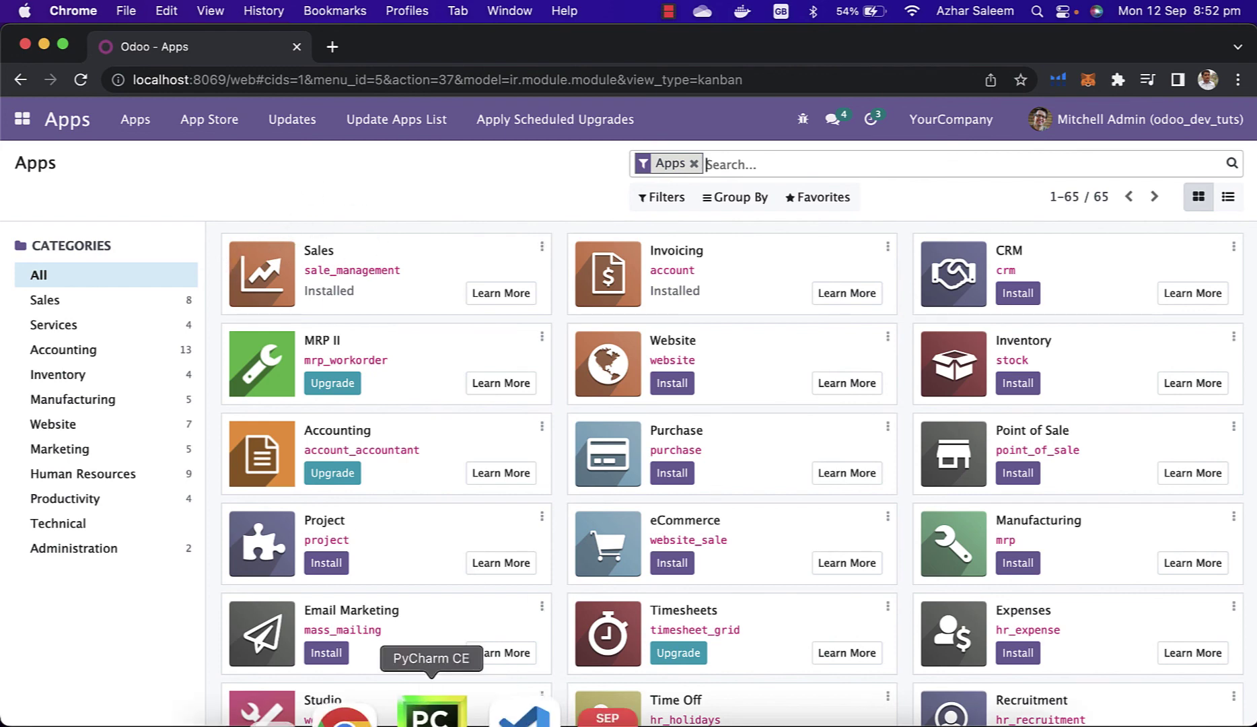
- Add 'sequence': -100 below the version entry in the manifest
click(426, 714)
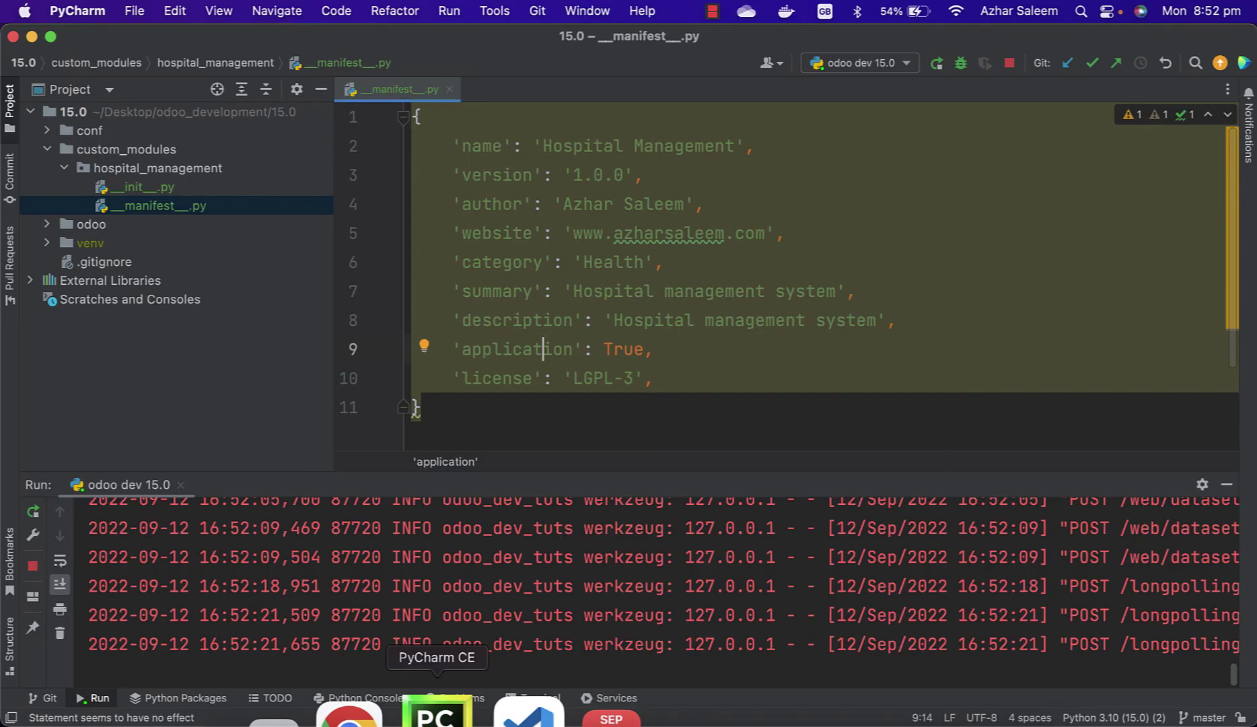
click(728, 183)
key(Return)
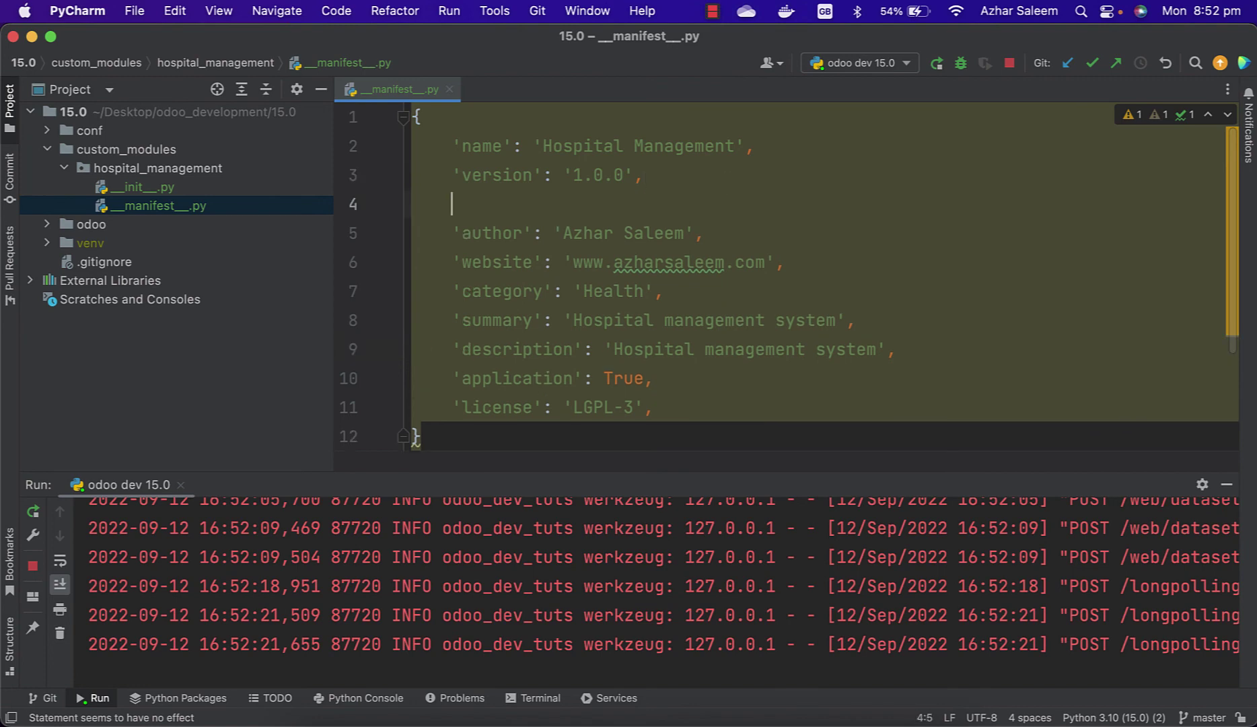
text('s)
text(equence':)
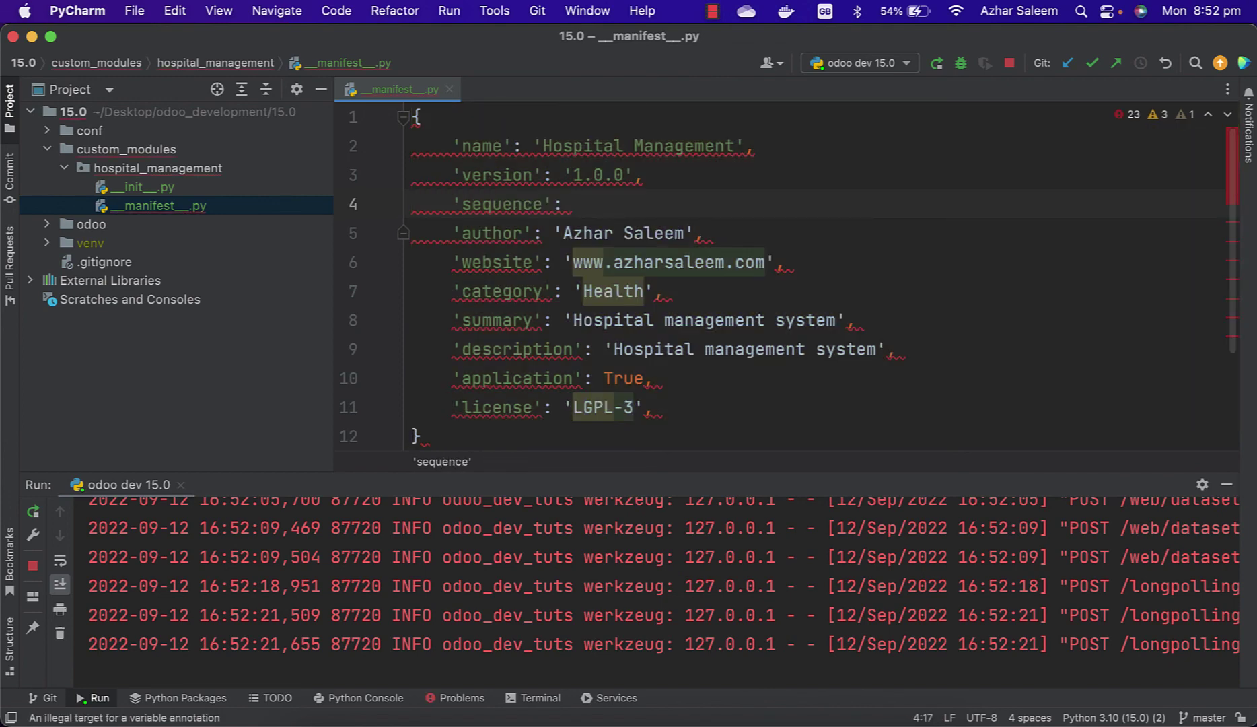
text( -100,)
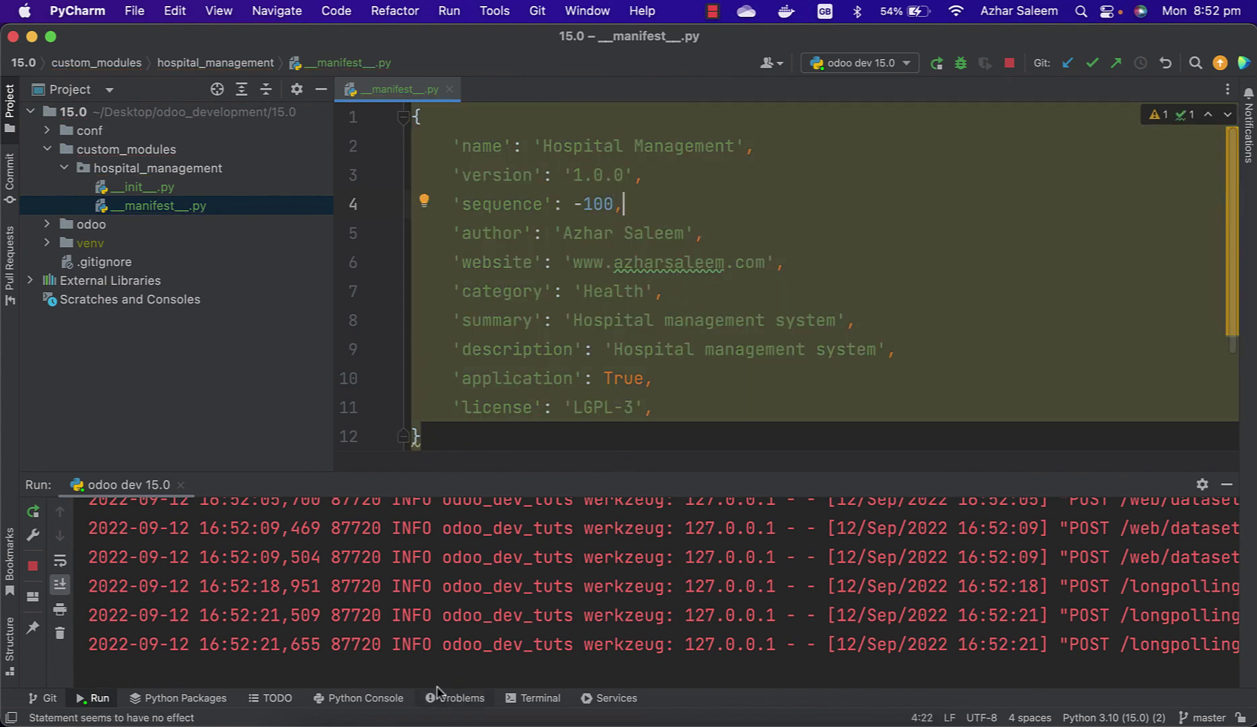
mouse_move(629, 723)
click(416, 713)
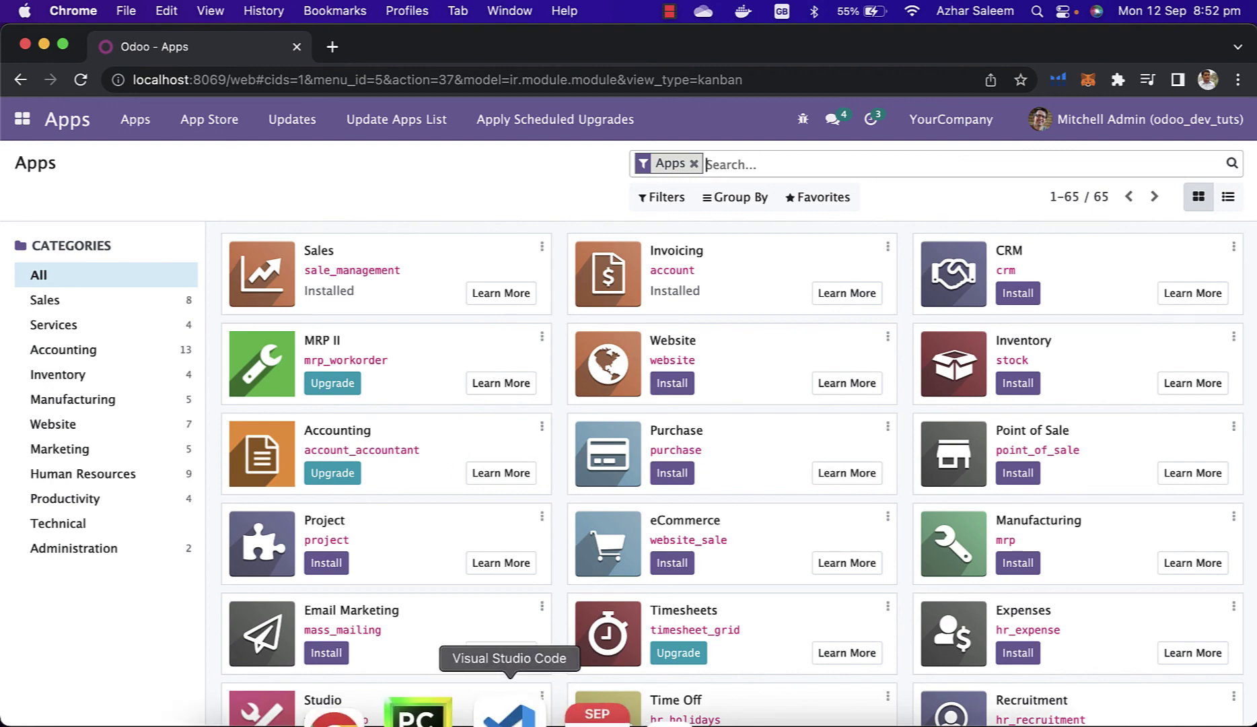
- Restart the Odoo server and search Apps for 'hos'
click(449, 715)
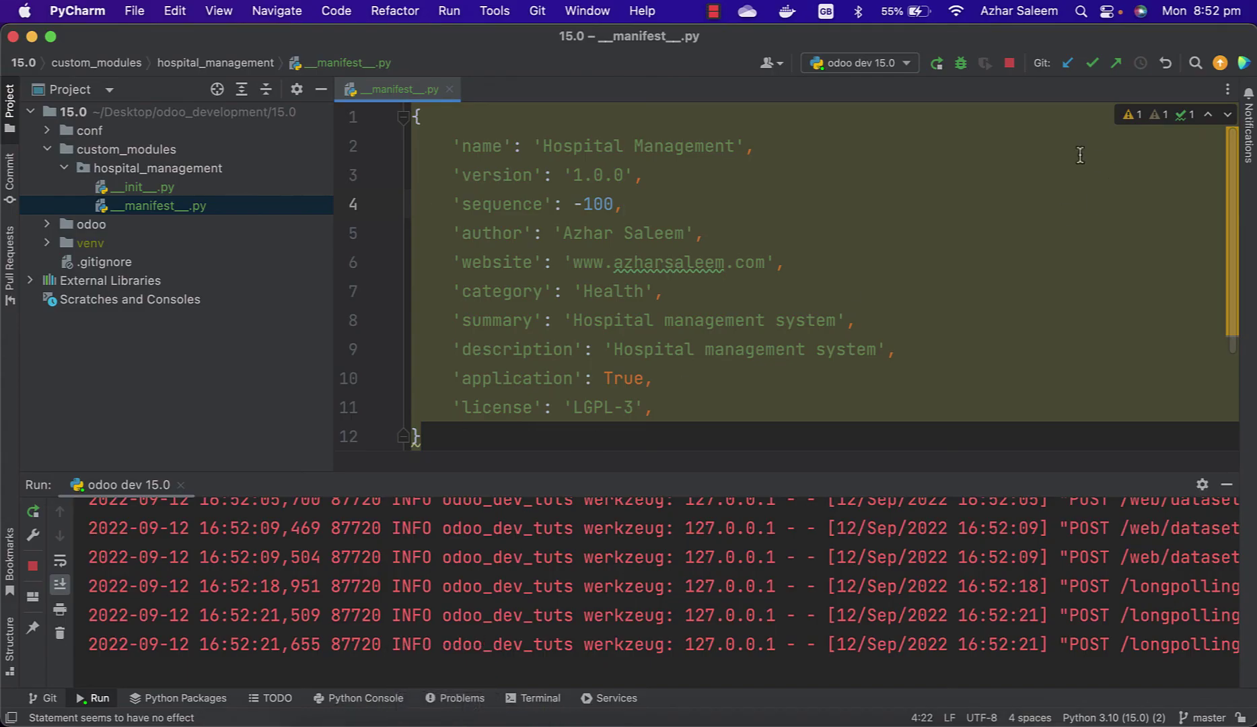
click(936, 63)
click(417, 718)
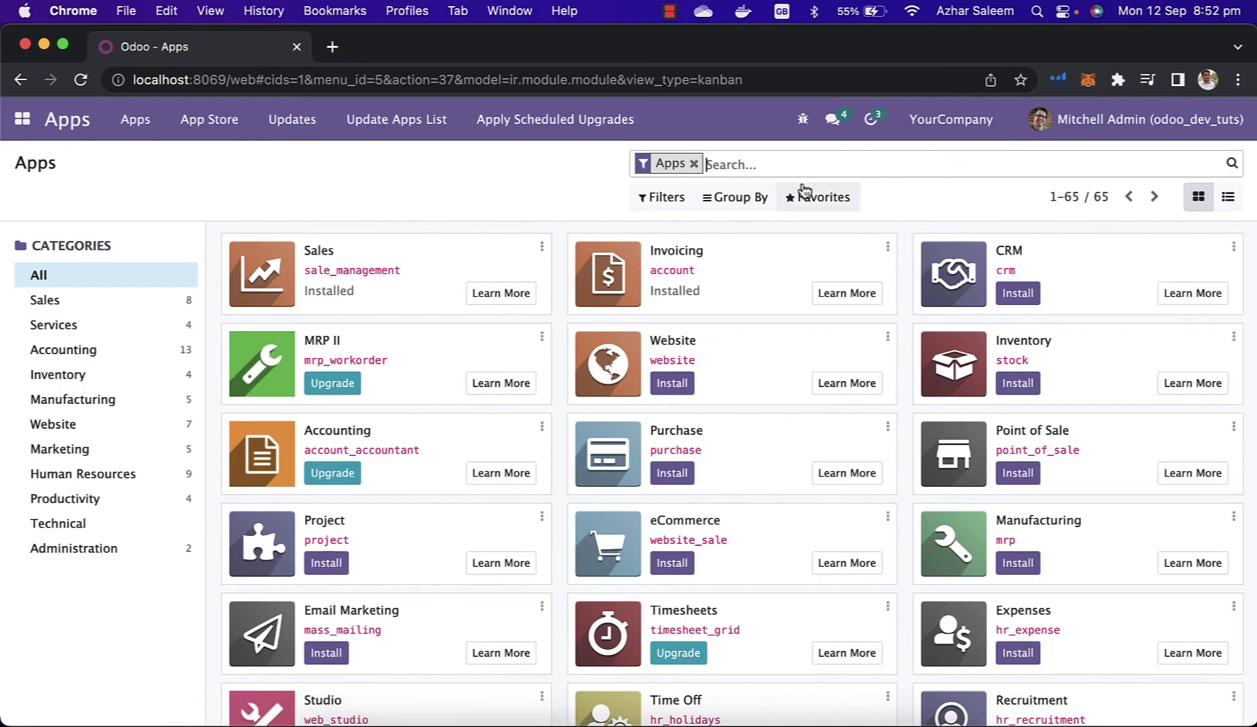
text(hos)
key(Return)
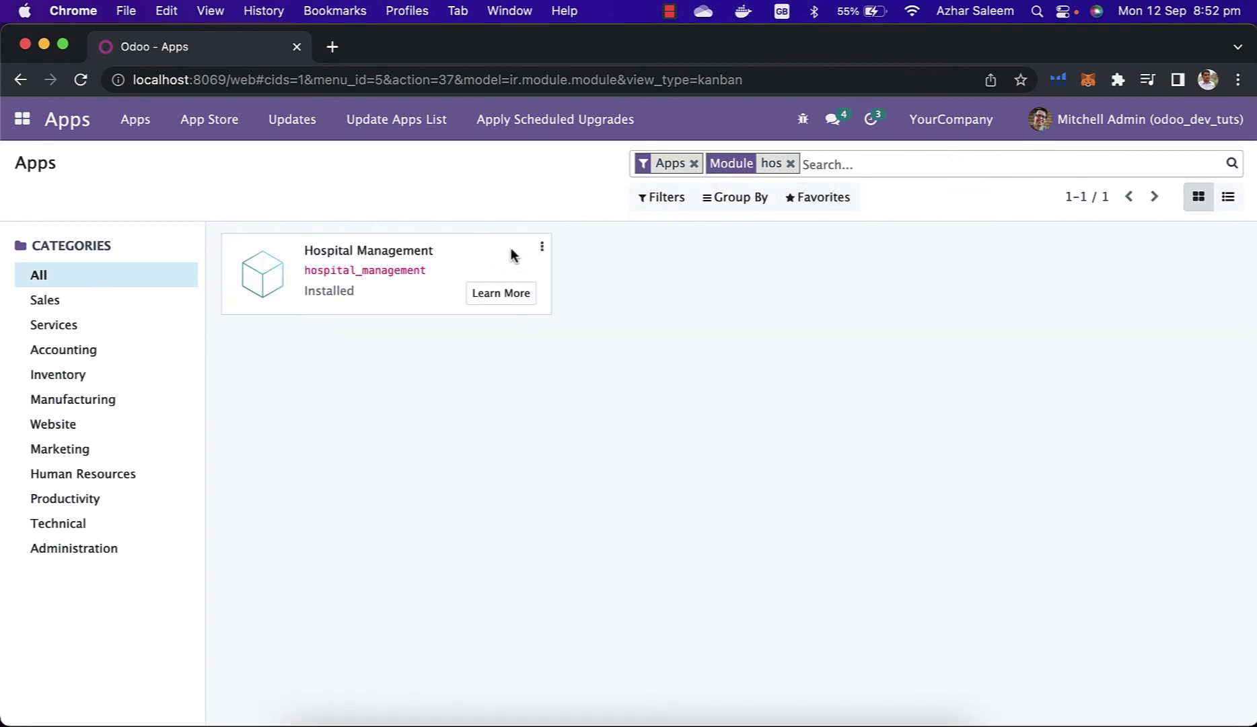
- Upgrade Hospital Management, then return to the Apps page
click(542, 248)
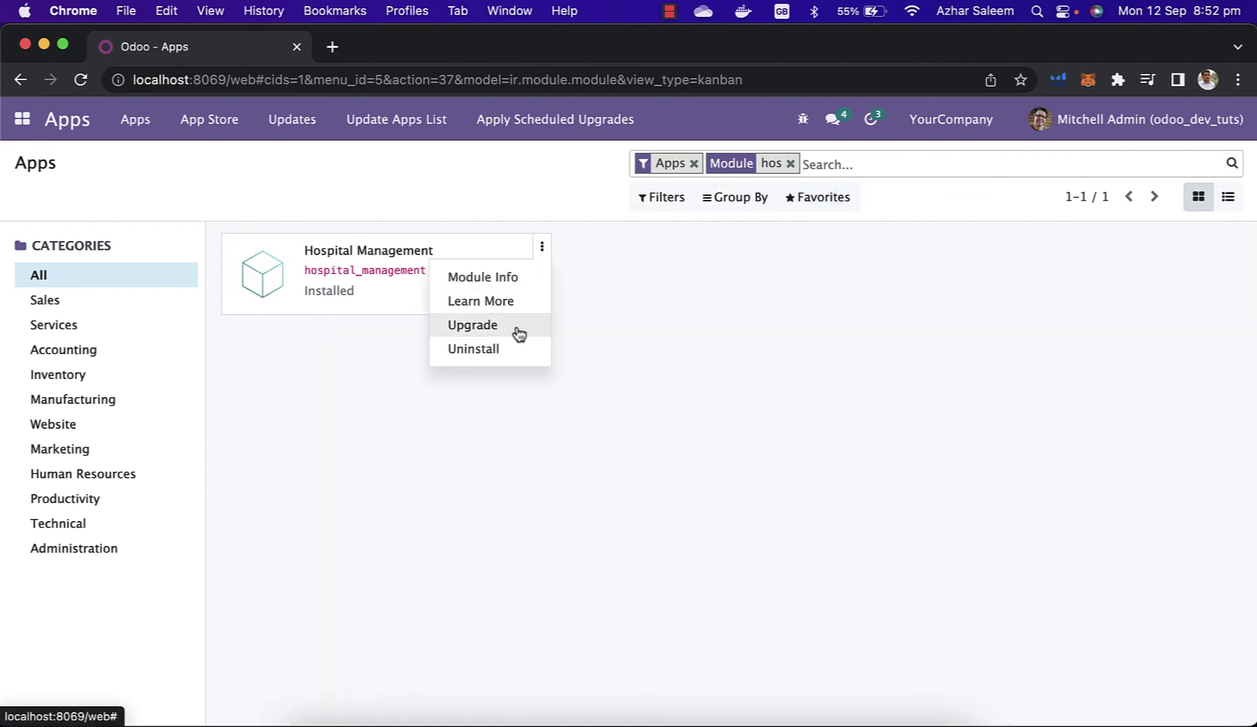
click(516, 325)
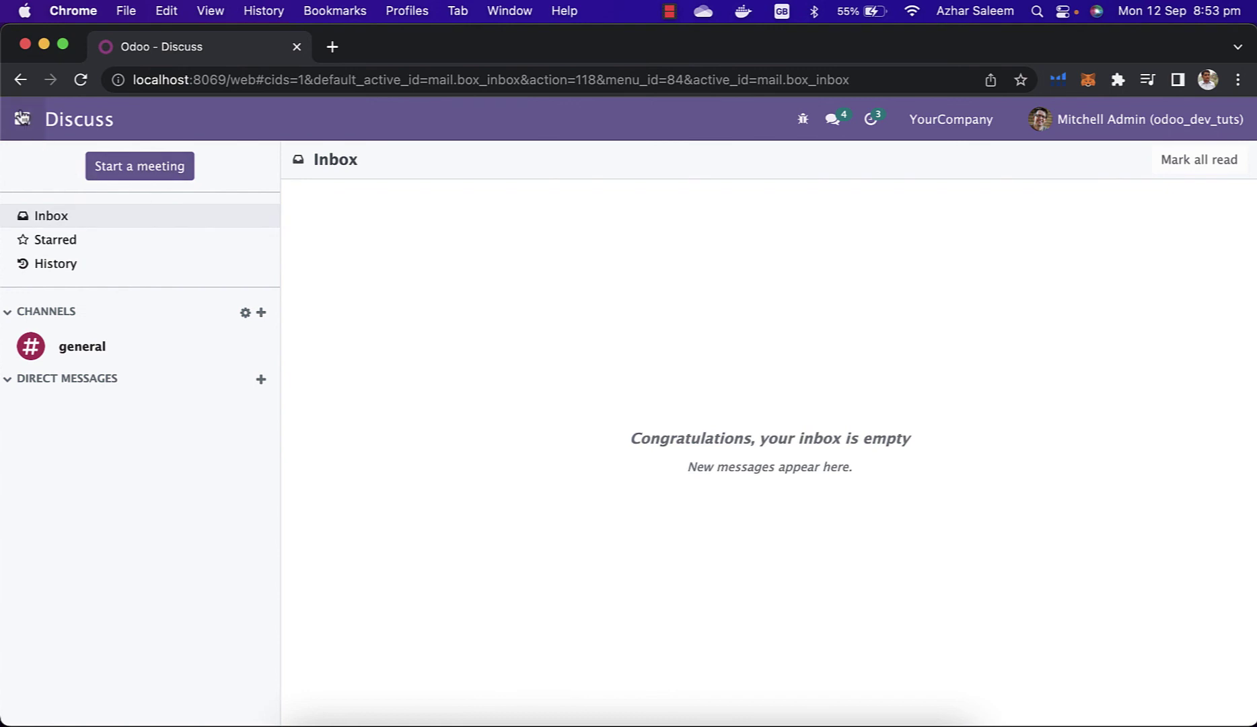
click(22, 119)
click(29, 255)
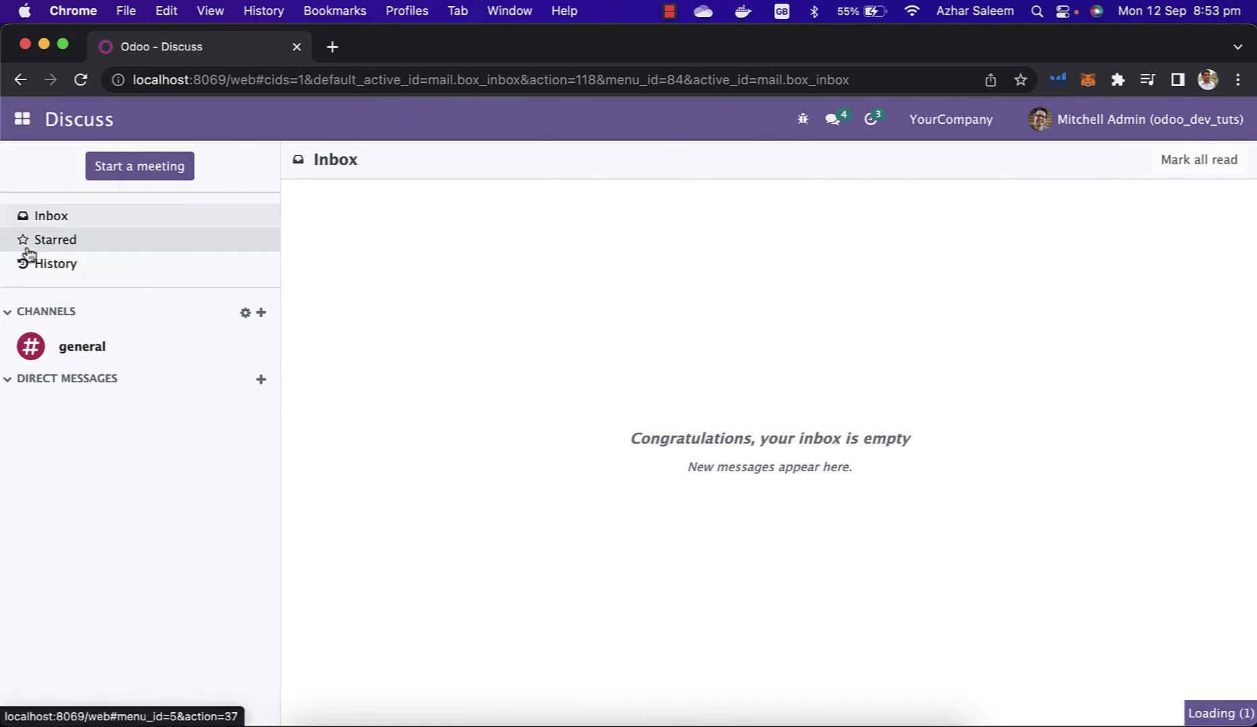